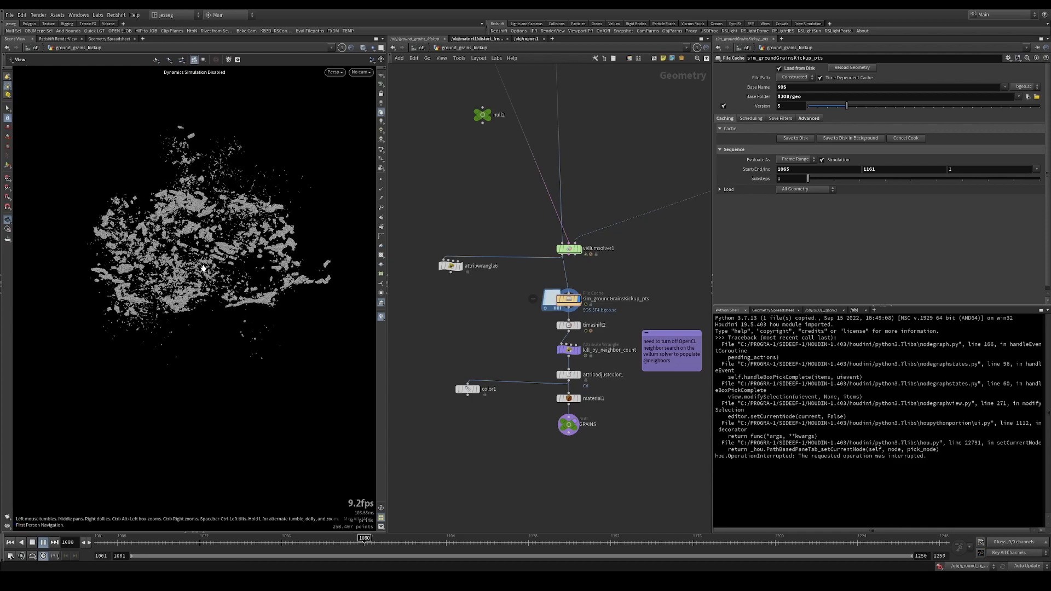
# Examine the cached ground grain simulation from several angles during playback, scrub through it, and return to the first frame.
pyautogui.moveTo(204, 269); pyautogui.dragTo(234, 239)
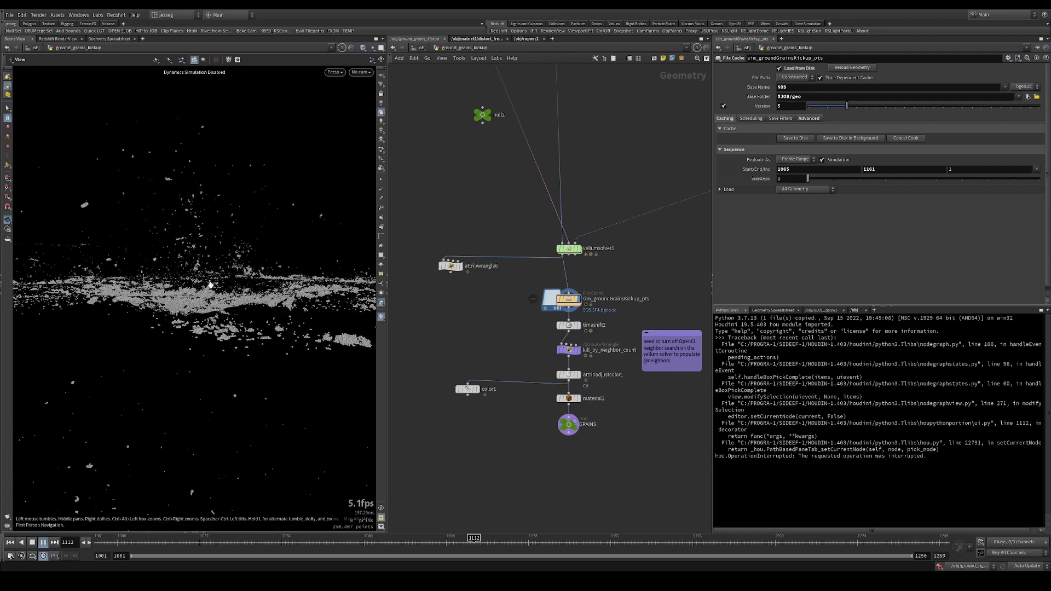
pyautogui.press('Up')
pyautogui.moveTo(222, 275); pyautogui.dragTo(176, 316)
pyautogui.press('Up')
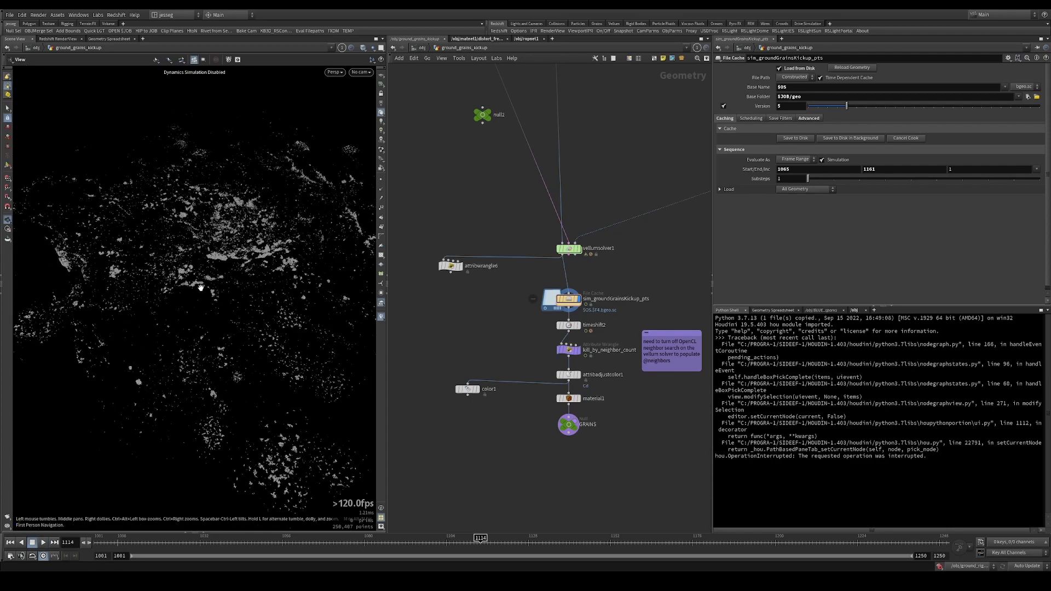
pyautogui.moveTo(345, 541); pyautogui.dragTo(545, 539)
pyautogui.hotkey('ctrl', 'Up')
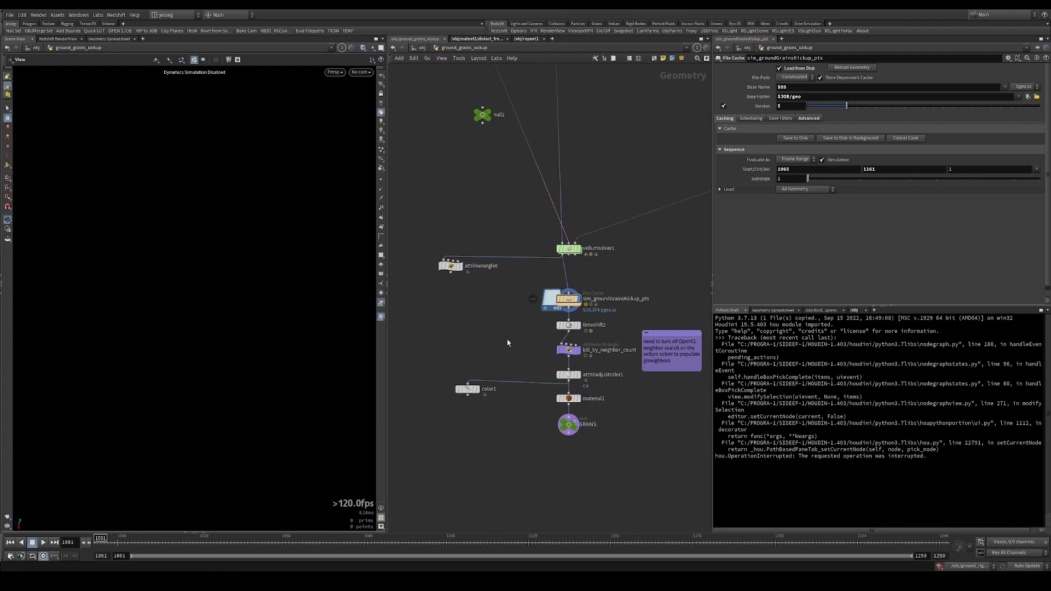
# Examine the upstream network from the source object merges through the for-each block to the SRC_GRAINS_deforming null.
pyautogui.scroll(-6, 531, 388)
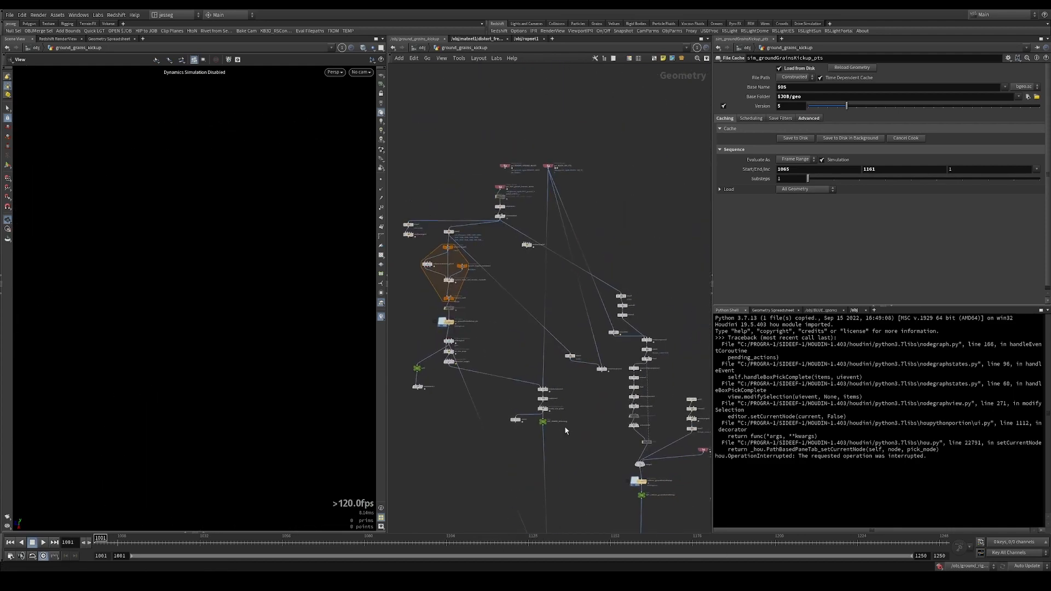
pyautogui.scroll(2, 550, 197)
pyautogui.scroll(2, 558, 201)
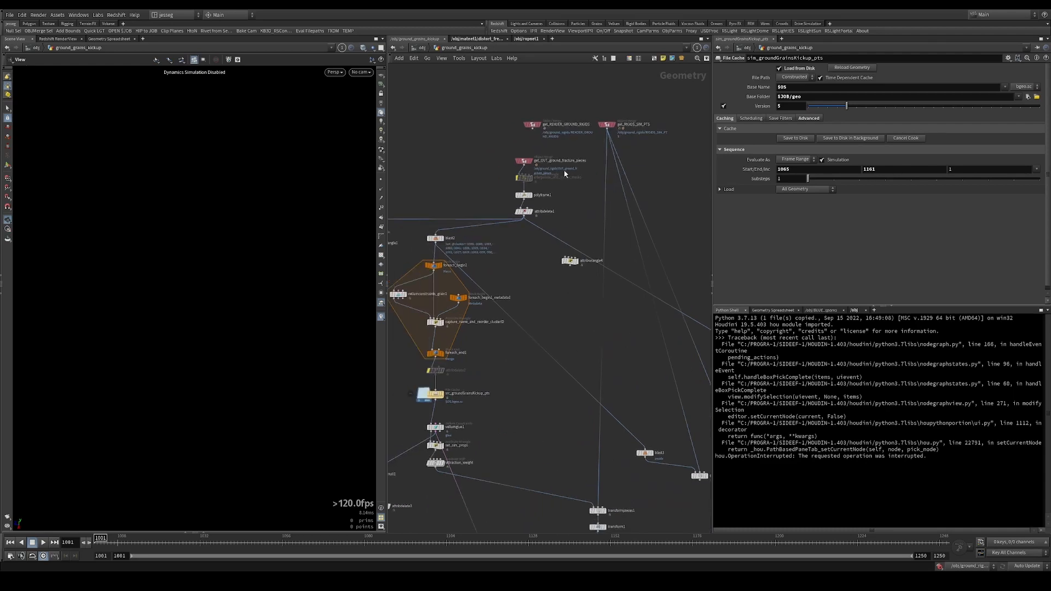
pyautogui.scroll(1, 560, 204)
pyautogui.moveTo(560, 196); pyautogui.dragTo(547, 90, button='middle')
pyautogui.scroll(-1, 538, 153)
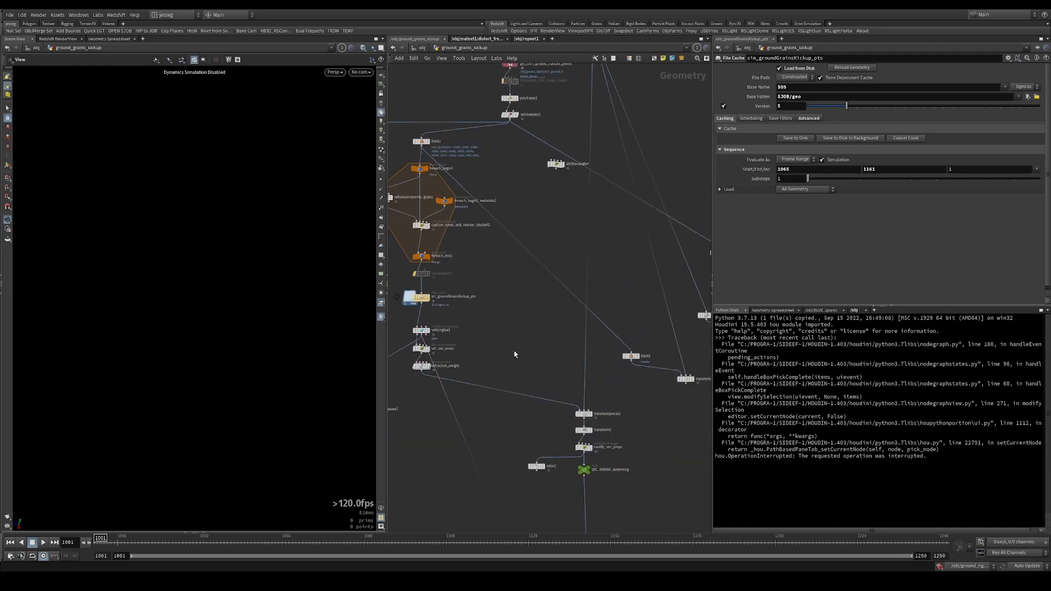
pyautogui.moveTo(510, 496); pyautogui.dragTo(493, 229, button='middle')
# View the simulation at frame 1139 and trace the network between the Vellum solver and the source branches.
pyautogui.moveTo(252, 539); pyautogui.dragTo(567, 542)
pyautogui.moveTo(600, 303); pyautogui.dragTo(572, 146, button='middle')
pyautogui.scroll(-2, 573, 146)
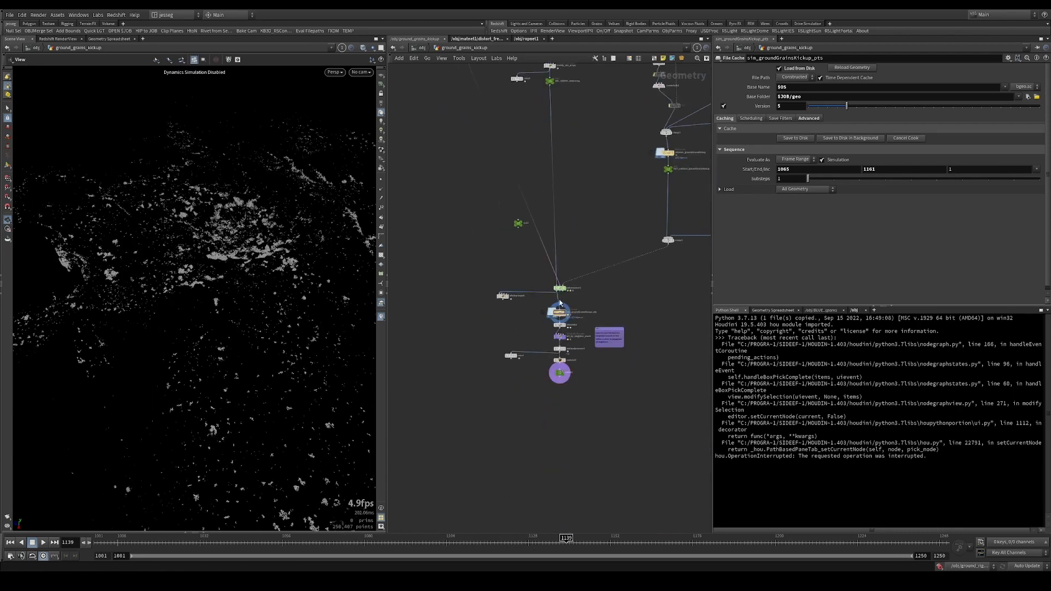
pyautogui.scroll(2, 592, 211)
pyautogui.moveTo(592, 211); pyautogui.dragTo(601, 376, button='middle')
pyautogui.moveTo(591, 130); pyautogui.dragTo(600, 389, button='middle')
pyautogui.moveTo(478, 290); pyautogui.dragTo(554, 308, button='middle')
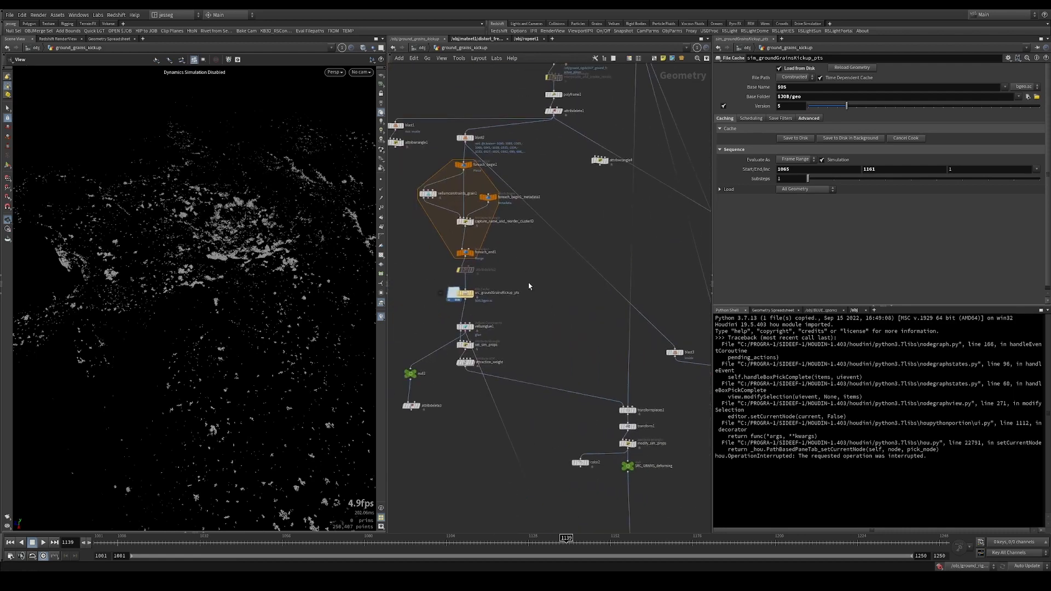
pyautogui.moveTo(527, 183); pyautogui.dragTo(462, 330, button='middle')
# Scrub the simulation to frame 1076 and examine the kicked-up grains from a lower angle.
pyautogui.moveTo(250, 295); pyautogui.dragTo(231, 217)
pyautogui.moveTo(290, 541)
pyautogui.mouseDown()
pyautogui.moveTo(333, 538)
pyautogui.moveTo(251, 538)
pyautogui.moveTo(344, 539)
pyautogui.moveTo(318, 518)
pyautogui.moveTo(351, 520)
pyautogui.mouseUp()
pyautogui.click(263, 539)
pyautogui.moveTo(323, 169); pyautogui.dragTo(485, 360)
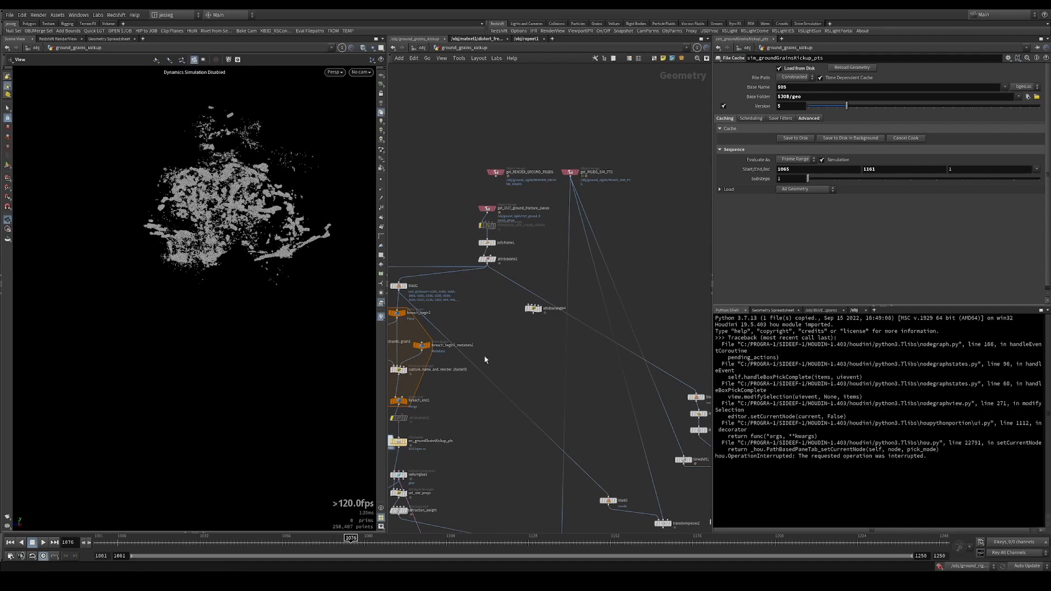
# Inspect the settings of the get_OUT_ground_fracture_pieces object merge and trace the branches below it.
pyautogui.moveTo(471, 313); pyautogui.dragTo(525, 299, button='middle')
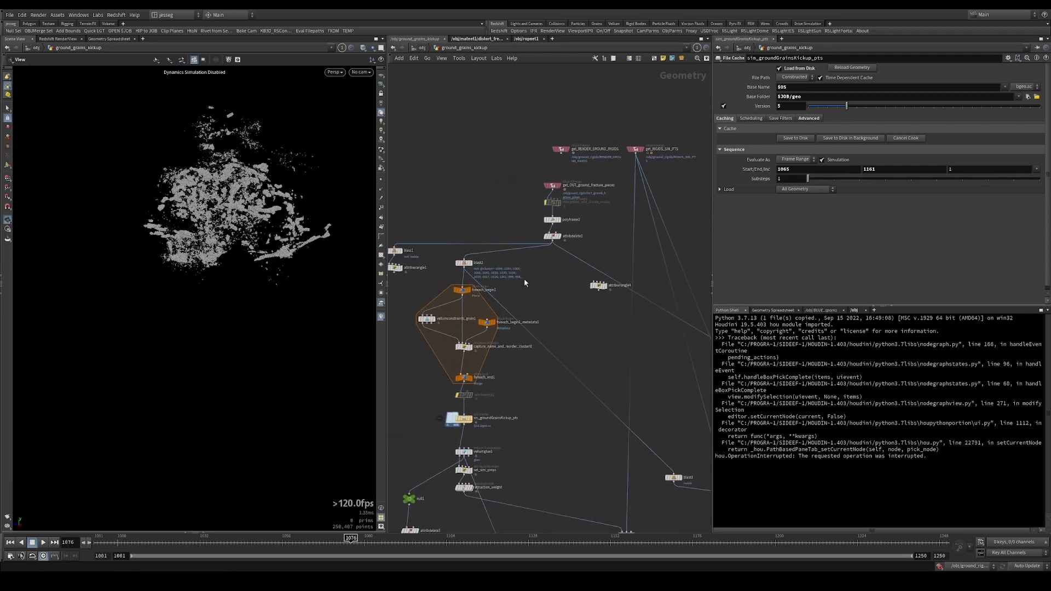
pyautogui.scroll(2, 528, 214)
pyautogui.click(564, 172)
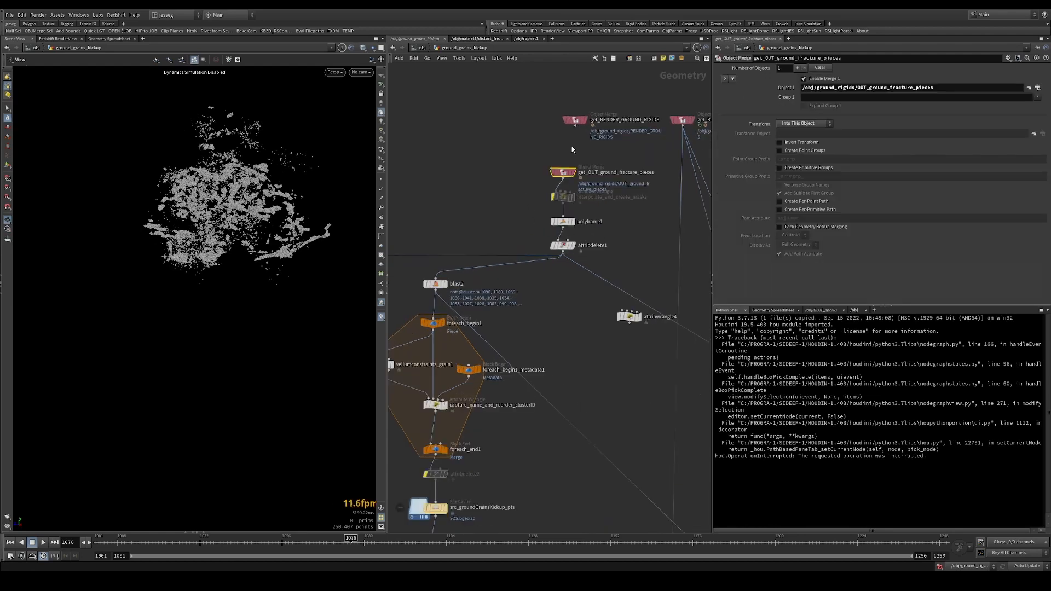
pyautogui.scroll(-3, 602, 274)
pyautogui.moveTo(597, 292); pyautogui.dragTo(570, 198, button='middle')
pyautogui.moveTo(570, 310); pyautogui.dragTo(540, 176, button='middle')
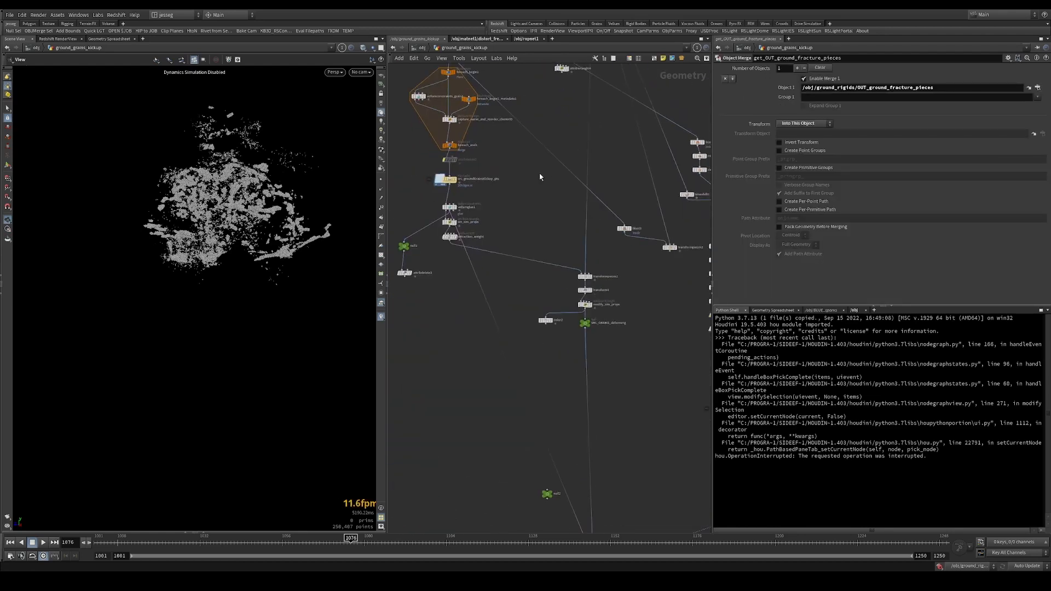
pyautogui.moveTo(567, 139); pyautogui.dragTo(570, 333, button='middle')
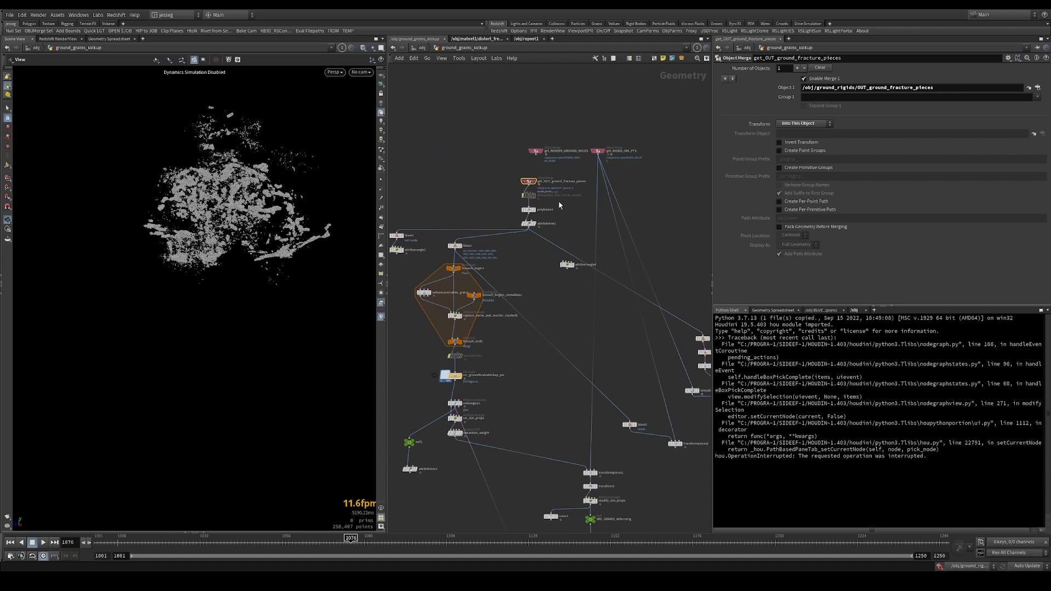
pyautogui.moveTo(573, 264); pyautogui.dragTo(553, 241, button='middle')
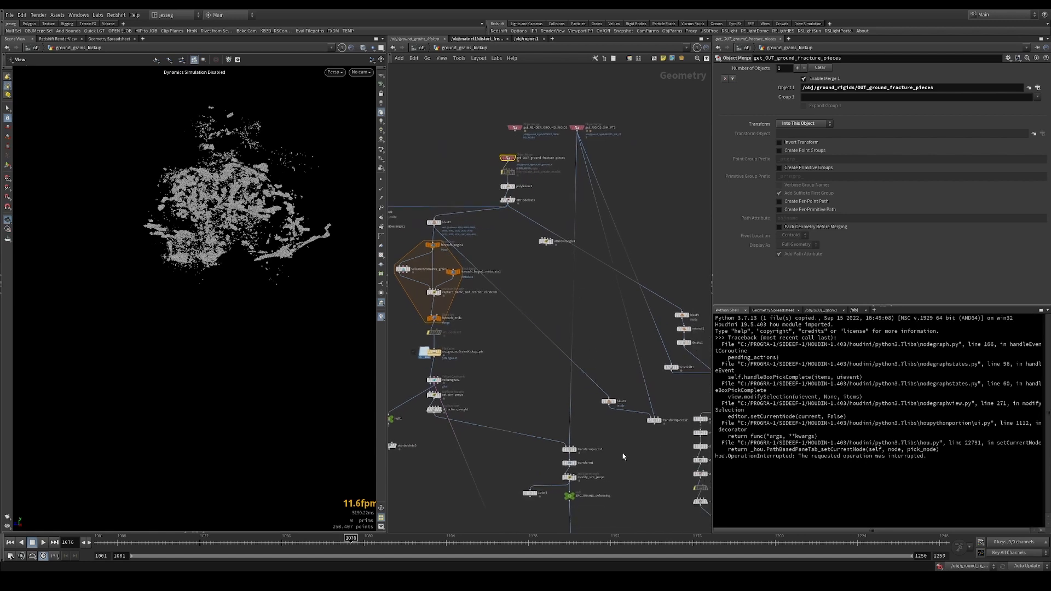
# Template only the Transform Pieces node below blast3 over the displayed grain simulation.
pyautogui.moveTo(626, 450); pyautogui.dragTo(704, 403)
pyautogui.moveTo(639, 457); pyautogui.dragTo(557, 437, button='middle')
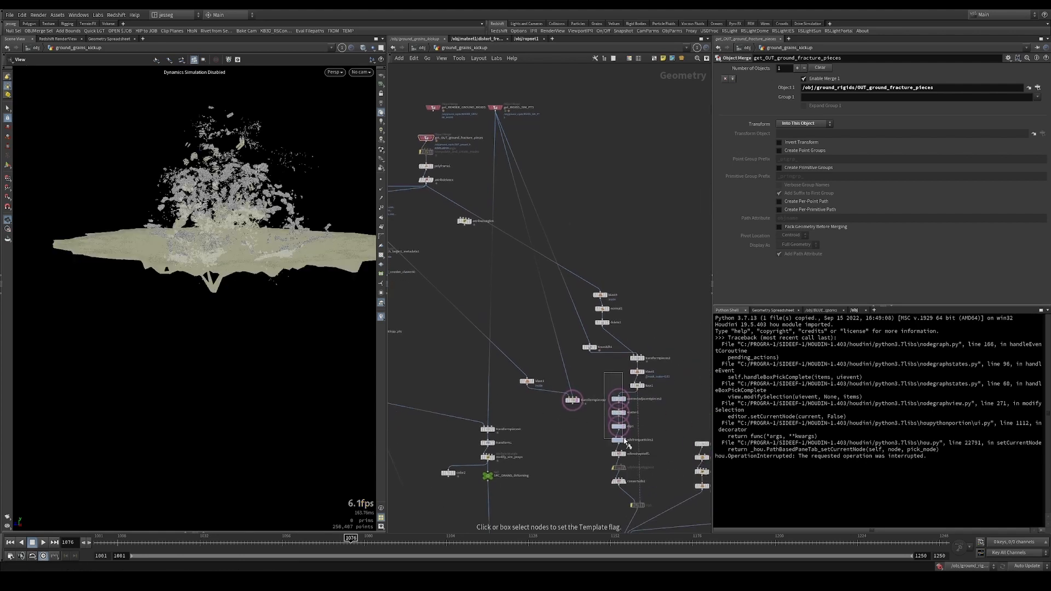
pyautogui.click(572, 395)
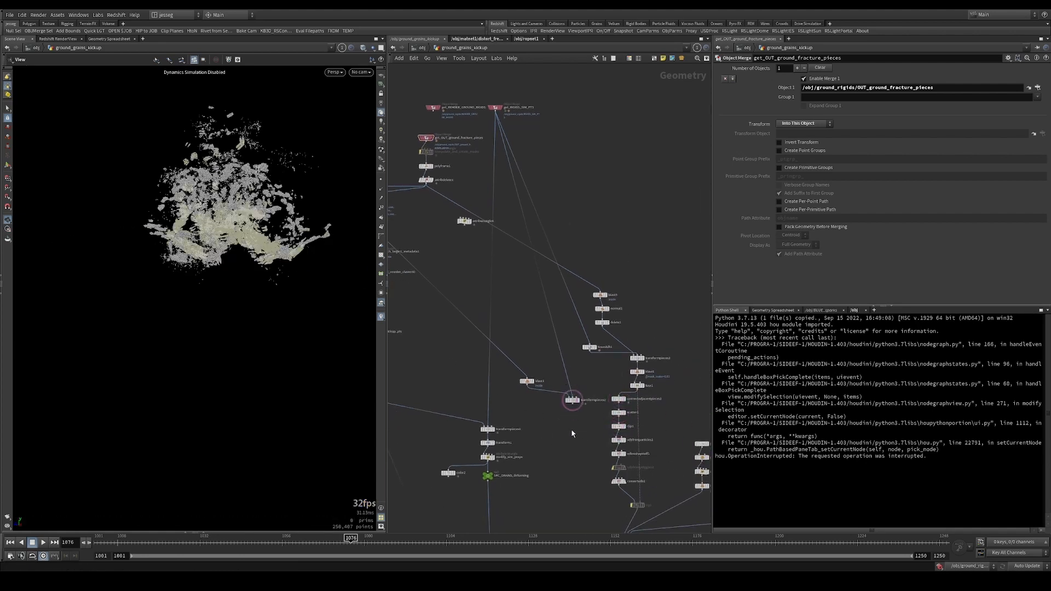
# Compare the templated rigid pieces with the grains by scrubbing to frame 1063 and stepping frame by frame around frame 1067.
pyautogui.moveTo(177, 542); pyautogui.dragTo(303, 535)
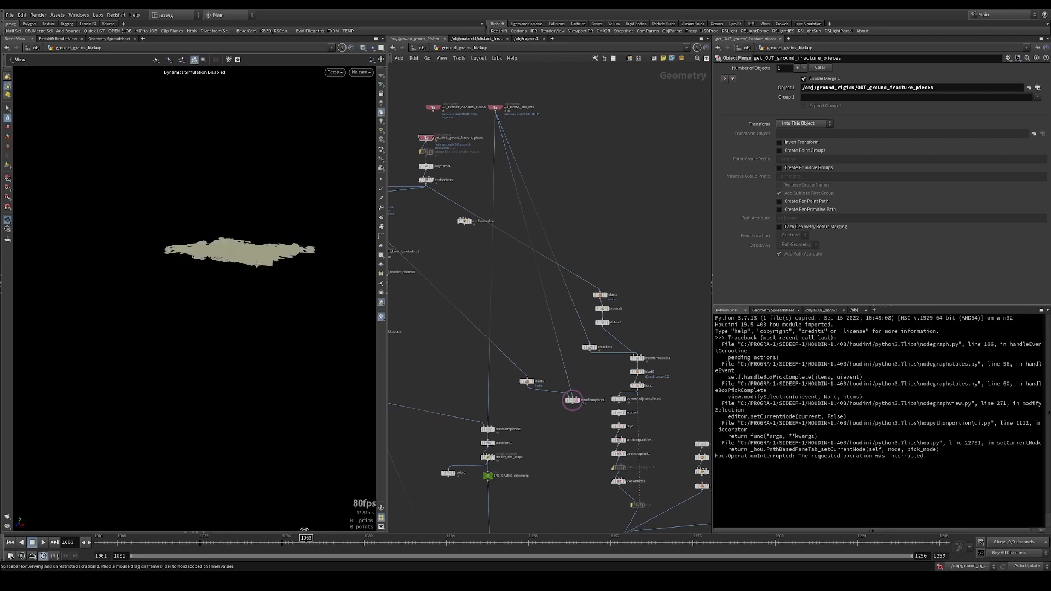
pyautogui.moveTo(298, 274); pyautogui.dragTo(383, 253, button='right')
pyautogui.press('Right')
pyautogui.moveTo(233, 257); pyautogui.dragTo(265, 272)
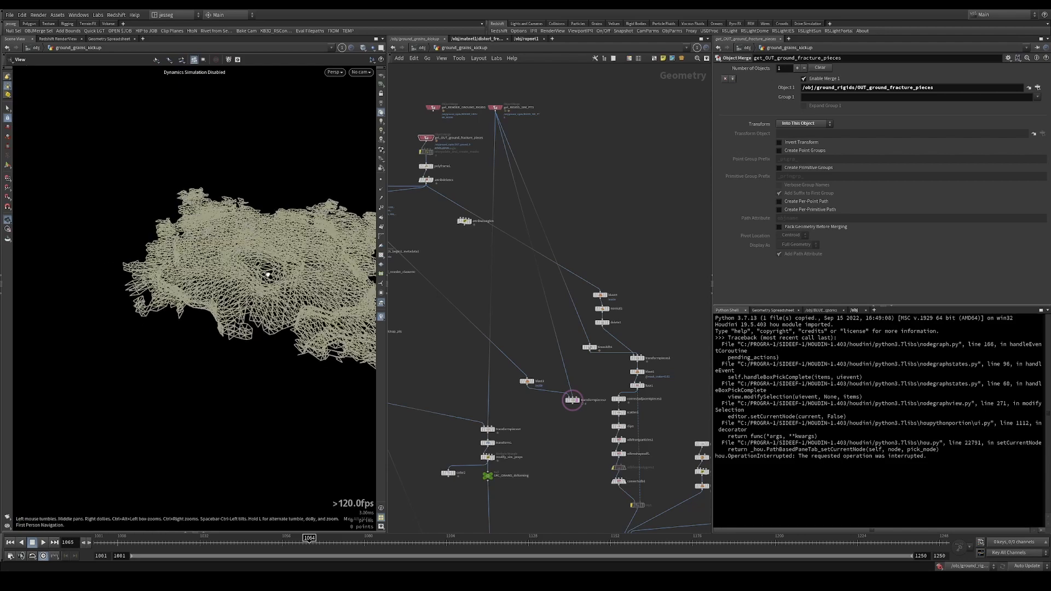
pyautogui.press('Right')
pyautogui.moveTo(265, 271); pyautogui.dragTo(315, 239, button='right')
pyautogui.moveTo(295, 408); pyautogui.dragTo(210, 245)
pyautogui.press('Right')
pyautogui.press('Right')
pyautogui.press('Right')
pyautogui.press('Left')
pyautogui.press('Right')
pyautogui.press('Right')
pyautogui.press('Left')
pyautogui.press('Left')
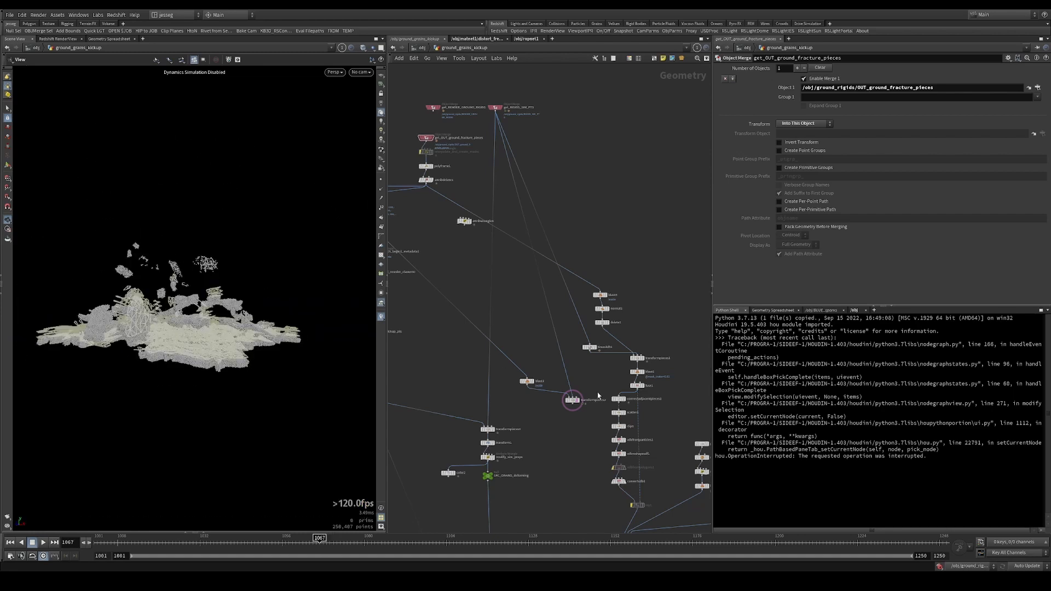
# Display transformpieces1, review its moving grain pieces across the eruption frames, and return to the first frame.
pyautogui.moveTo(533, 431); pyautogui.dragTo(587, 344, button='middle')
pyautogui.scroll(3, 542, 345)
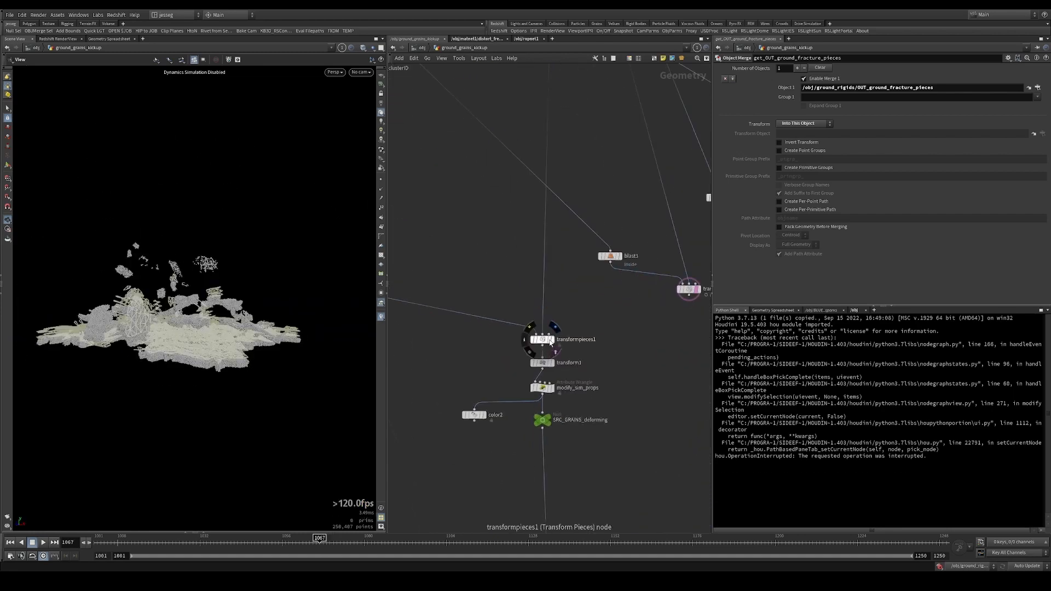
pyautogui.click(553, 341)
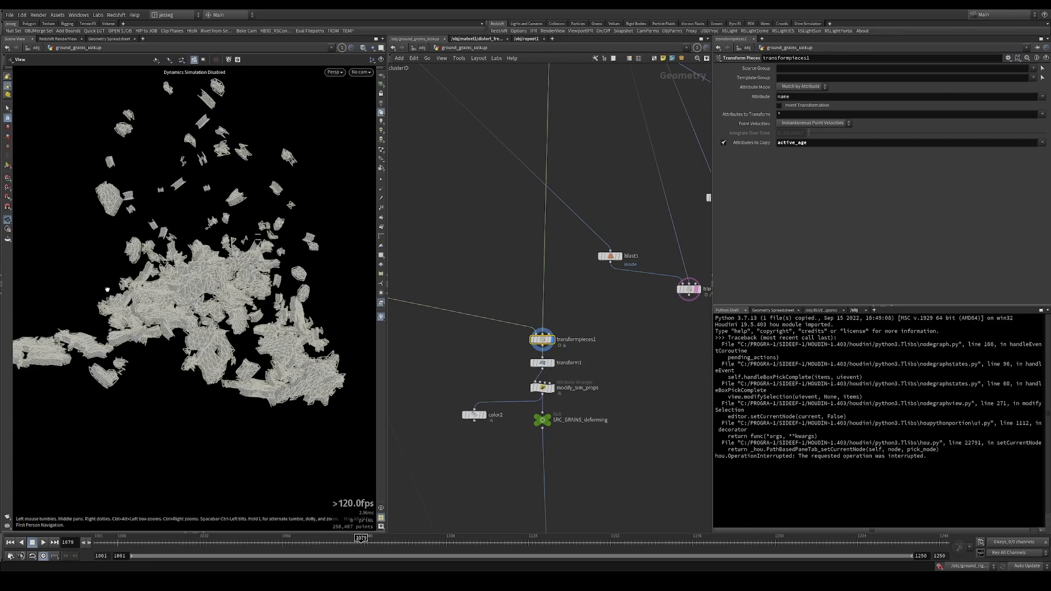
pyautogui.hotkey('ctrl', 'Up')
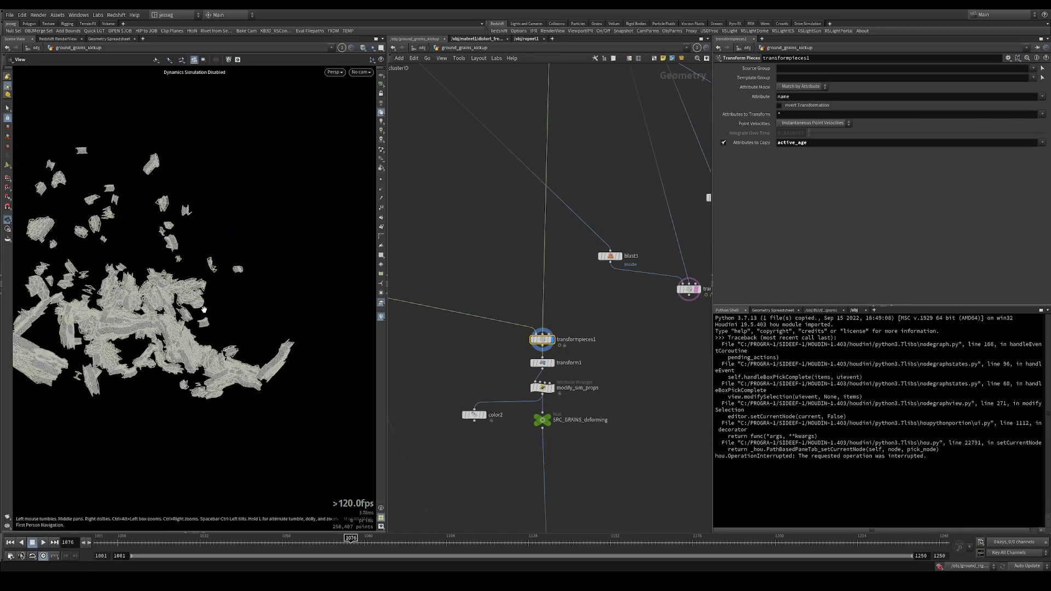
pyautogui.hotkey('ctrl', 'Up')
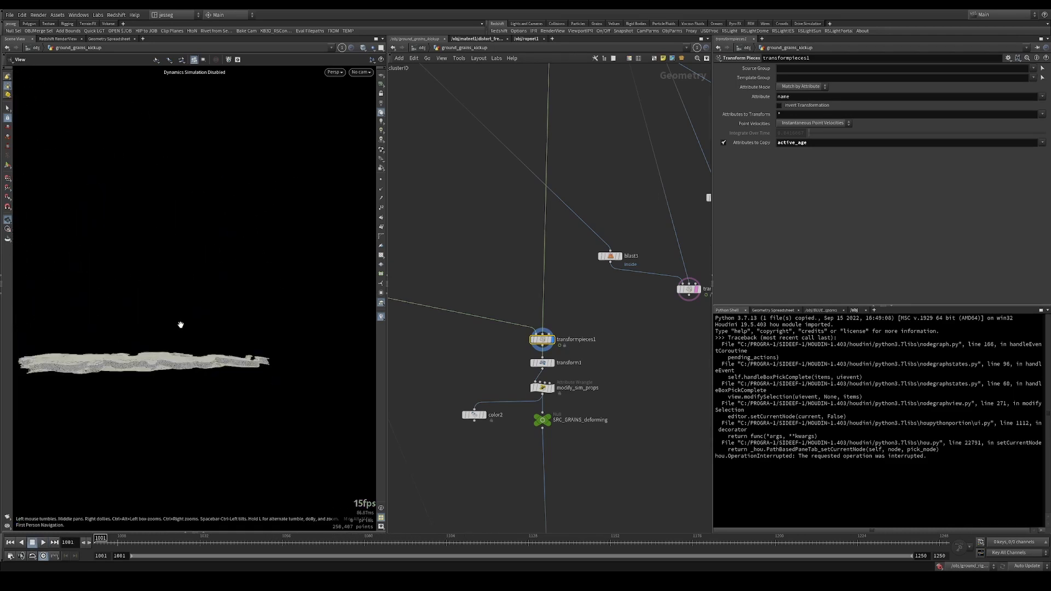
# Display the get_OUT_ground_fracture_pieces object merge and examine the fractured ground crater in shaded view.
pyautogui.scroll(-1, 582, 319)
pyautogui.scroll(-1, 582, 319)
pyautogui.moveTo(582, 320); pyautogui.dragTo(629, 361, button='middle')
pyautogui.scroll(-2, 537, 320)
pyautogui.moveTo(536, 320); pyautogui.dragTo(541, 450, button='middle')
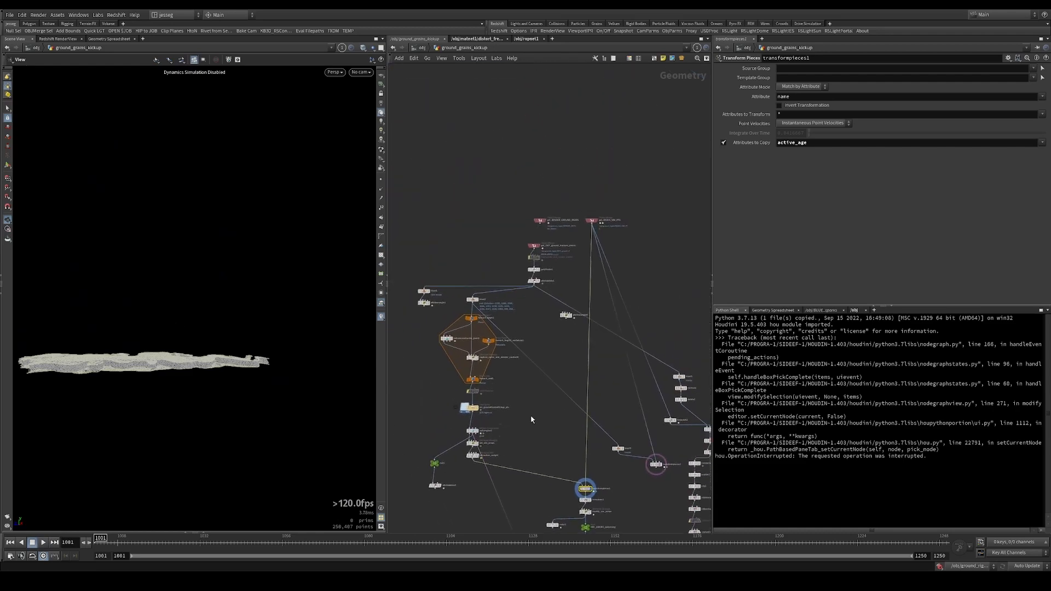
pyautogui.scroll(2, 562, 246)
pyautogui.scroll(1, 562, 245)
pyautogui.moveTo(562, 237); pyautogui.dragTo(469, 262)
pyautogui.press('r')
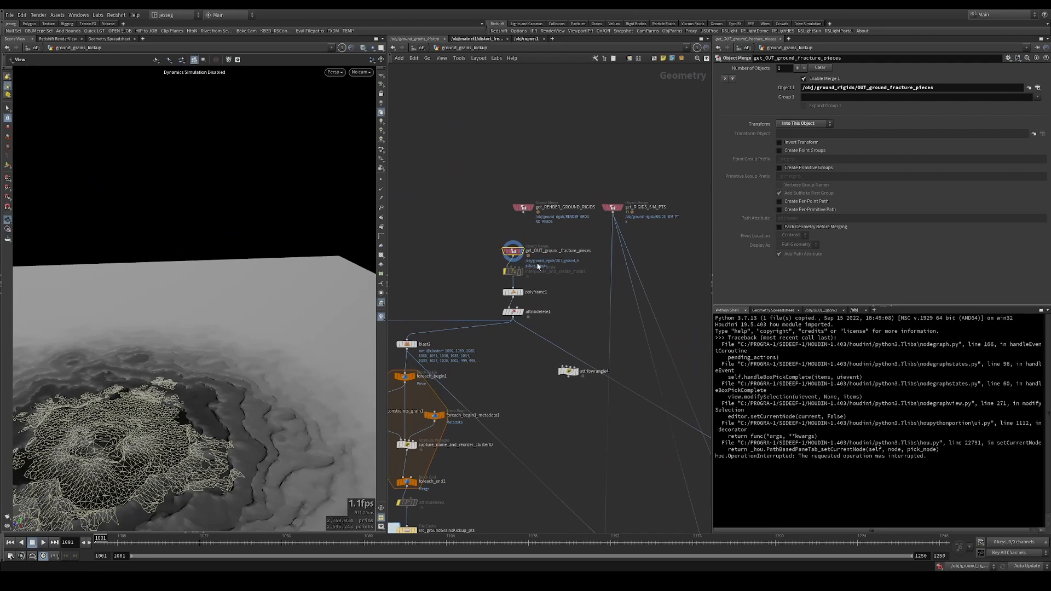
pyautogui.moveTo(157, 396); pyautogui.dragTo(252, 323, button='middle')
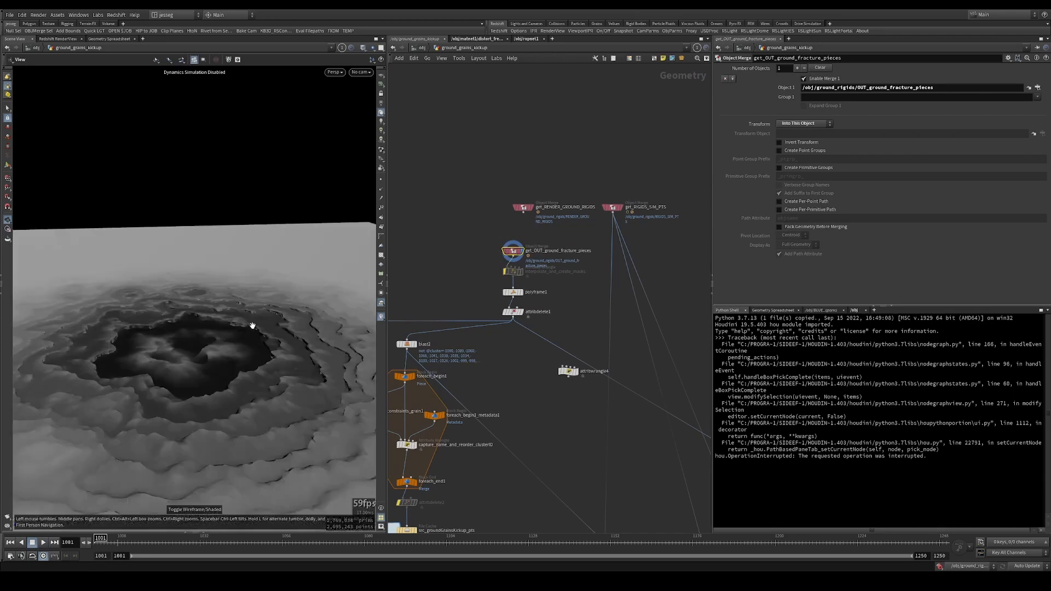
# Try a Color Class node on get_OUT_ground_fracture_pieces, delete it, and display the object merge again.
pyautogui.moveTo(521, 260); pyautogui.dragTo(589, 226, button='middle')
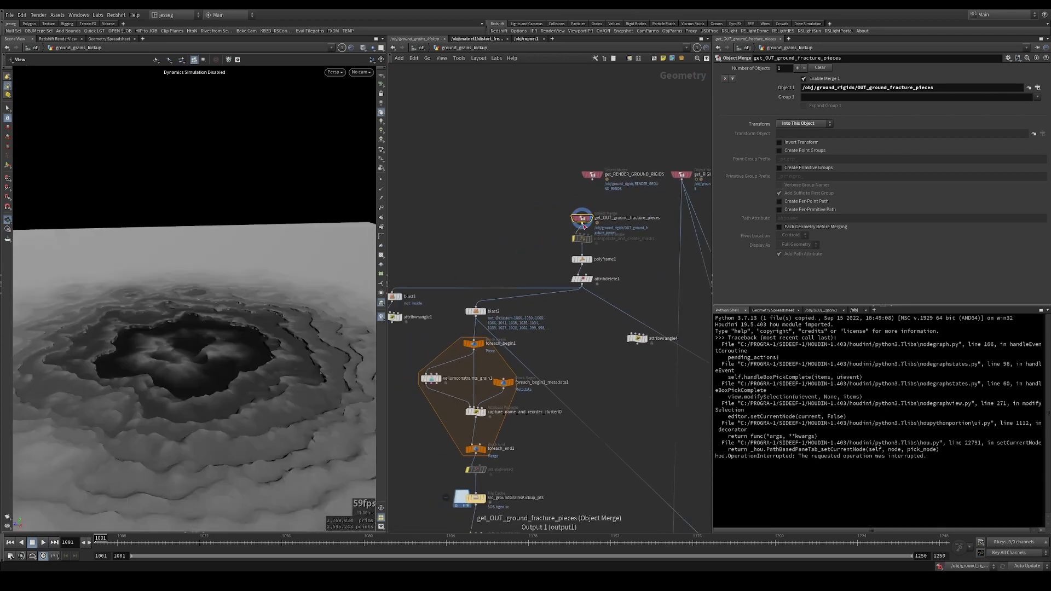
pyautogui.press('Tab')
pyautogui.write('colorc')
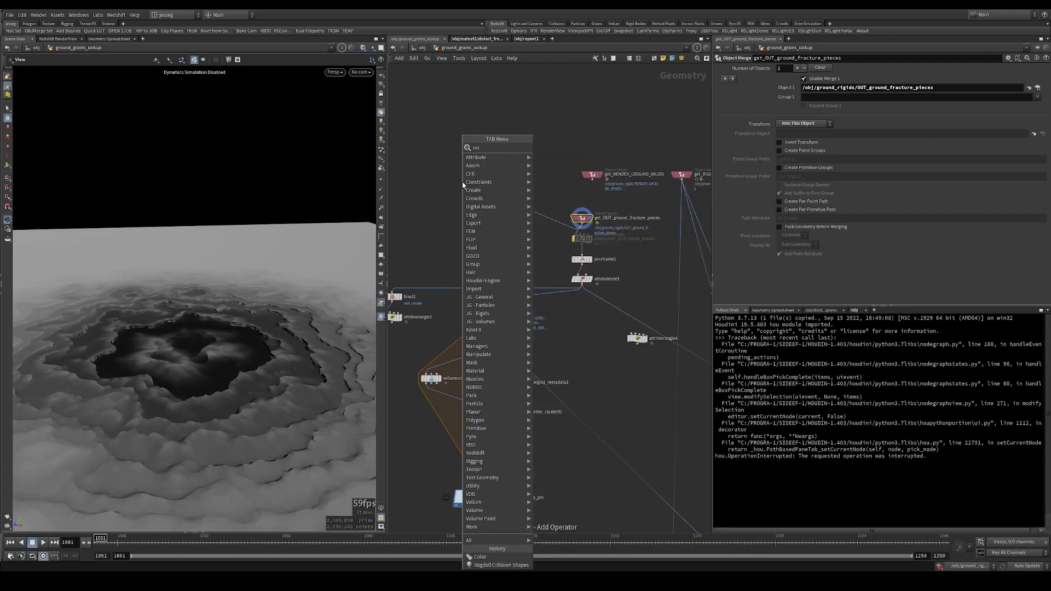
pyautogui.press('Return')
pyautogui.press('r')
pyautogui.click(462, 183)
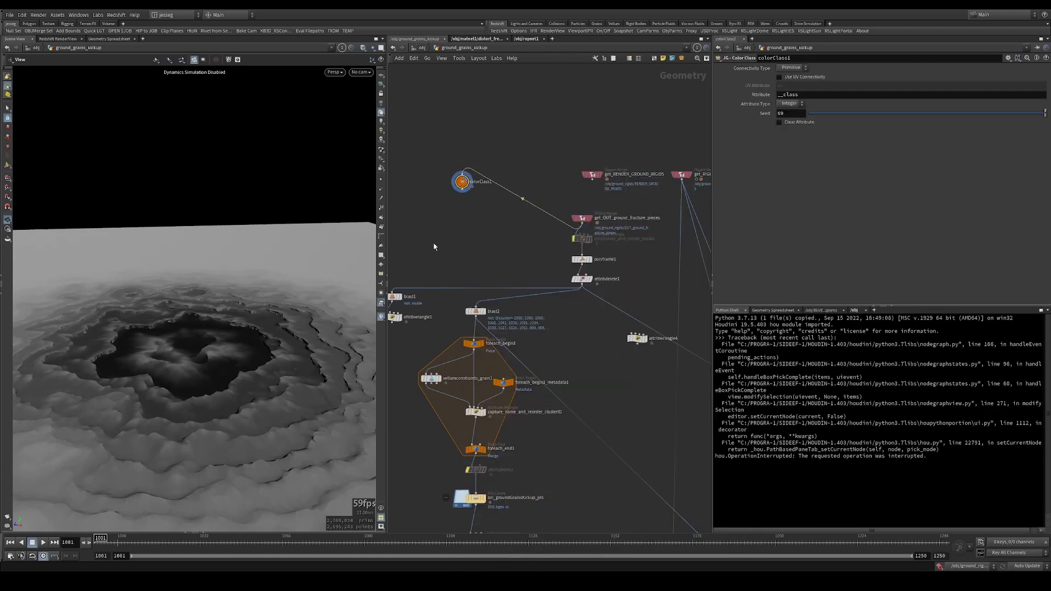
pyautogui.press('Delete')
pyautogui.press('r')
# Inspect the polyframe1 settings and display attribdelete1 to view the ground without its Cd attribute.
pyautogui.moveTo(529, 261); pyautogui.dragTo(626, 272)
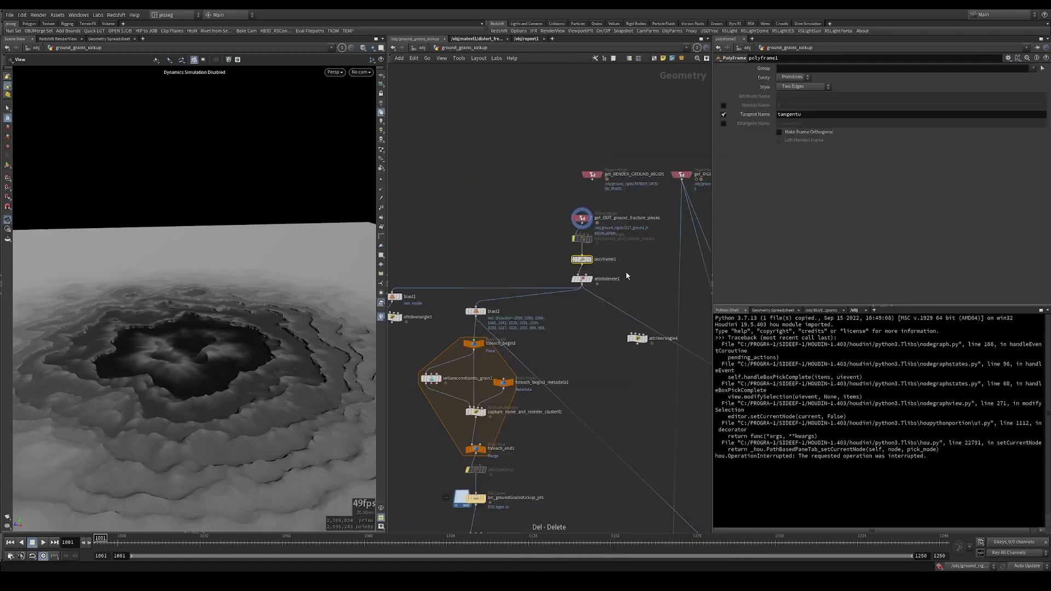
pyautogui.moveTo(547, 252); pyautogui.dragTo(552, 236, button='middle')
pyautogui.moveTo(533, 259); pyautogui.dragTo(604, 274)
pyautogui.press('r')
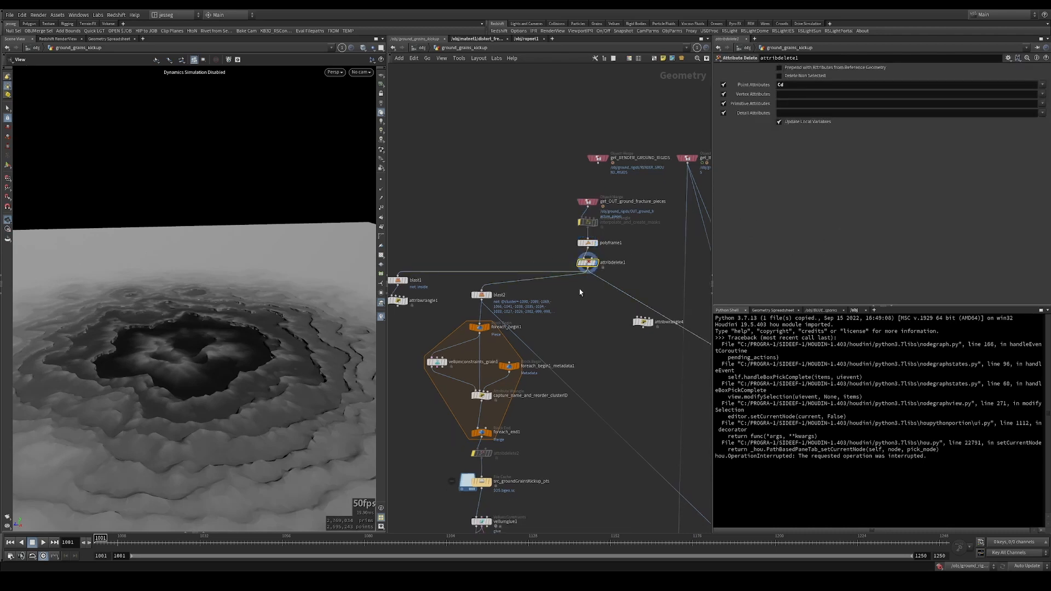
# Display blast2 and examine the isolated ground clusters from several angles along with its group settings.
pyautogui.moveTo(578, 327); pyautogui.dragTo(585, 288, button='middle')
pyautogui.moveTo(497, 239); pyautogui.dragTo(496, 239)
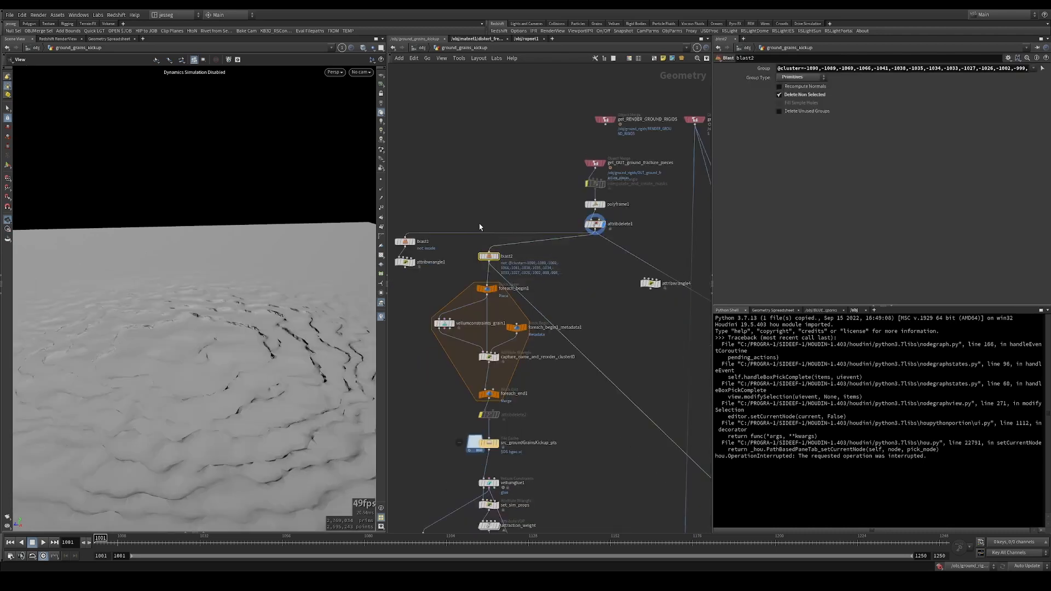
pyautogui.press('r')
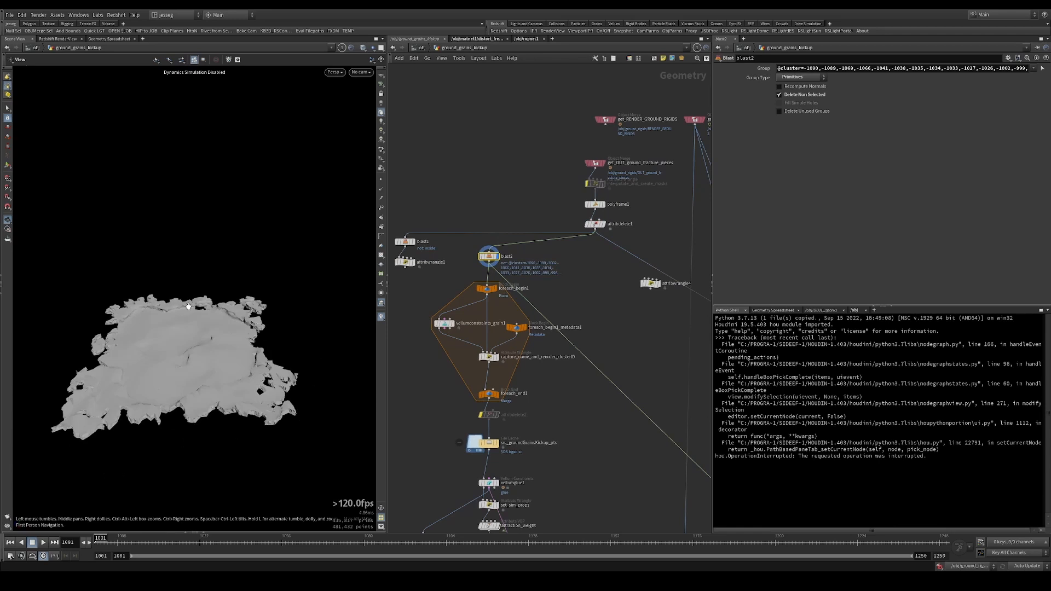
pyautogui.moveTo(155, 380); pyautogui.dragTo(189, 419)
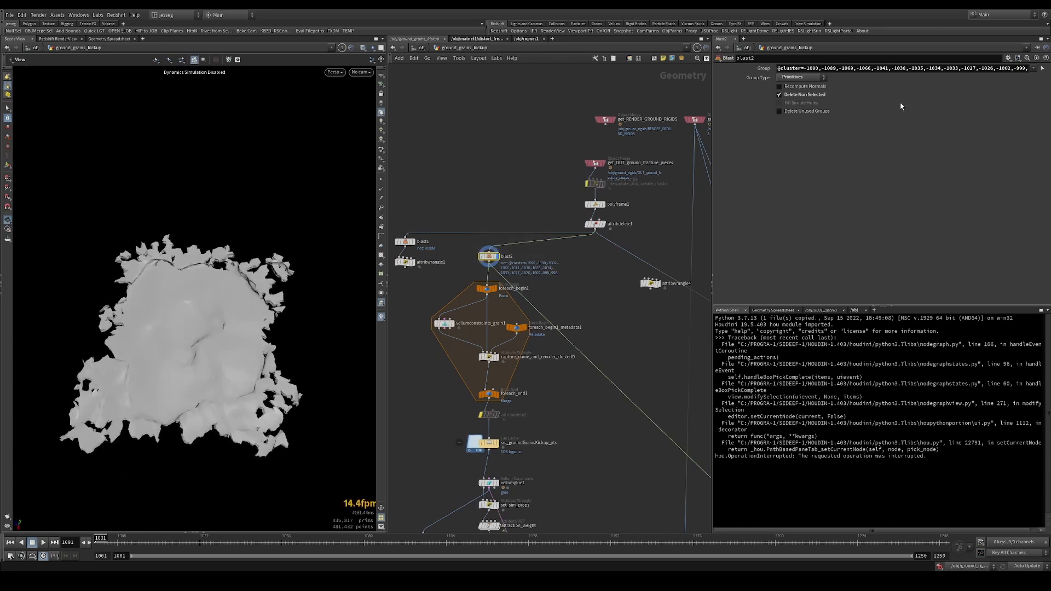
pyautogui.moveTo(219, 307); pyautogui.dragTo(226, 269)
pyautogui.moveTo(74, 348); pyautogui.dragTo(103, 350)
pyautogui.moveTo(551, 330); pyautogui.dragTo(568, 250, button='middle')
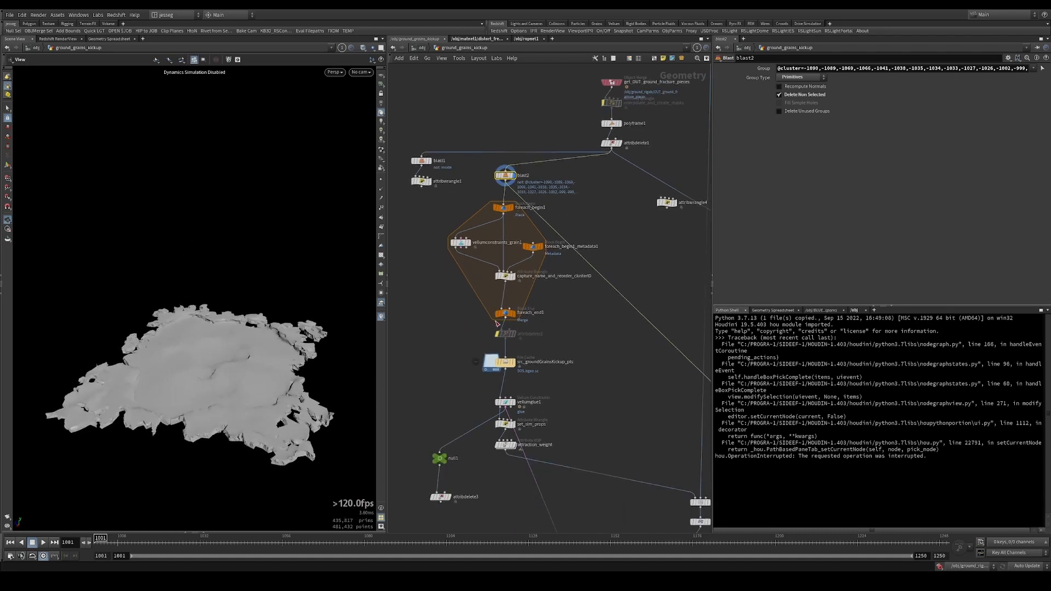
# Inspect the vellumconstraints_grain1 particle settings and the loop settings of the foreach_end1 block.
pyautogui.click(461, 243)
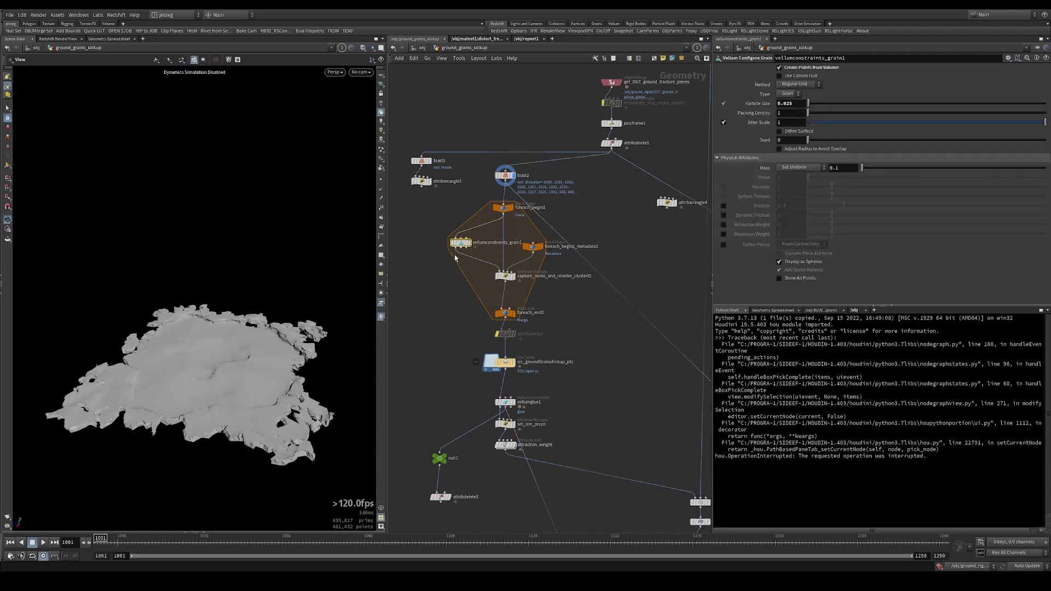
pyautogui.moveTo(438, 303); pyautogui.dragTo(457, 305, button='middle')
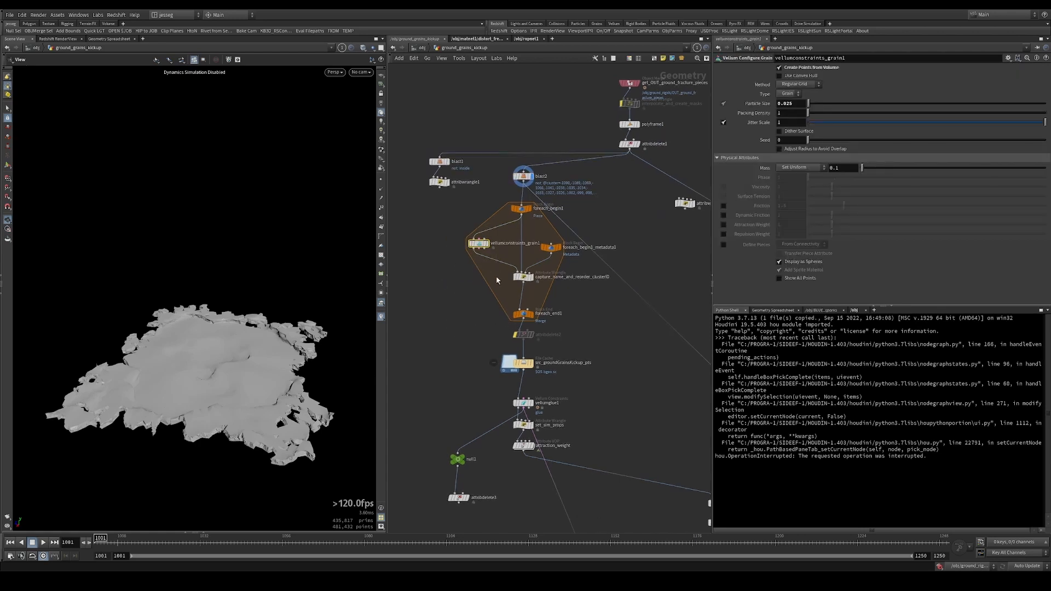
pyautogui.moveTo(478, 219); pyautogui.dragTo(520, 224)
pyautogui.moveTo(476, 327); pyautogui.dragTo(569, 316)
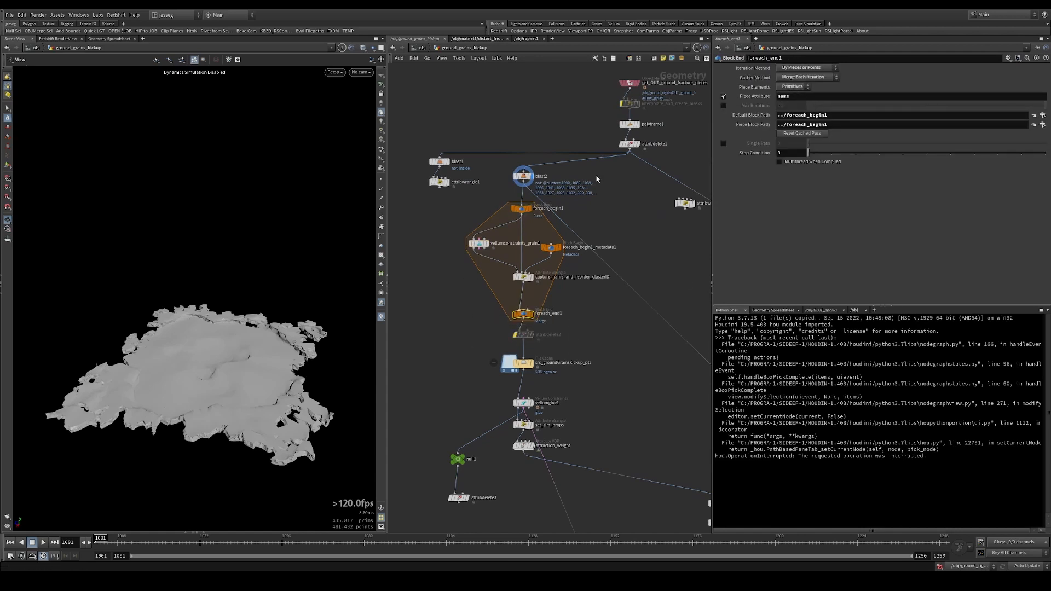
# Check the geometry attributes on blast2 and the Piece Attribute used by foreach_end1.
pyautogui.click(523, 175)
pyautogui.moveTo(235, 389); pyautogui.dragTo(274, 347)
pyautogui.moveTo(275, 347); pyautogui.dragTo(339, 356, button='right')
pyautogui.middleClick(525, 176)
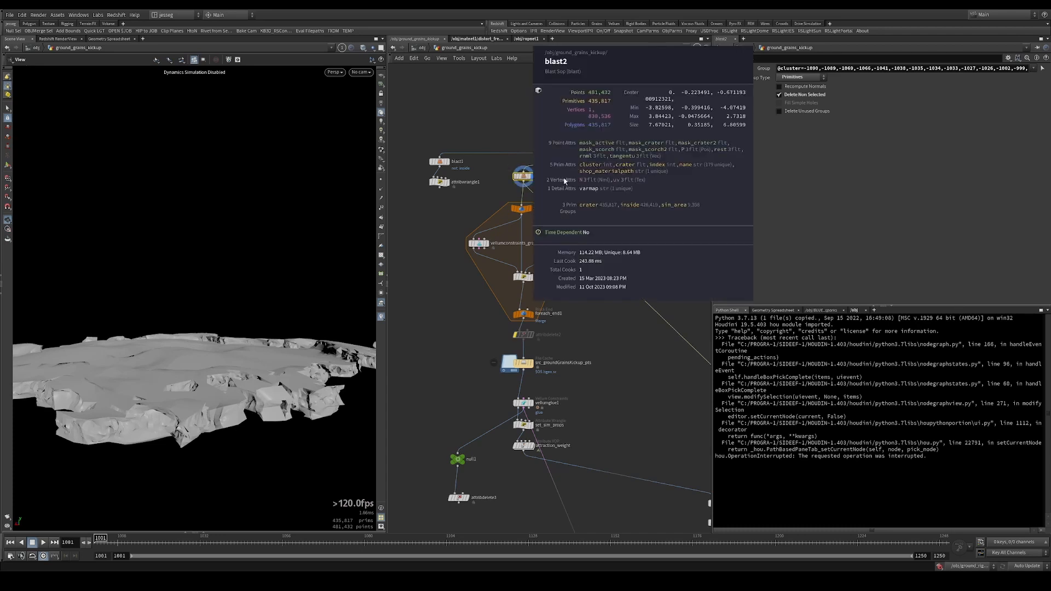
pyautogui.moveTo(491, 318); pyautogui.dragTo(527, 320)
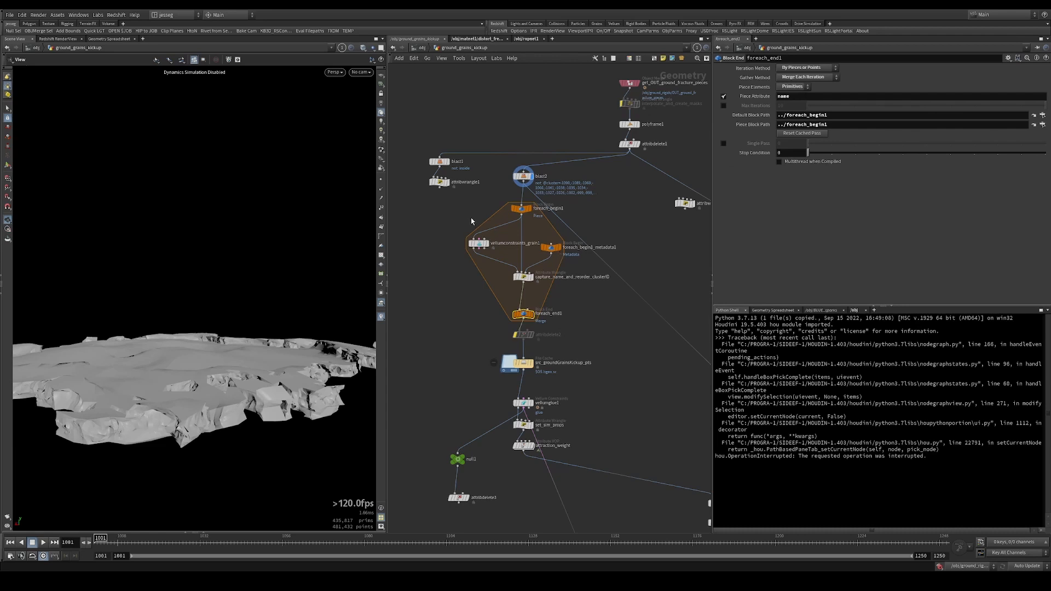
# Display foreach_begin1 followed by vellumconstraints_grain1 and examine the grains filling the single ground piece from several angles.
pyautogui.click(521, 208)
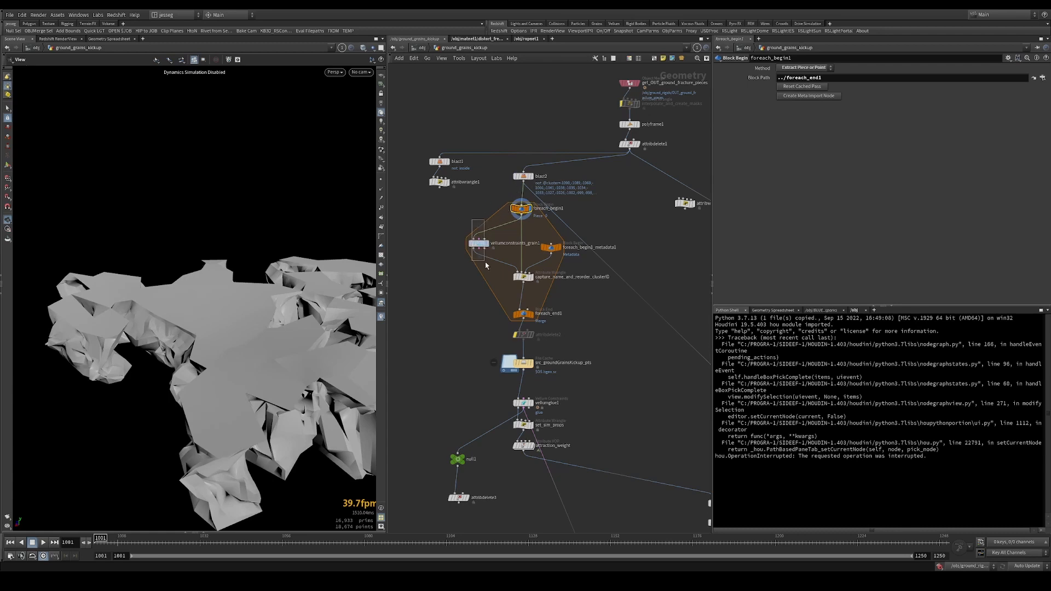
pyautogui.moveTo(485, 265); pyautogui.dragTo(475, 269)
pyautogui.press('r')
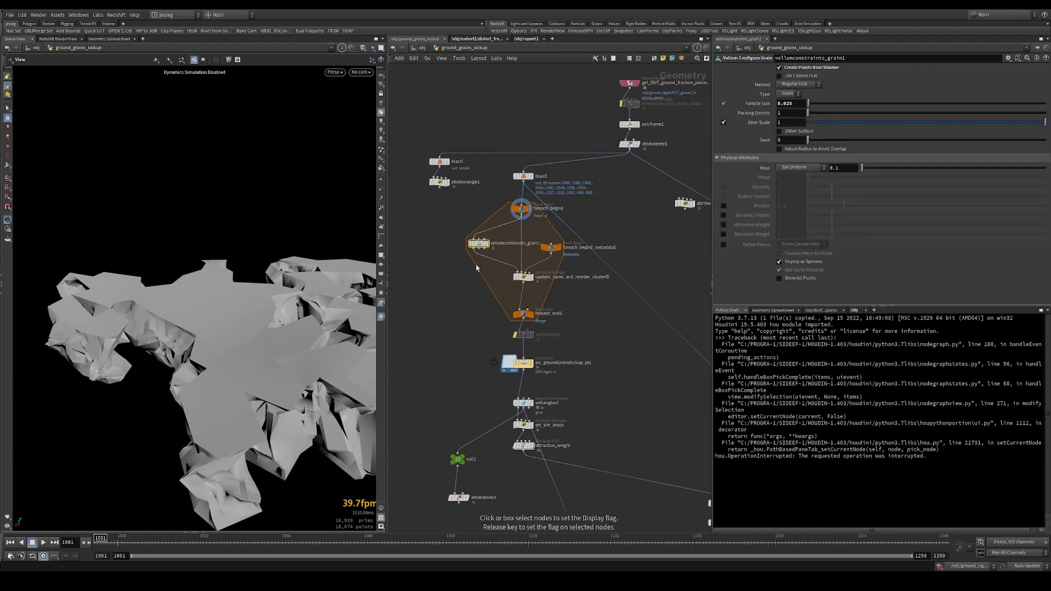
pyautogui.click(478, 243)
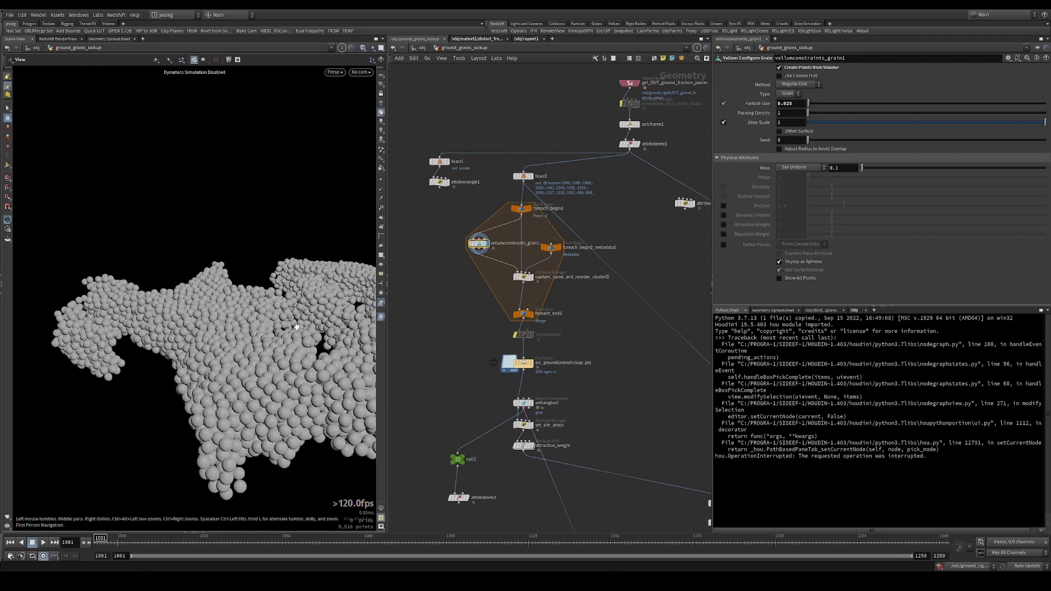
pyautogui.moveTo(224, 297); pyautogui.dragTo(338, 288, button='right')
pyautogui.moveTo(265, 305); pyautogui.dragTo(169, 356)
pyautogui.moveTo(164, 355); pyautogui.dragTo(109, 364, button='middle')
pyautogui.moveTo(181, 246); pyautogui.dragTo(240, 251)
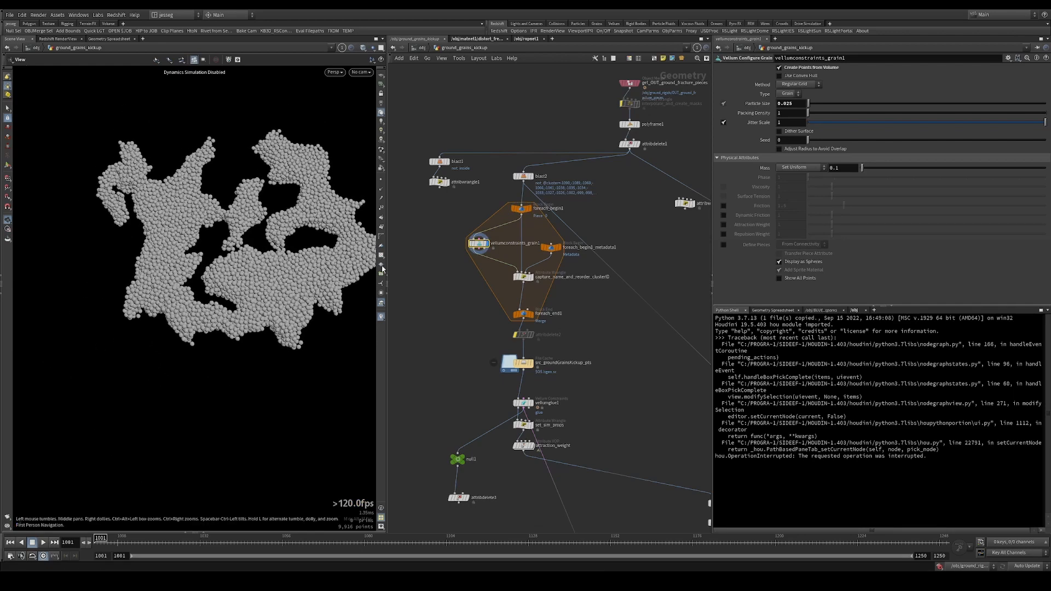
# Compare the solid piece at foreach_begin1 with its grains by switching the display back to vellumconstraints_grain1.
pyautogui.click(522, 208)
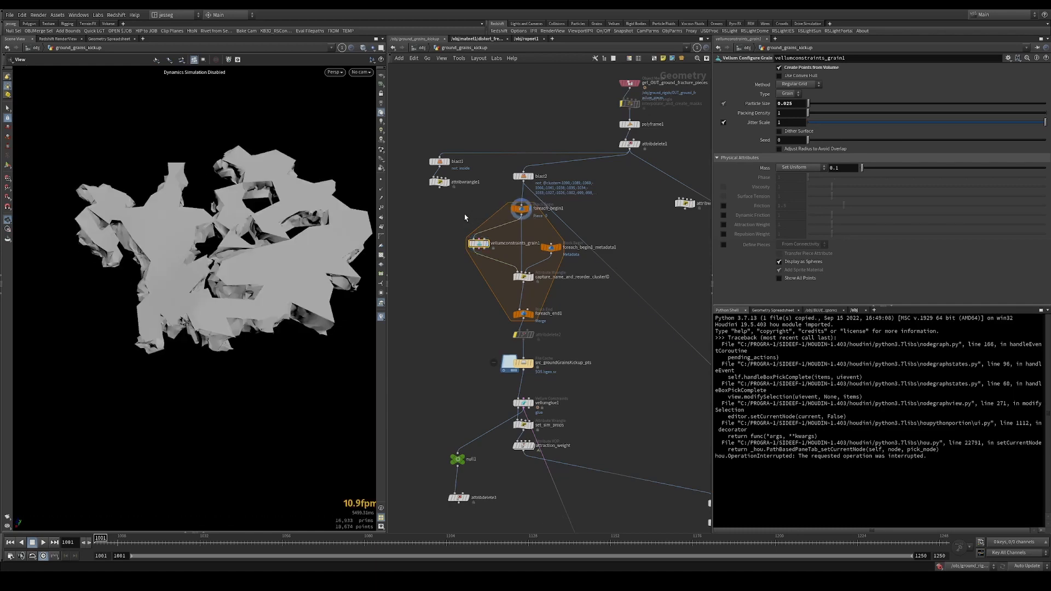
pyautogui.click(484, 244)
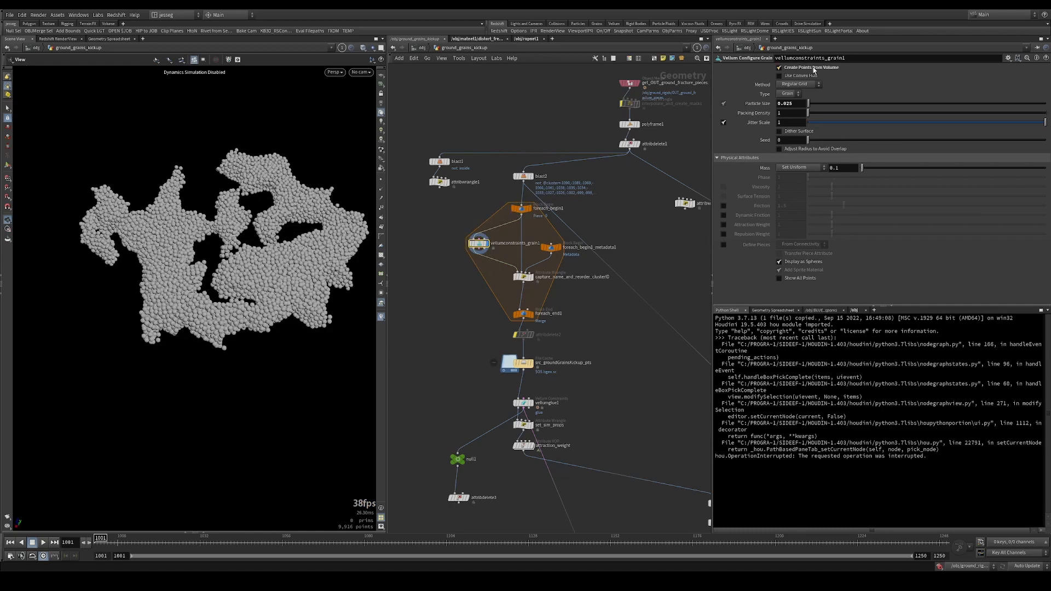
pyautogui.moveTo(227, 295); pyautogui.dragTo(241, 276)
# Display capture_name_and_reorder_clusterID, review its name line in the VEX code, and compare its attributes with those of vellumconstraints_grain1.
pyautogui.moveTo(484, 276); pyautogui.dragTo(550, 294)
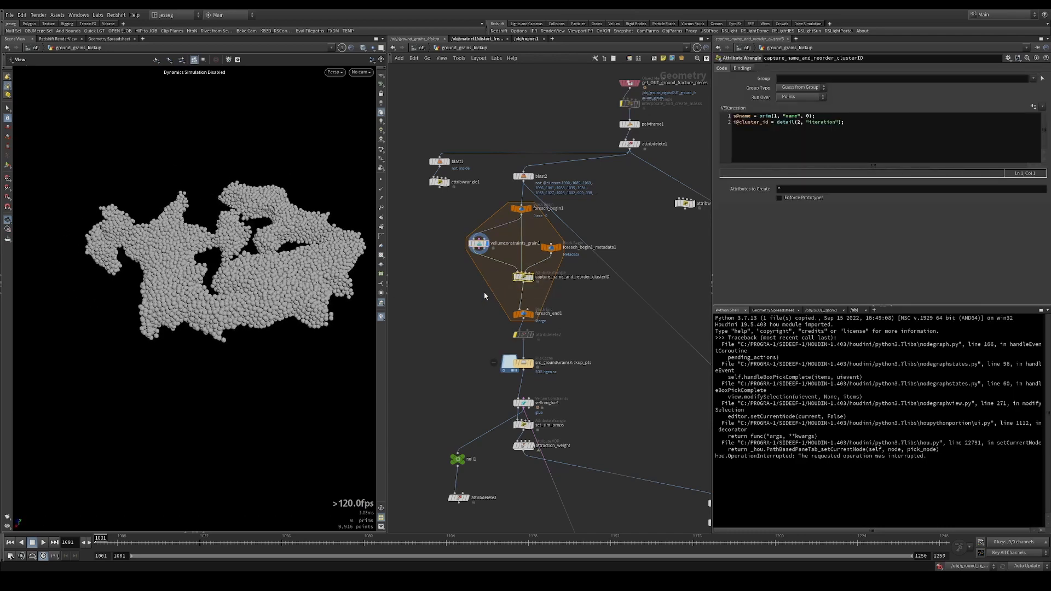
pyautogui.press('r')
pyautogui.scroll(3, 509, 272)
pyautogui.middleClick(540, 165)
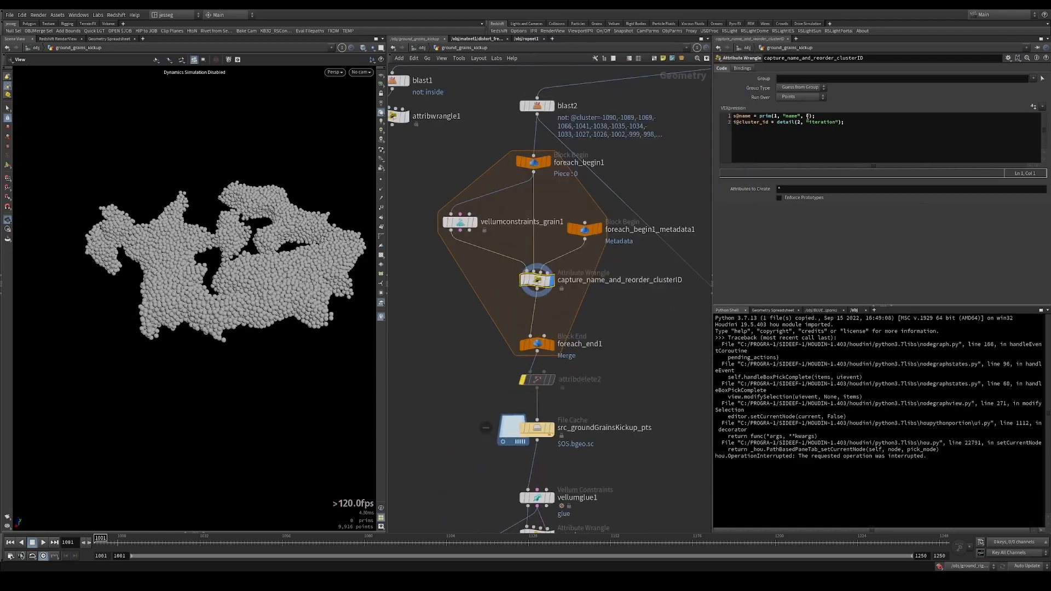
pyautogui.moveTo(815, 116); pyautogui.dragTo(716, 115)
pyautogui.middleClick(453, 233)
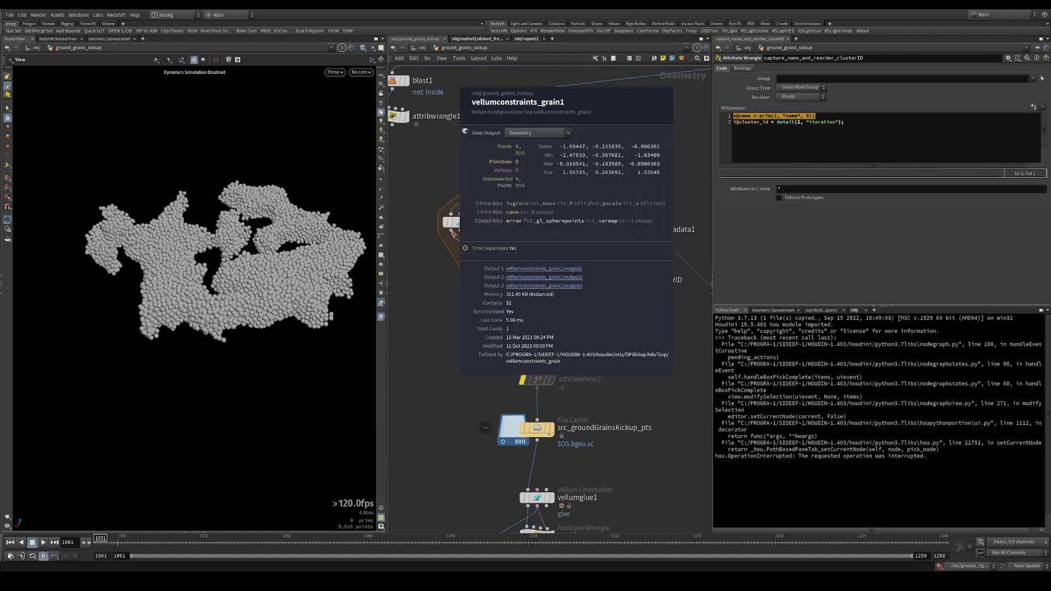
pyautogui.middleClick(526, 278)
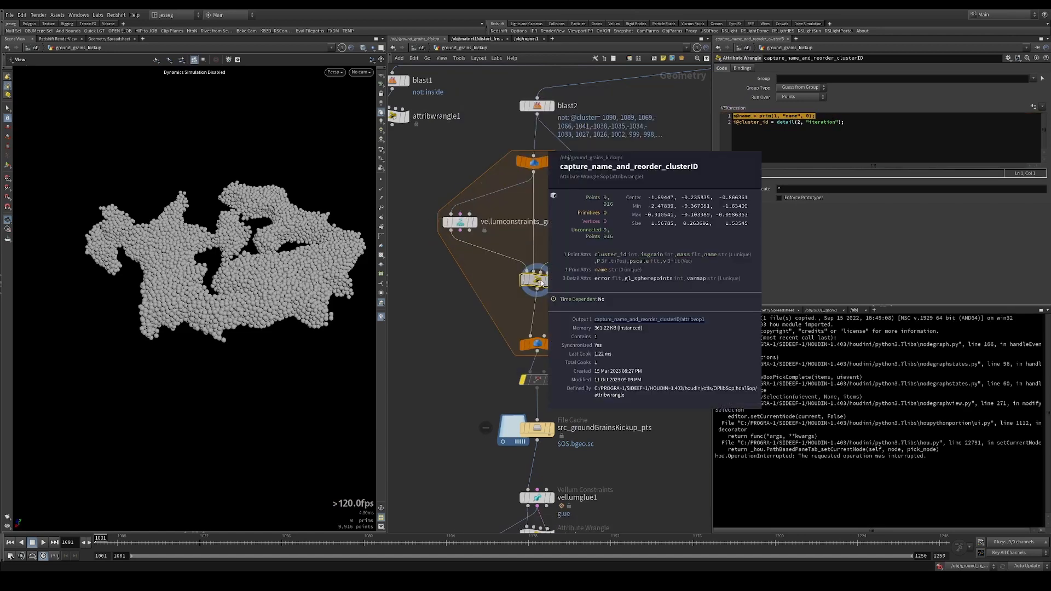
pyautogui.middleClick(453, 233)
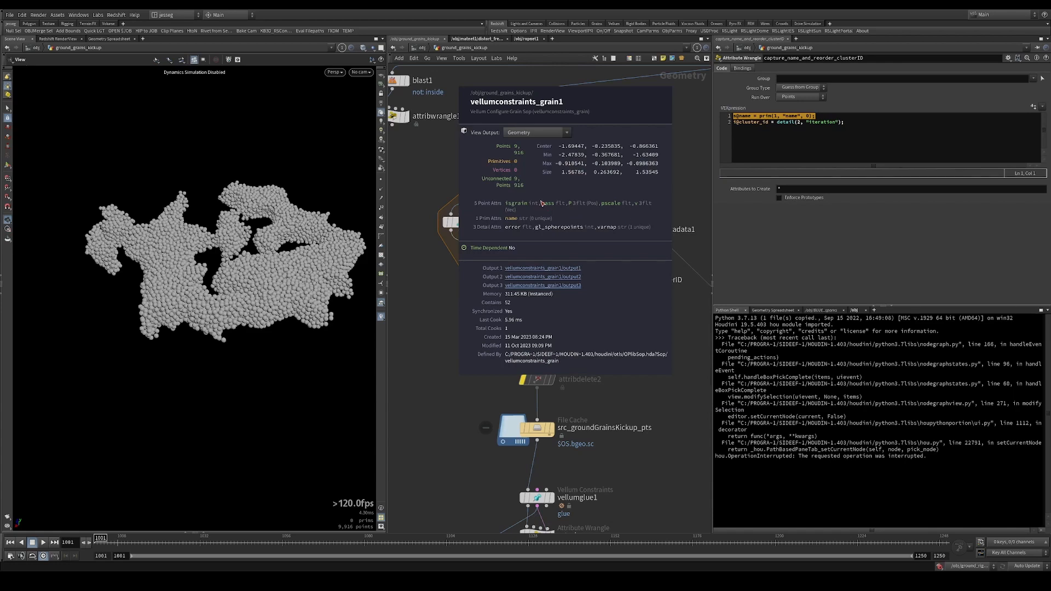
pyautogui.middleClick(539, 283)
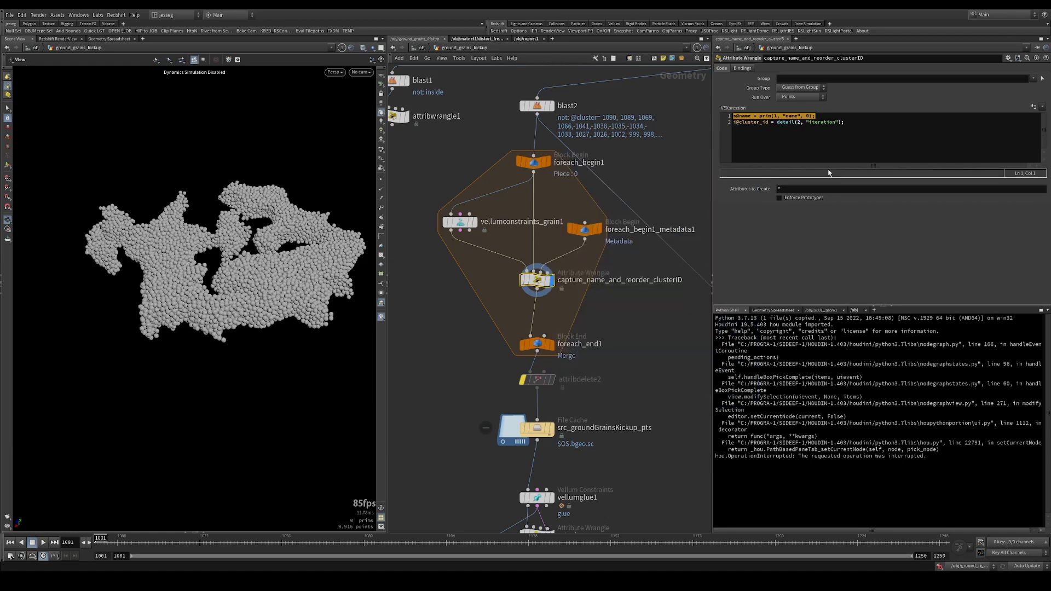
# Review the wrangle's cluster_id line and the detail attributes of foreach_begin1_metadata1 that feed its iteration lookup.
pyautogui.moveTo(865, 121); pyautogui.dragTo(700, 122)
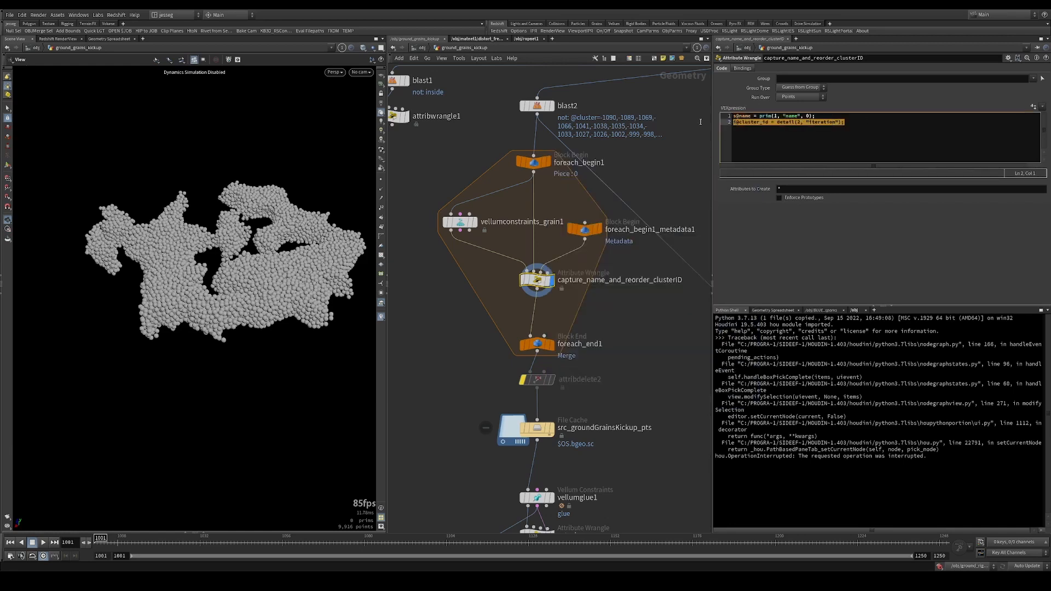
pyautogui.middleClick(541, 271)
pyautogui.click(597, 219)
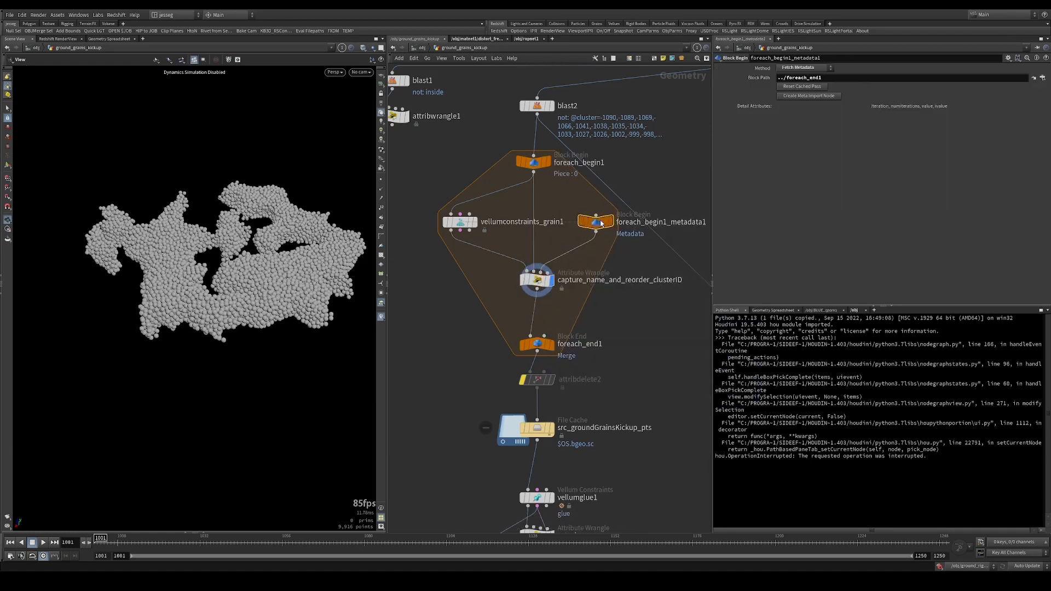
pyautogui.middleClick(600, 228)
pyautogui.moveTo(615, 260); pyautogui.dragTo(575, 221)
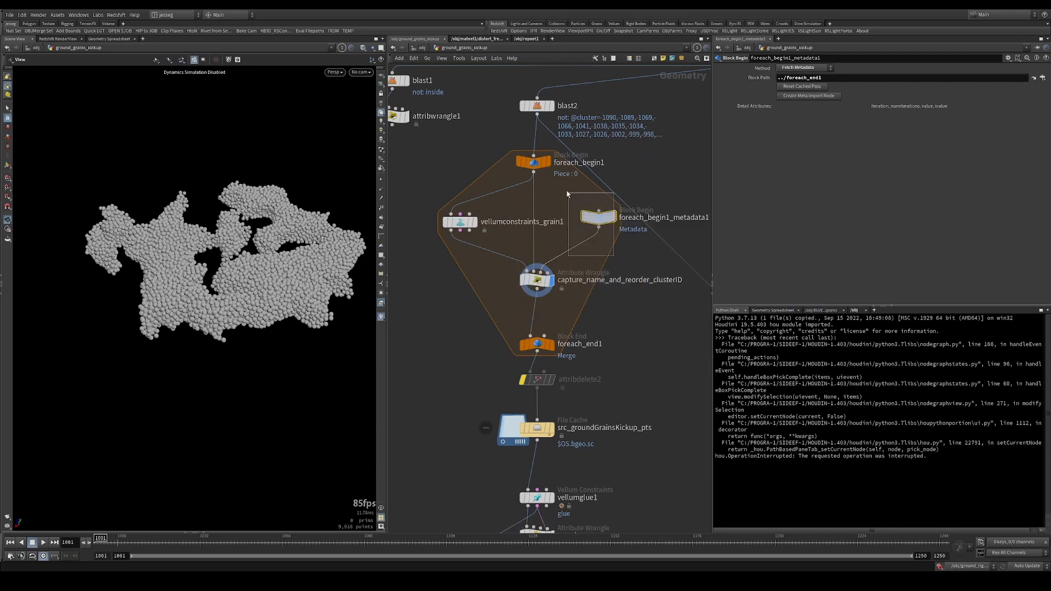
pyautogui.click(536, 280)
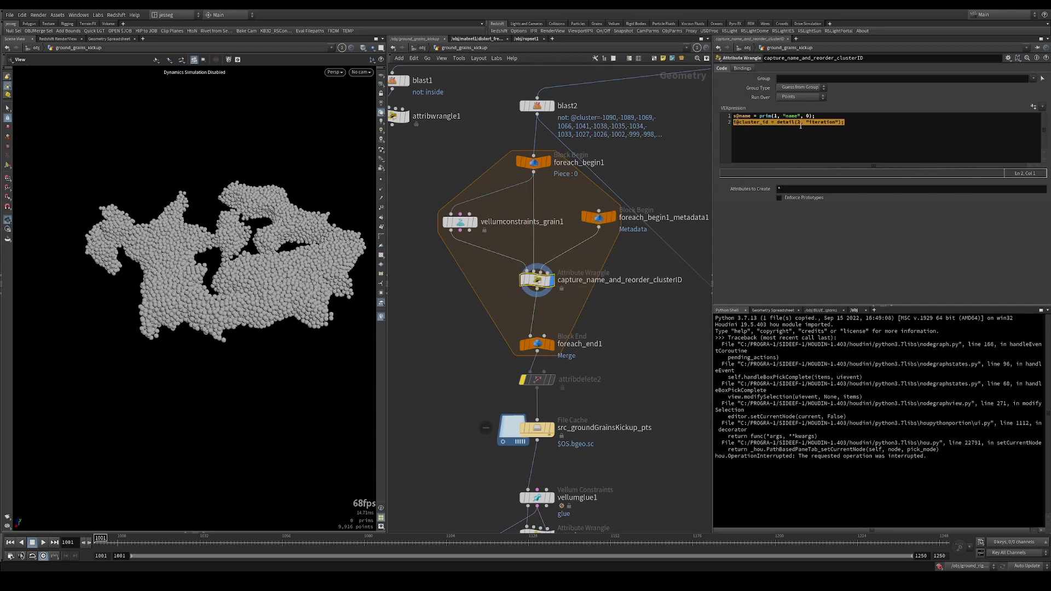
pyautogui.moveTo(777, 122); pyautogui.dragTo(847, 123)
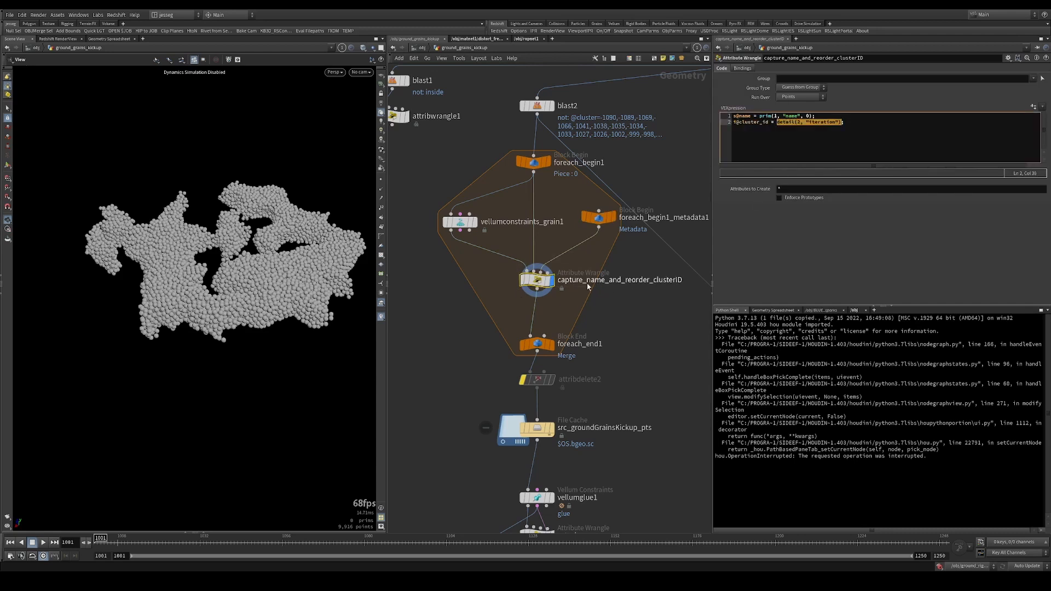
pyautogui.click(816, 117)
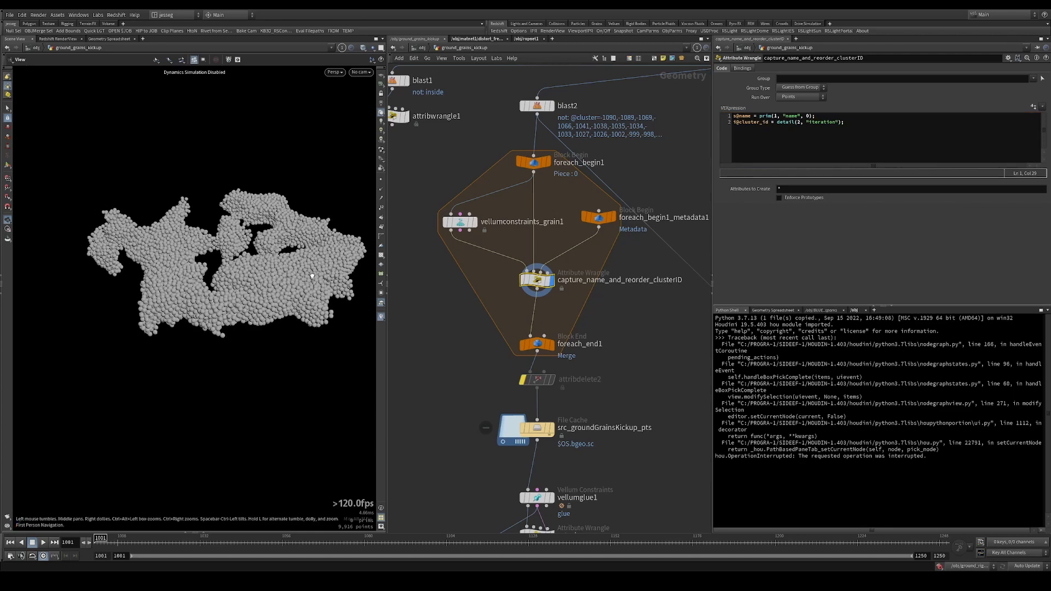
# Display foreach_end1 and examine the merged grains of all ground pieces from above and up close.
pyautogui.click(537, 344)
pyautogui.press('r')
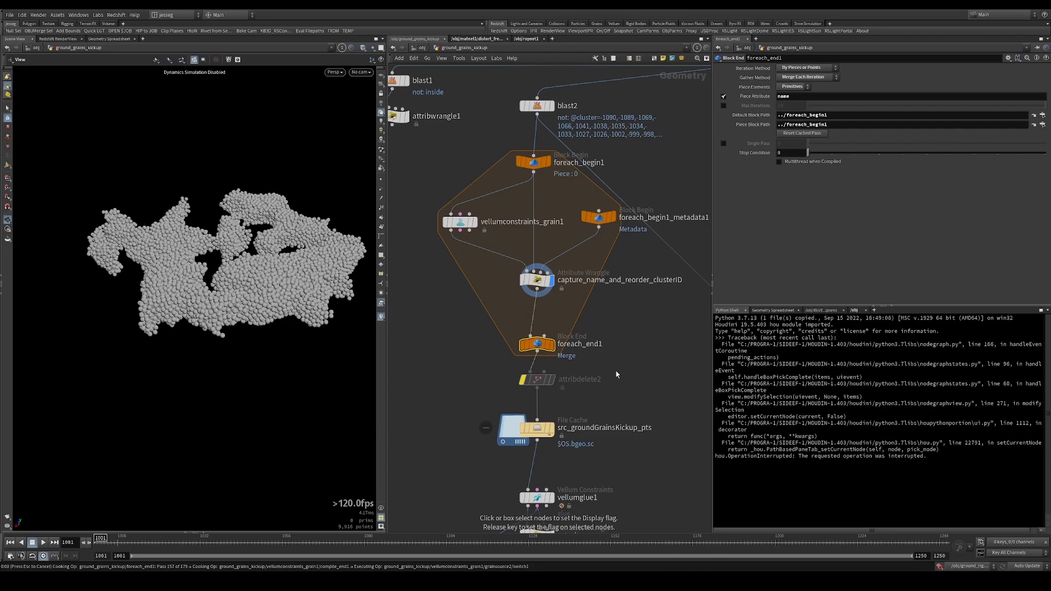
pyautogui.scroll(-5, 266, 241)
pyautogui.moveTo(180, 277); pyautogui.dragTo(210, 280)
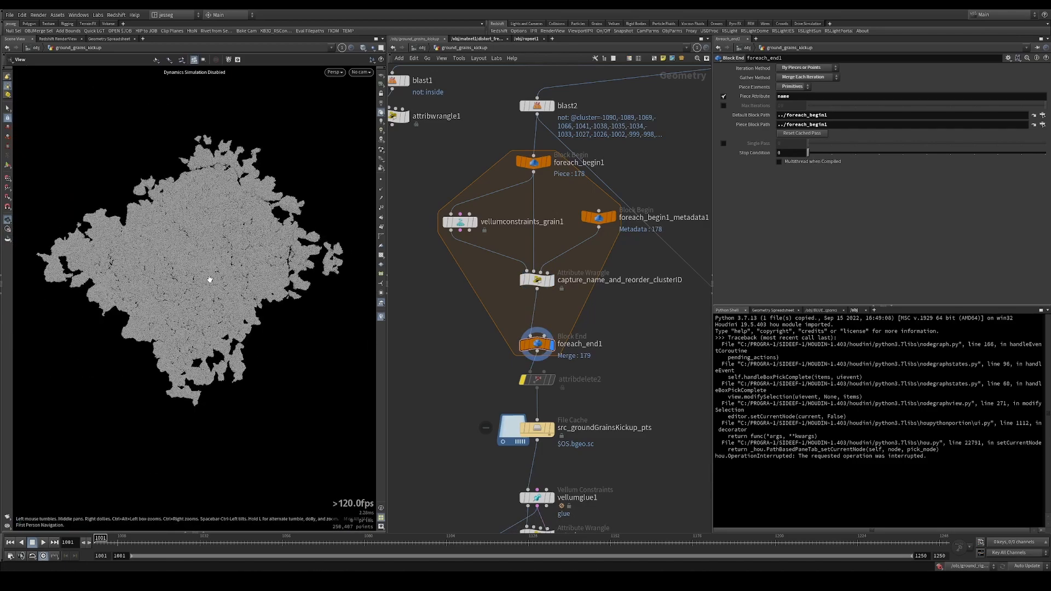
pyautogui.scroll(7, 210, 279)
pyautogui.scroll(-4, 202, 245)
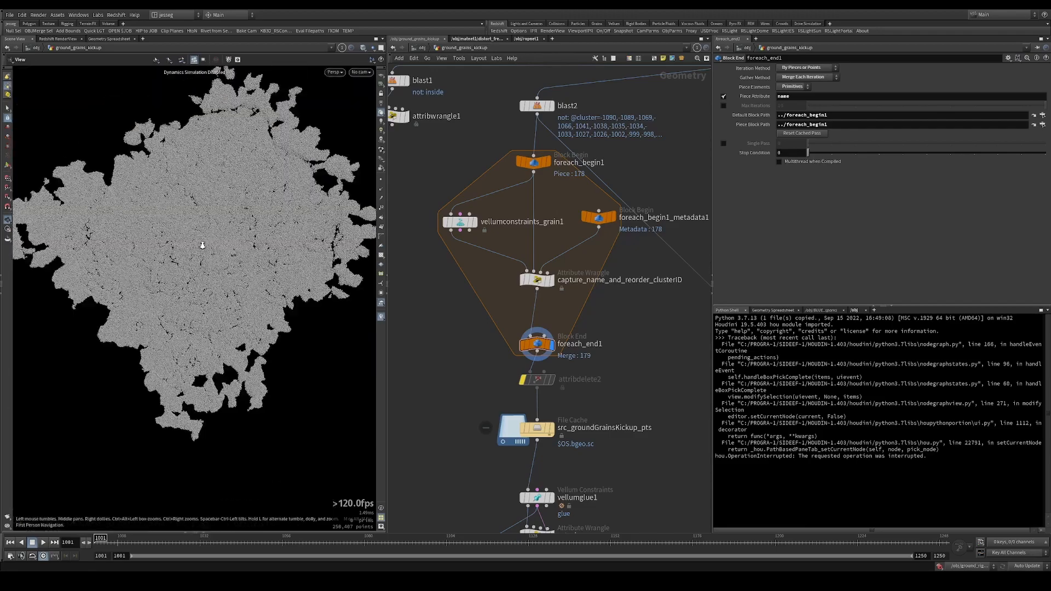
pyautogui.scroll(2, 203, 245)
# Display the src_groundGrainsKickup_pts file cache and examine its grains up close along with the vellumglue1 glue search, stretch and breaking settings.
pyautogui.click(536, 428)
pyautogui.moveTo(473, 460); pyautogui.dragTo(505, 275, button='middle')
pyautogui.moveTo(452, 275); pyautogui.dragTo(527, 337)
pyautogui.moveTo(476, 298); pyautogui.dragTo(478, 283, button='middle')
pyautogui.moveTo(451, 251); pyautogui.dragTo(515, 249)
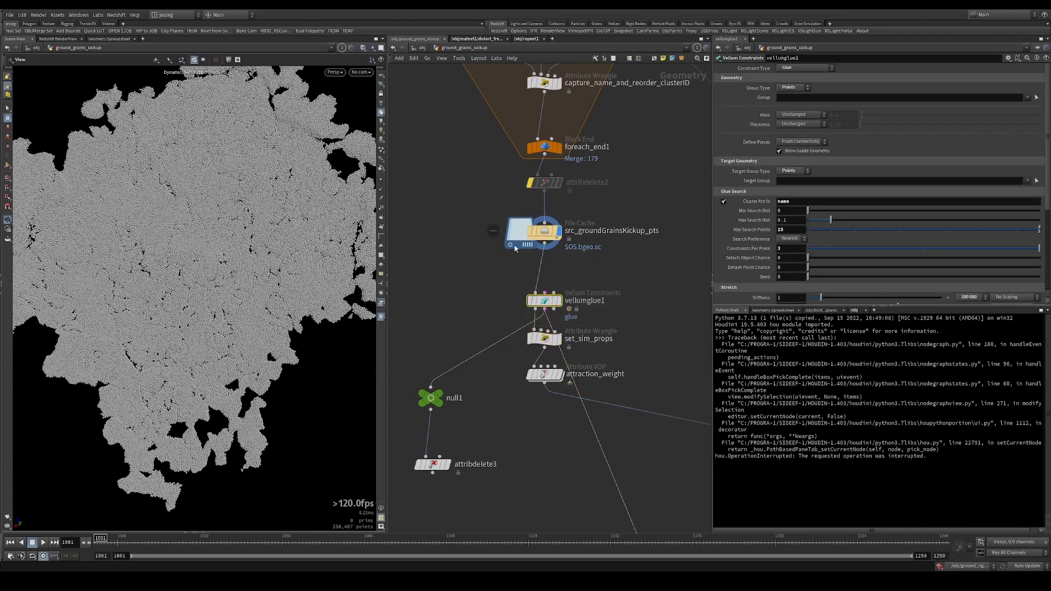
pyautogui.scroll(-4, 779, 209)
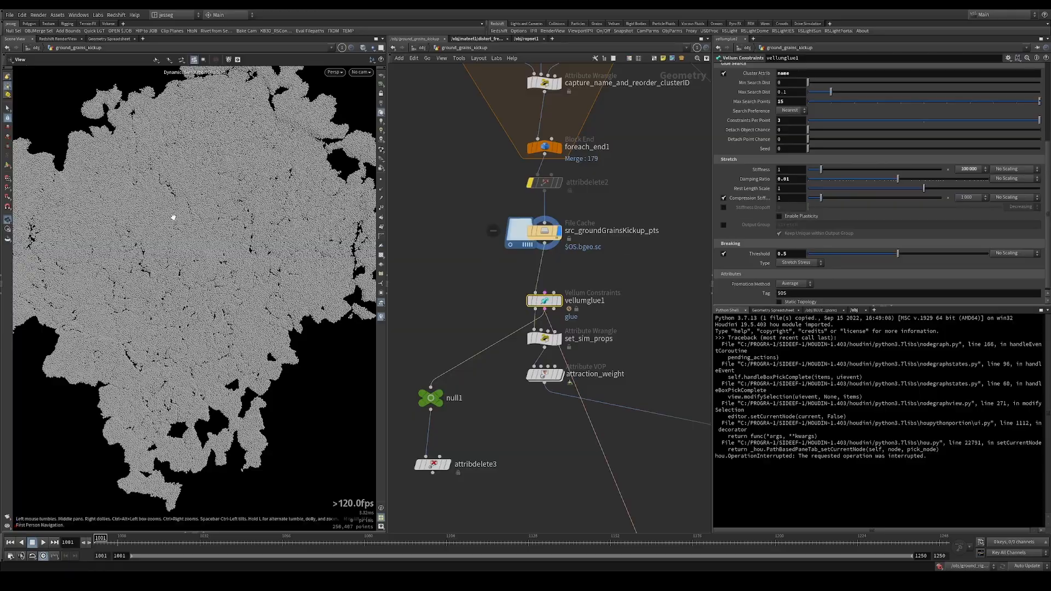
pyautogui.keyDown('alt'); pyautogui.moveTo(173, 215); pyautogui.dragTo(230, 206, button='right'); pyautogui.keyUp('alt')
pyautogui.moveTo(229, 206); pyautogui.dragTo(236, 266)
pyautogui.scroll(3, 235, 265)
pyautogui.scroll(2, 774, 121)
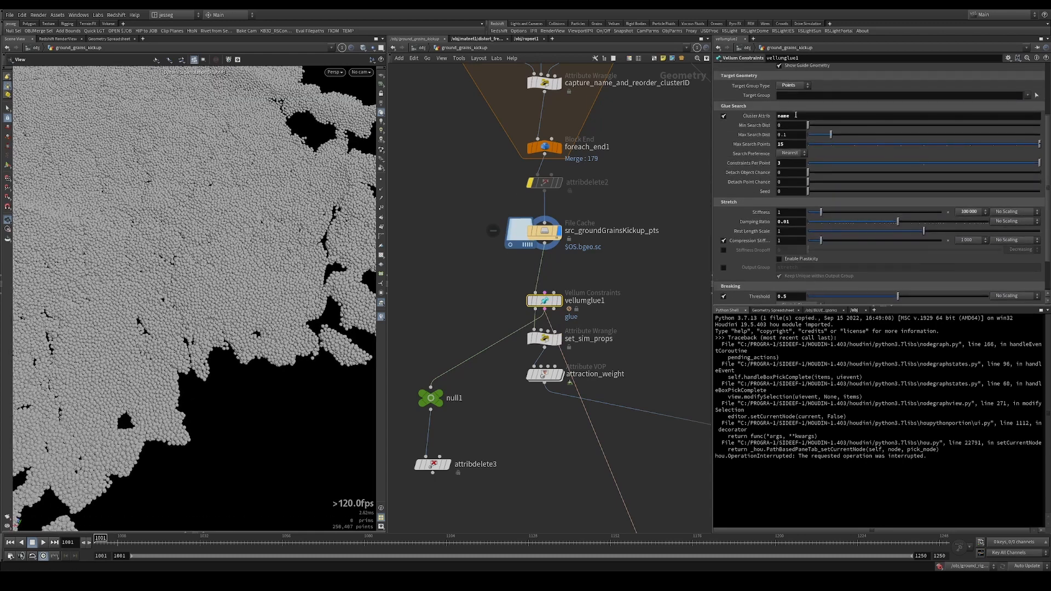
# Display vellumglue1 to view the glue constraints over the grains.
pyautogui.press('r')
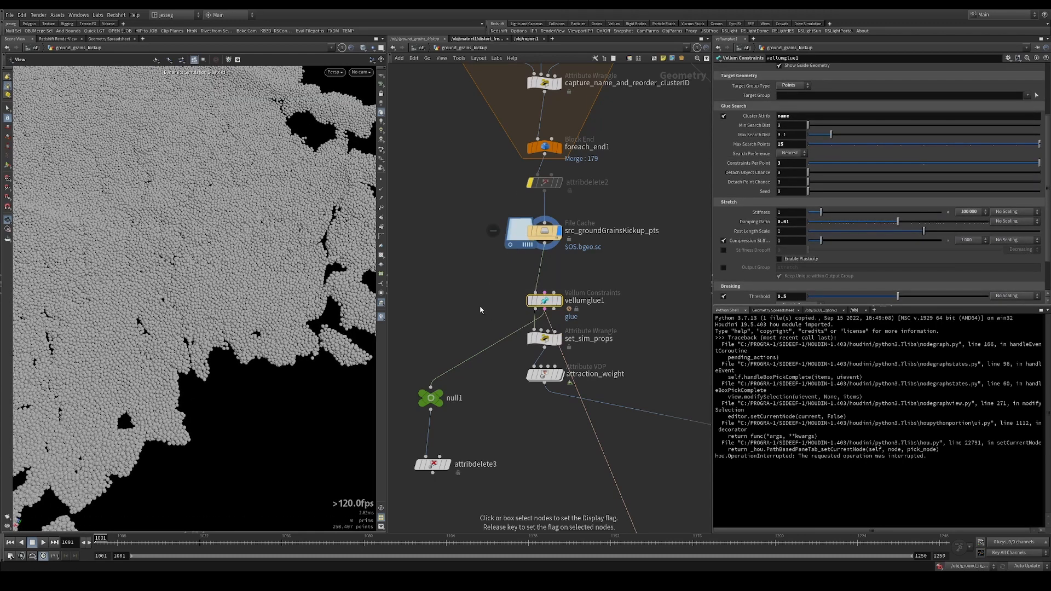
pyautogui.moveTo(516, 272); pyautogui.dragTo(507, 287)
pyautogui.moveTo(507, 287); pyautogui.dragTo(506, 298)
pyautogui.moveTo(463, 335); pyautogui.dragTo(491, 307, button='middle')
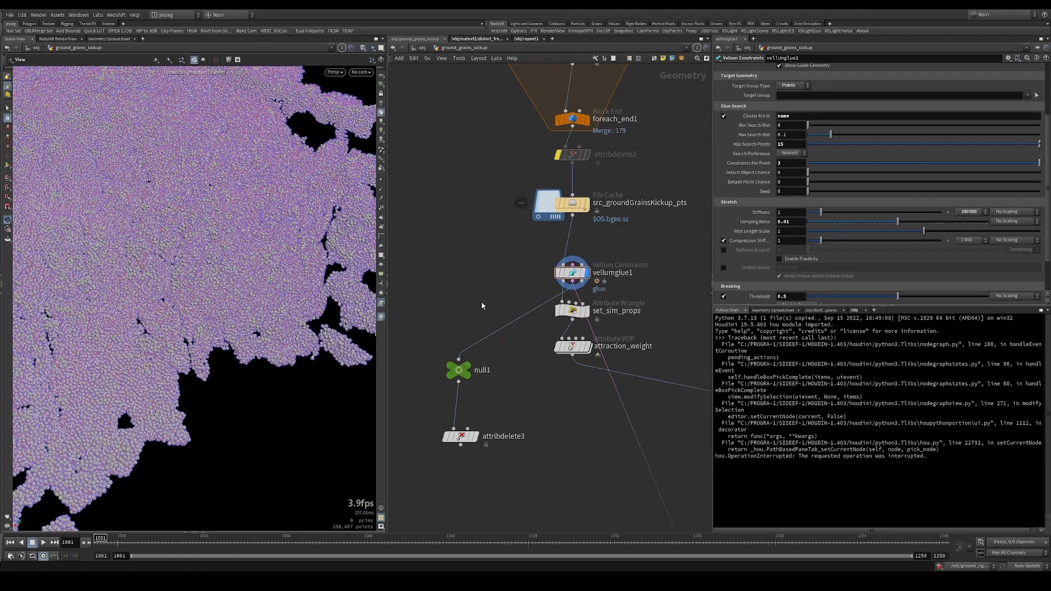
# Display attribdelete3 and examine the isolated glue constraint lines at several zoom levels.
pyautogui.moveTo(488, 300); pyautogui.dragTo(506, 497)
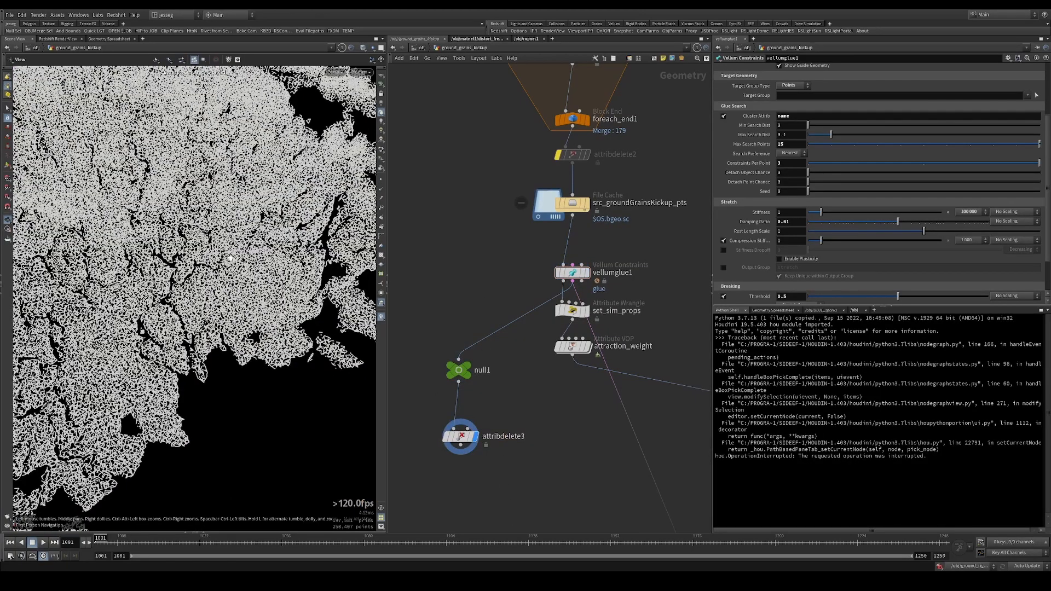
pyautogui.scroll(5, 182, 248)
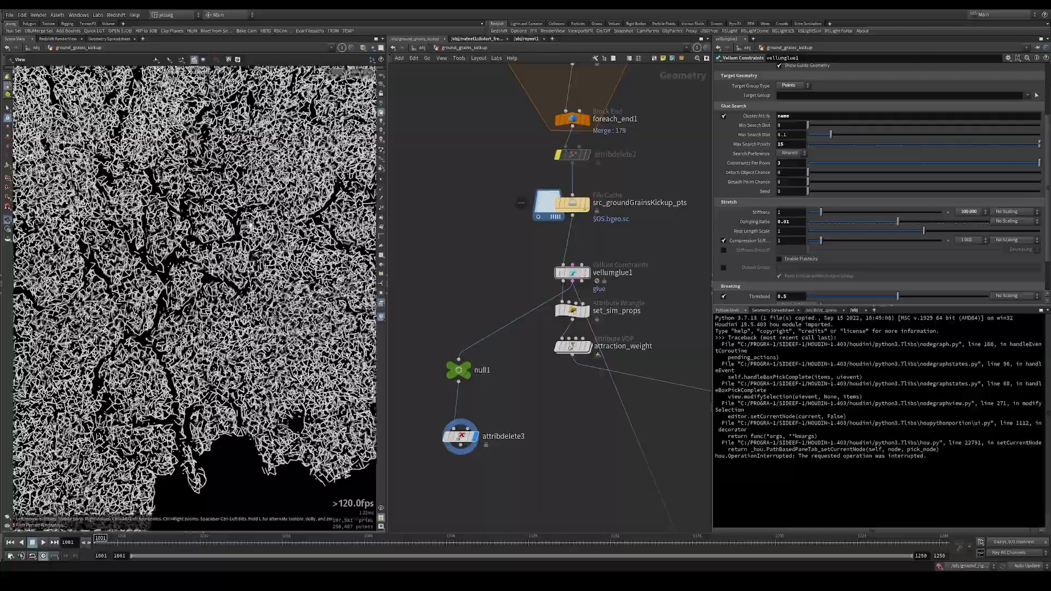
pyautogui.scroll(3, 215, 222)
pyautogui.scroll(-6, 215, 223)
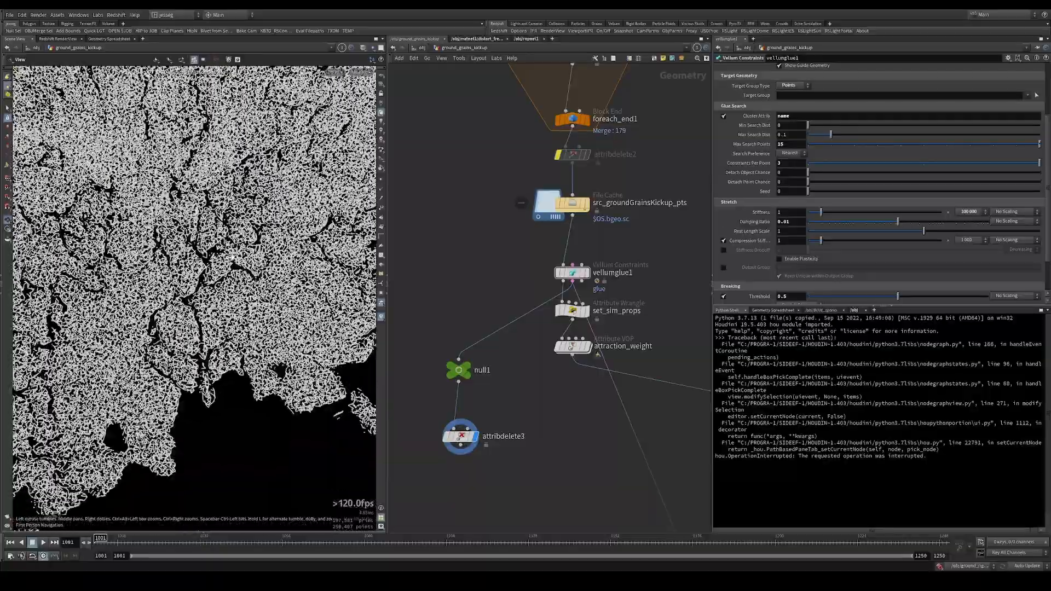
pyautogui.scroll(5, 214, 222)
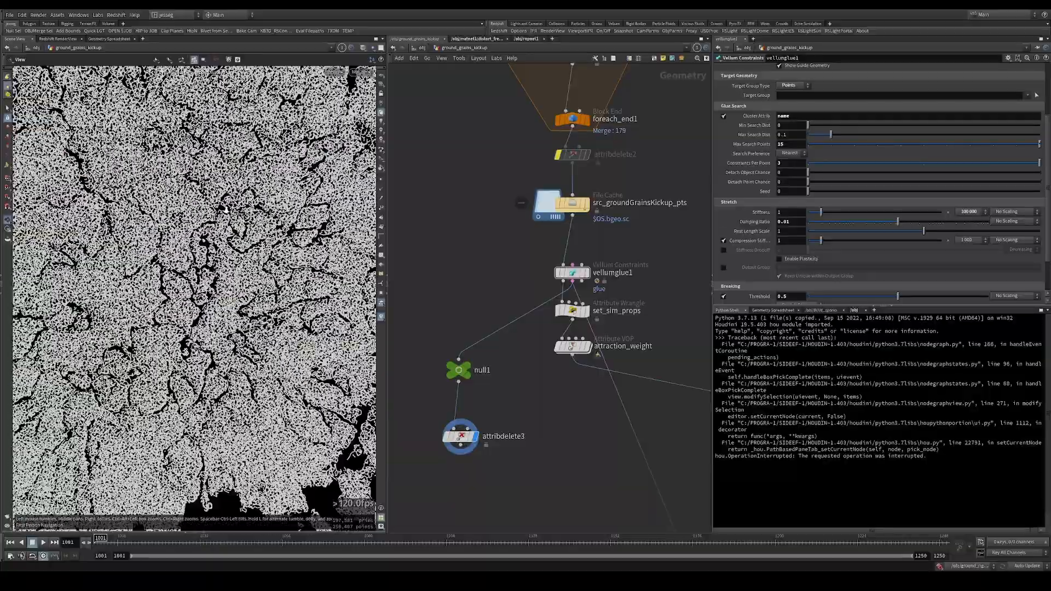
# Display vellumglue1 and examine the glue constraints over the grains from close up and from farther away.
pyautogui.click(587, 272)
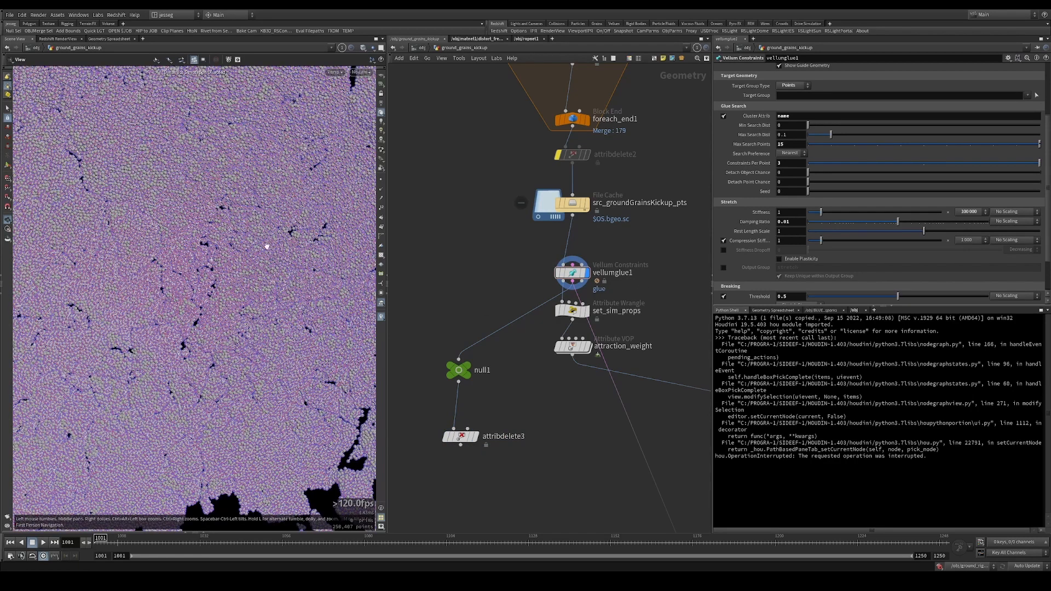
pyautogui.moveTo(269, 268); pyautogui.dragTo(214, 274)
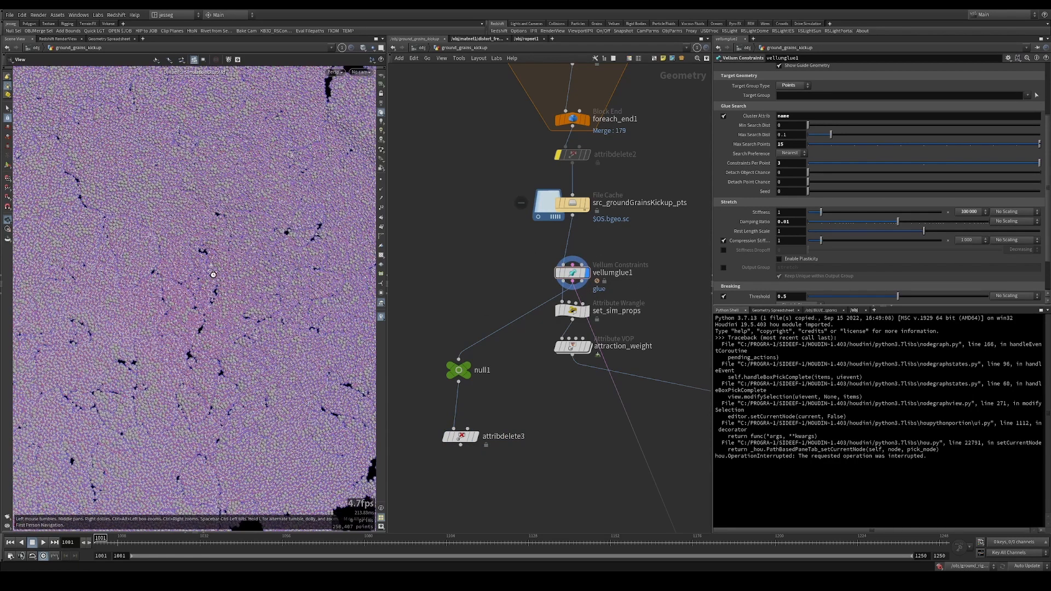
pyautogui.scroll(4, 214, 275)
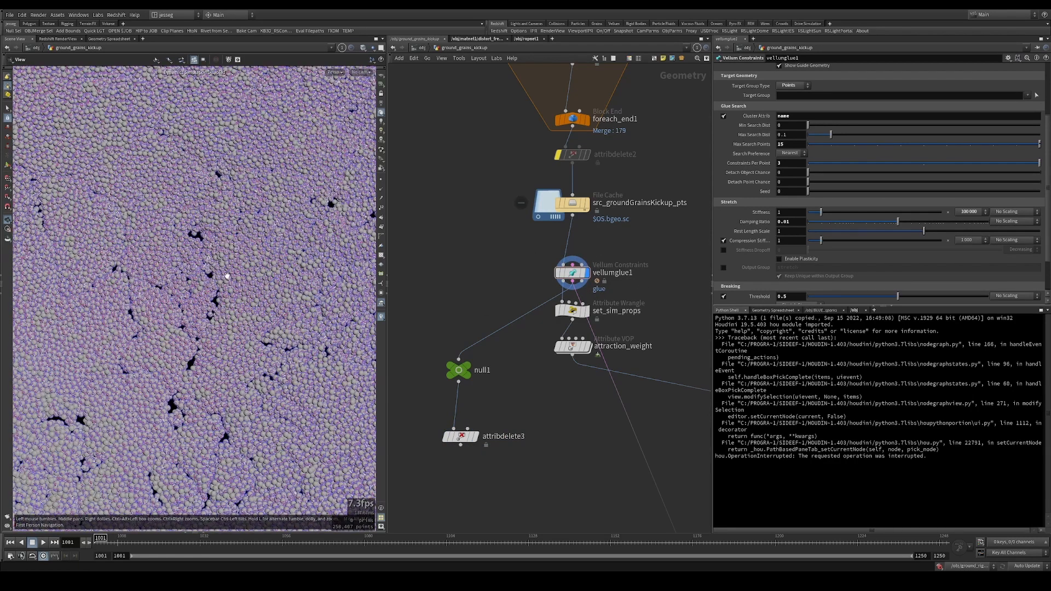
pyautogui.scroll(-8, 223, 263)
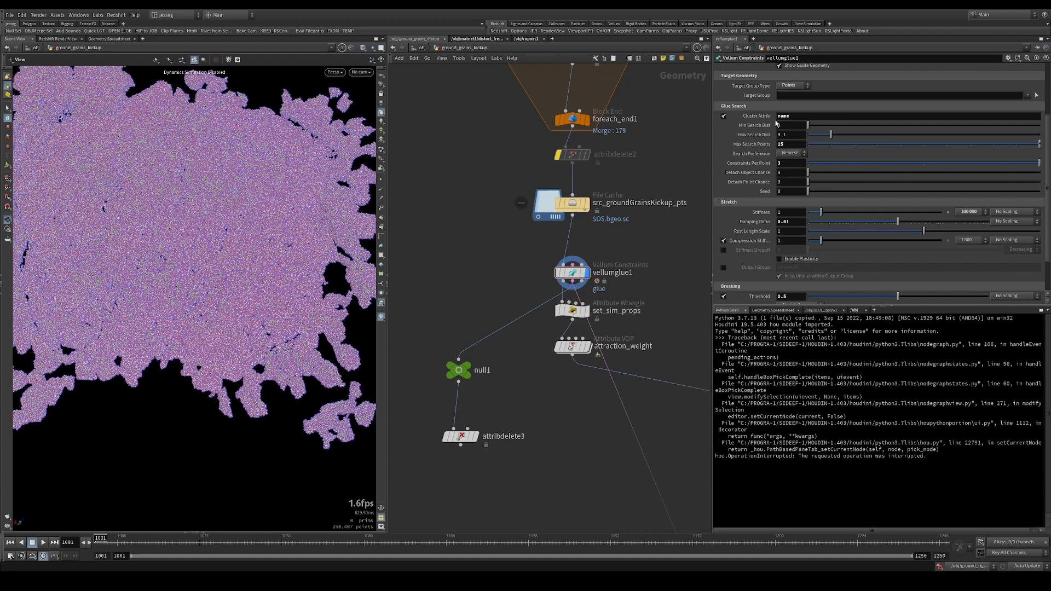
# Examine vellumglue1's Cluster Attribute and its search, stretch and breaking settings against the constrained grains.
pyautogui.click(792, 116)
pyautogui.click(805, 116)
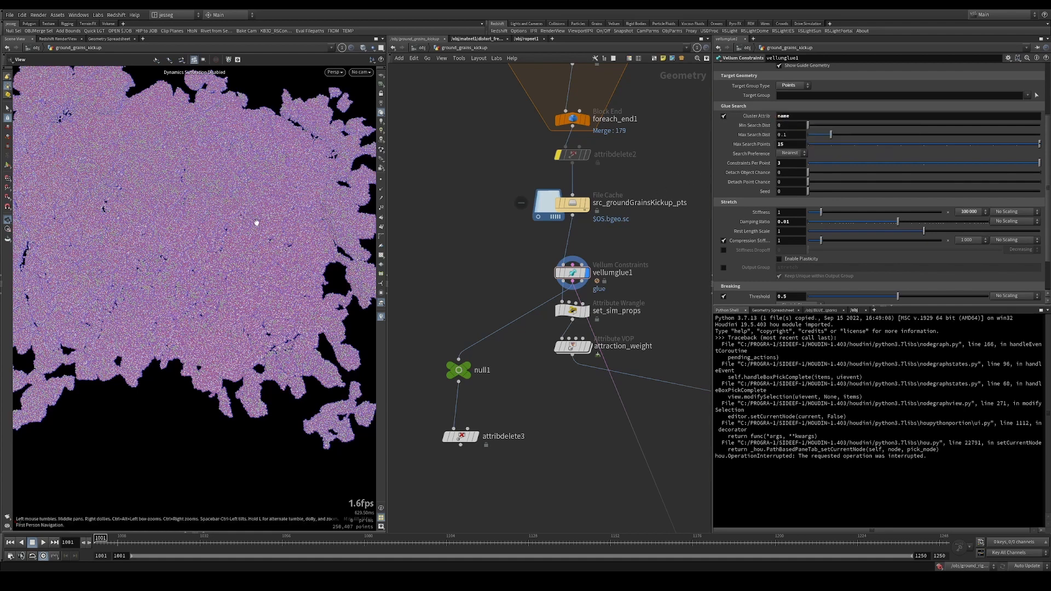
pyautogui.scroll(4, 253, 234)
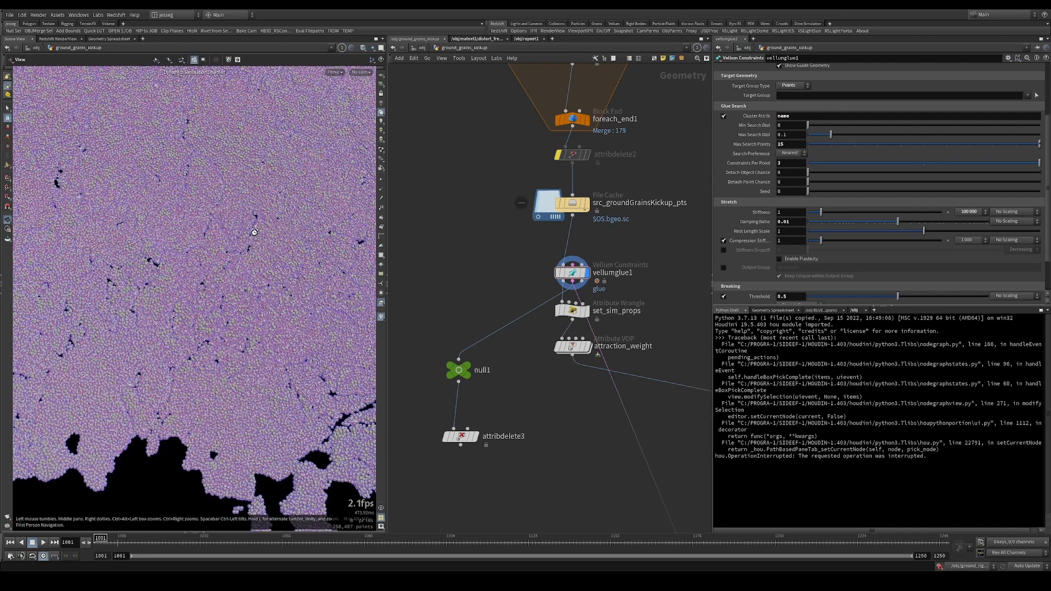
pyautogui.moveTo(635, 284); pyautogui.dragTo(575, 244, button='middle')
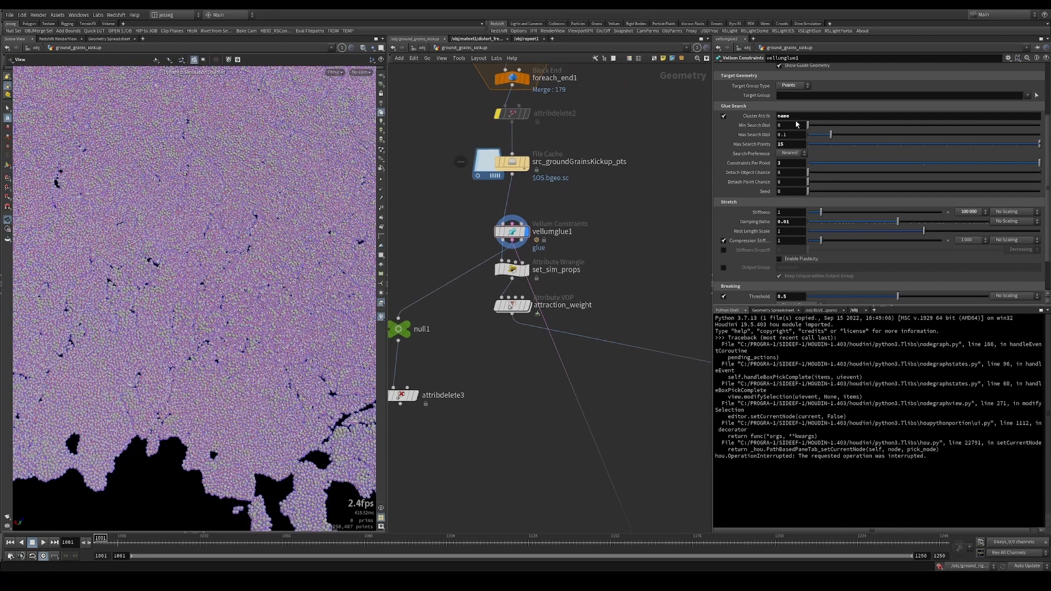
pyautogui.scroll(-3, 775, 234)
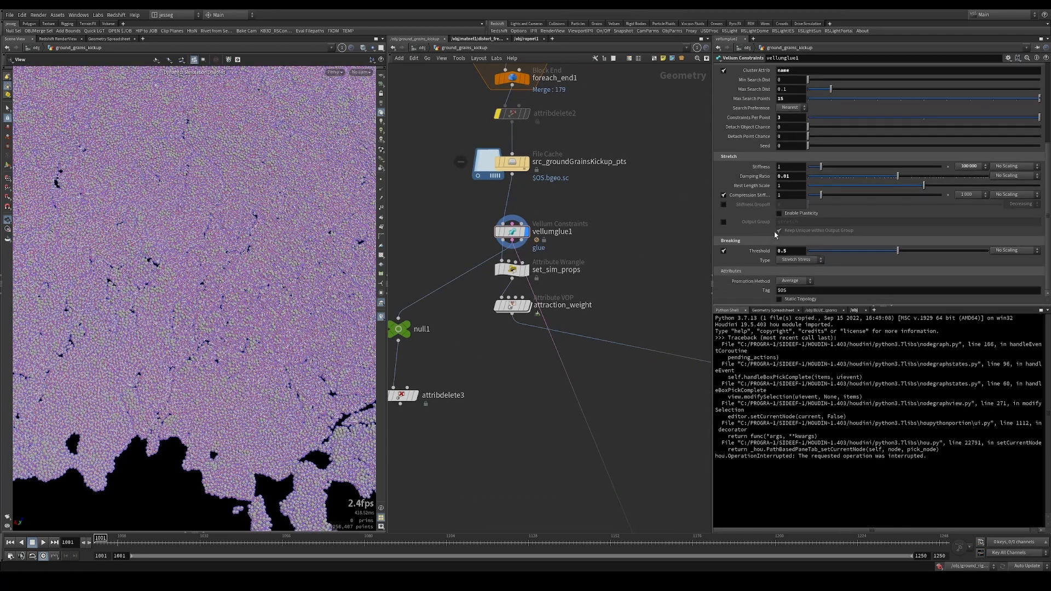
pyautogui.scroll(1, 775, 236)
# Display set_sim_props and examine its grains and the pintoanimation, stopped and friction lines of its VEX code.
pyautogui.moveTo(603, 260); pyautogui.dragTo(462, 281)
pyautogui.press('r')
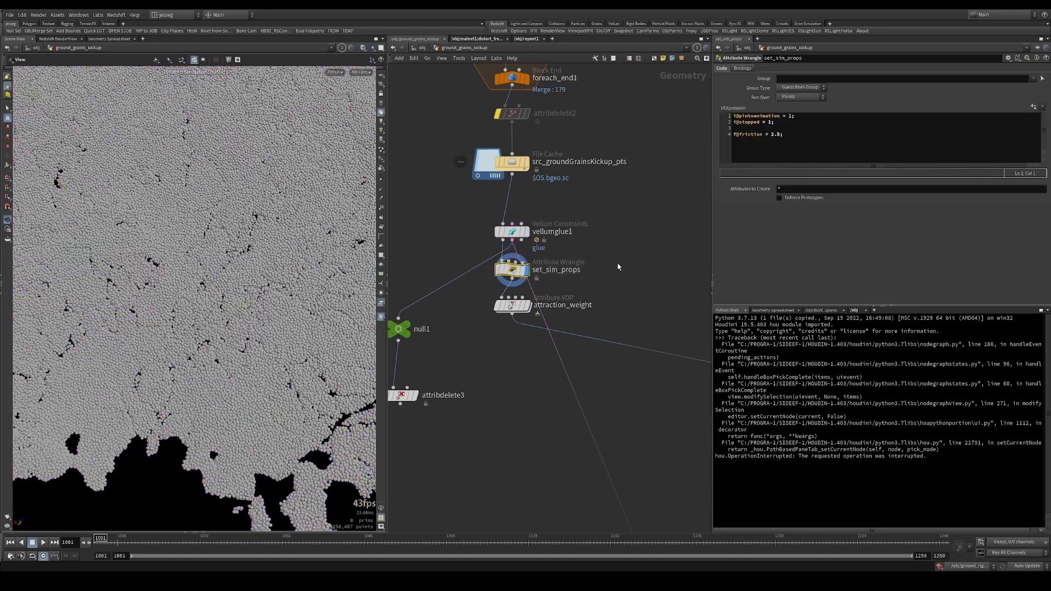
pyautogui.keyDown('alt'); pyautogui.moveTo(263, 191); pyautogui.dragTo(191, 240, button='right'); pyautogui.keyUp('alt')
pyautogui.keyDown('alt'); pyautogui.moveTo(192, 241); pyautogui.dragTo(253, 239); pyautogui.keyUp('alt')
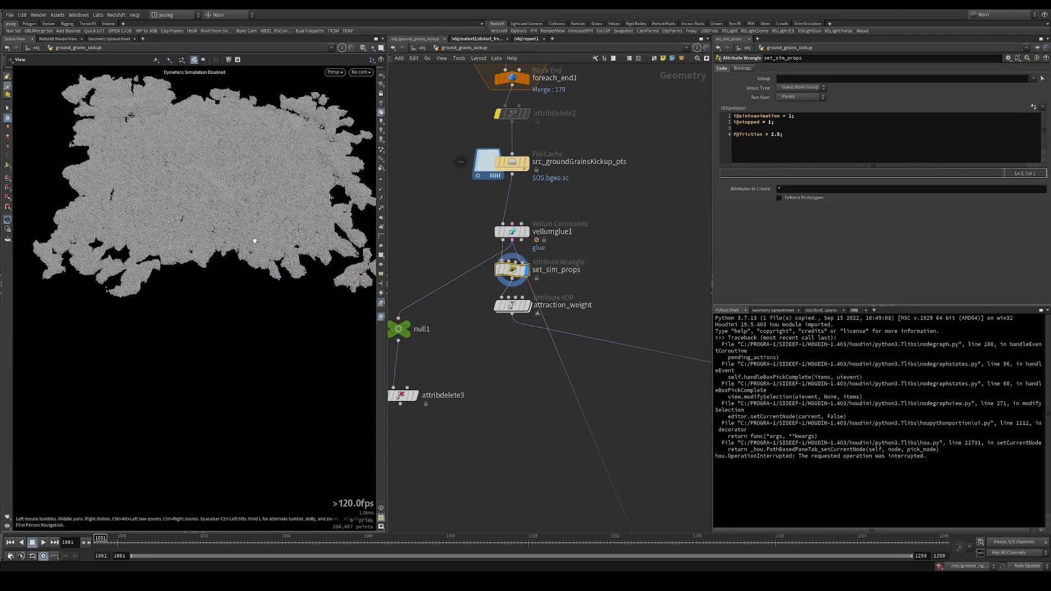
pyautogui.keyDown('alt'); pyautogui.moveTo(253, 239); pyautogui.dragTo(326, 152, button='right'); pyautogui.keyUp('alt')
pyautogui.moveTo(477, 281); pyautogui.dragTo(455, 275, button='middle')
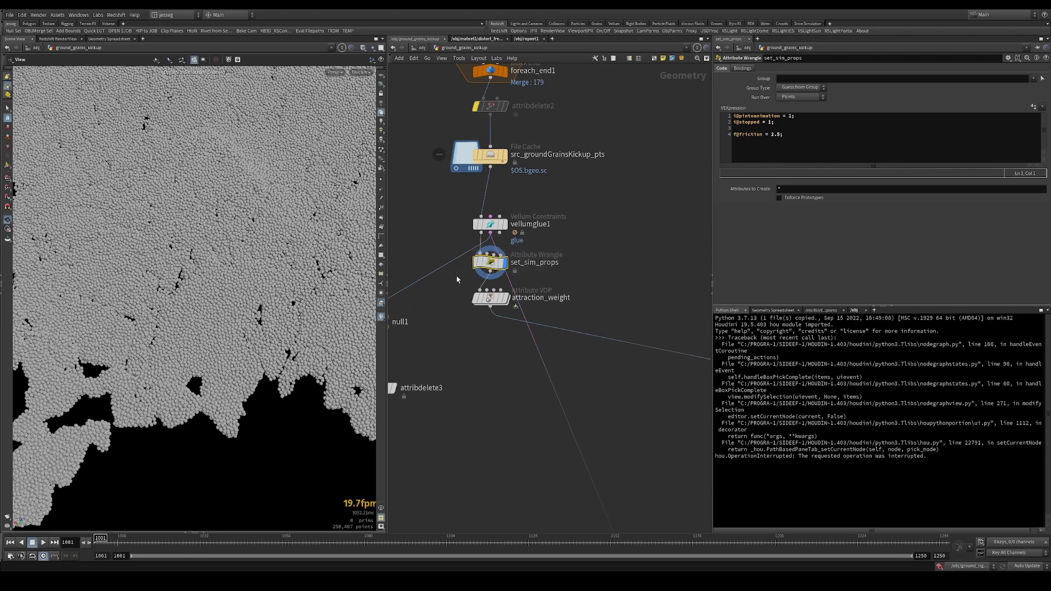
pyautogui.moveTo(783, 122); pyautogui.dragTo(720, 116)
pyautogui.click(780, 129)
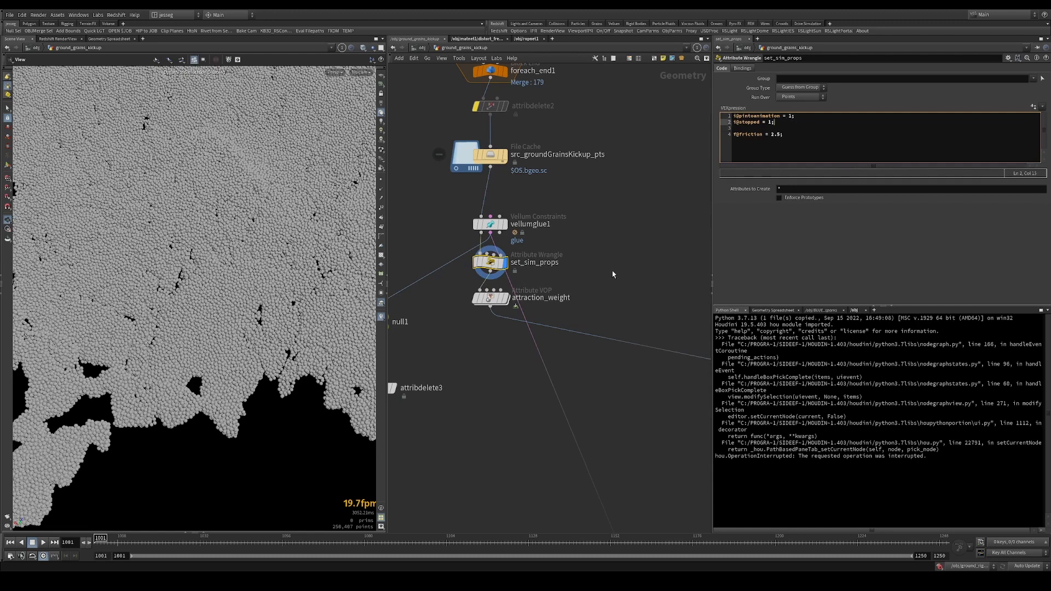
# Look inside the attraction_weight VOP network, return to ground_grains_kickup and display attraction_weight over the whole grain area.
pyautogui.click(490, 297)
pyautogui.doubleClick(490, 297)
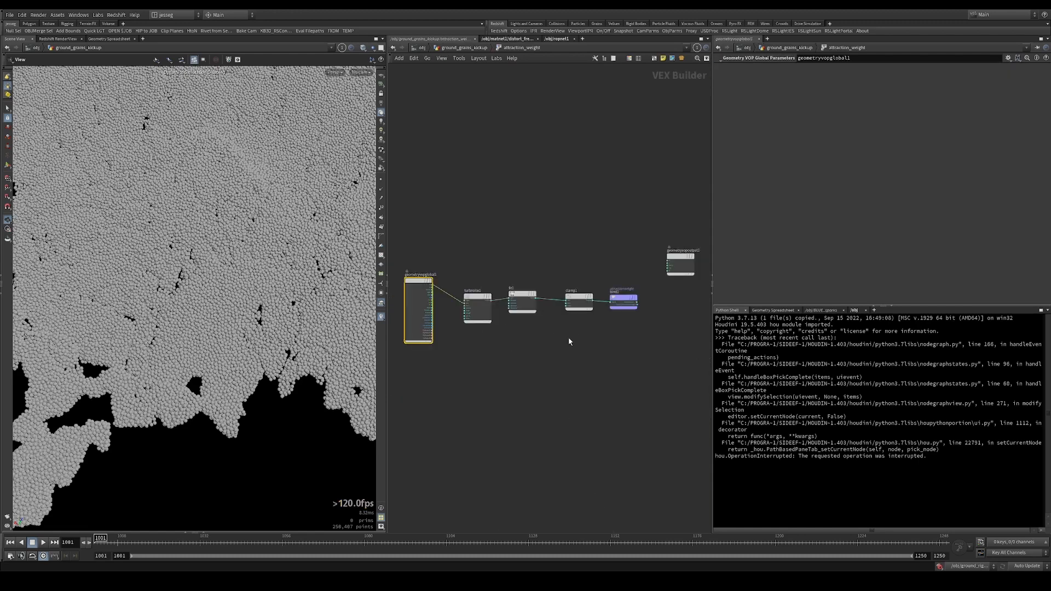
pyautogui.click(472, 47)
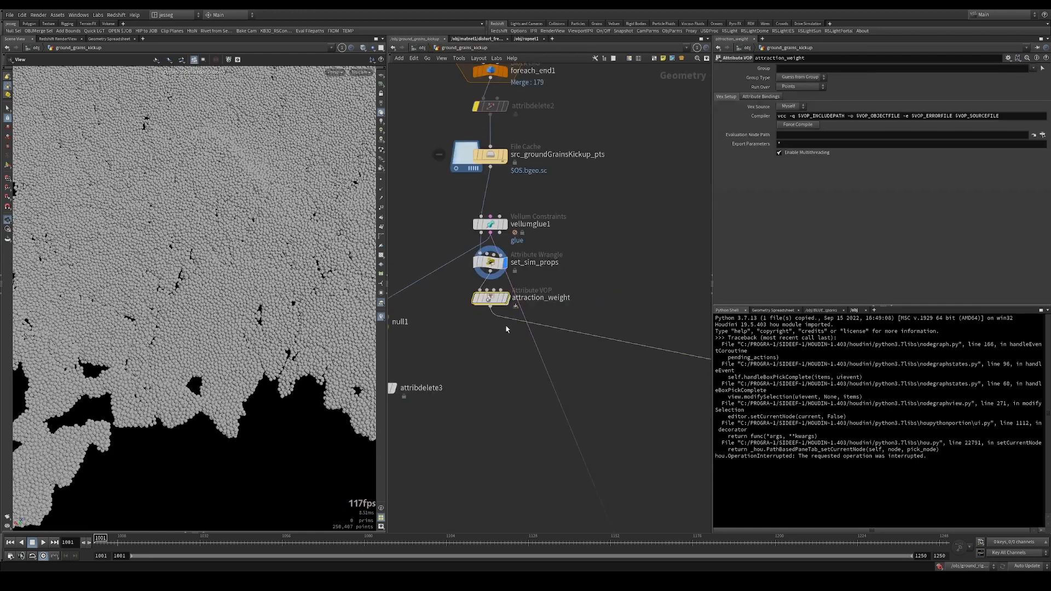
pyautogui.click(507, 297)
pyautogui.moveTo(510, 307); pyautogui.dragTo(537, 282, button='middle')
pyautogui.scroll(-6, 208, 186)
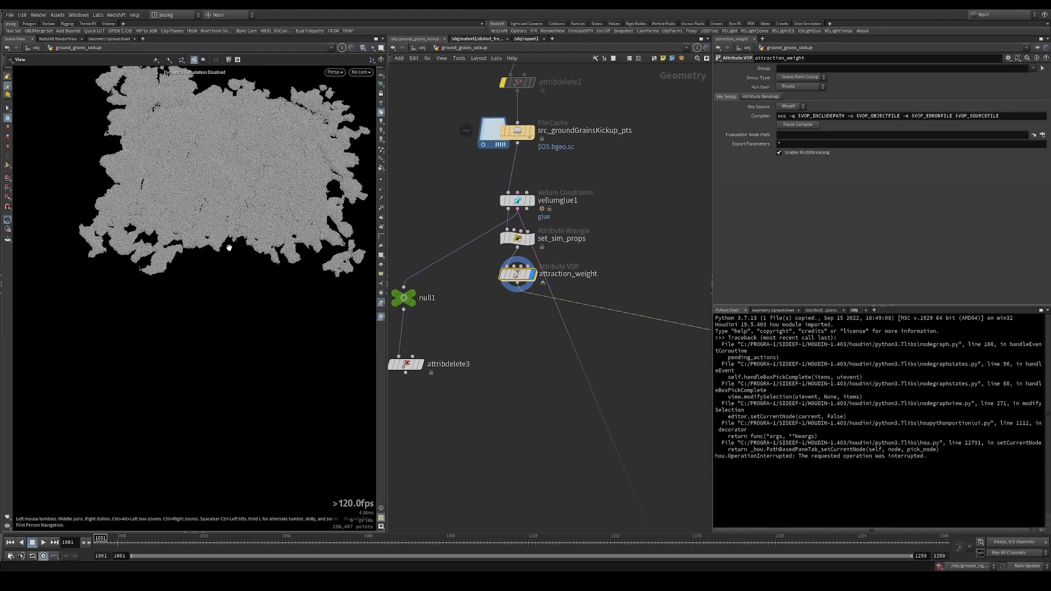
# Inside attraction_weight, connect bind1's attractionweight output to the Cd input of the geometry output node and view the coloured grains.
pyautogui.doubleClick(519, 276)
pyautogui.scroll(3, 657, 299)
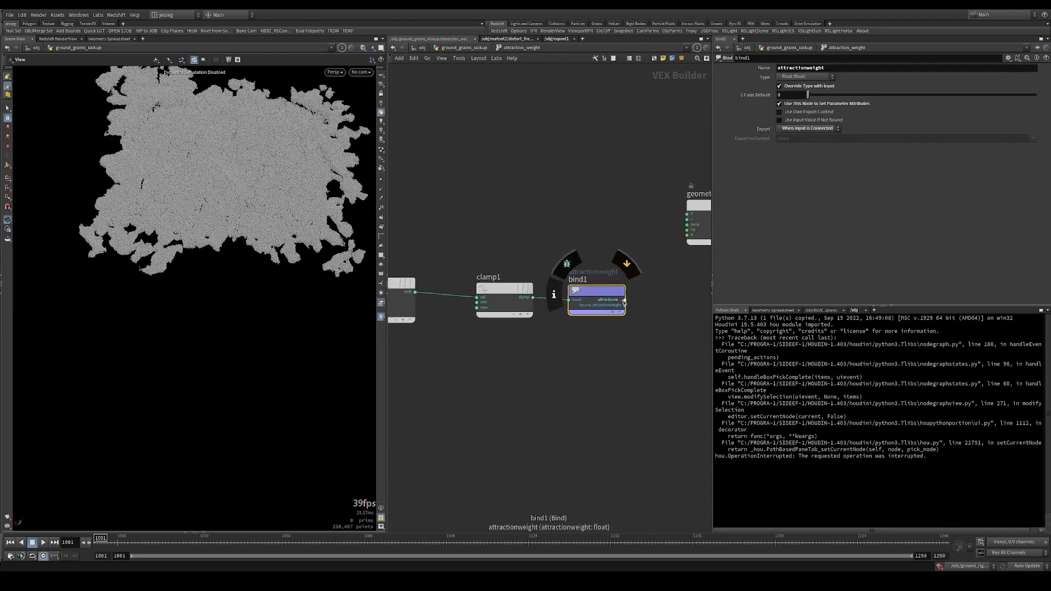
pyautogui.click(625, 300)
pyautogui.click(687, 230)
pyautogui.moveTo(197, 148)
pyautogui.mouseDown()
pyautogui.moveTo(232, 264)
pyautogui.moveTo(227, 242)
pyautogui.mouseUp()
pyautogui.scroll(1, 227, 242)
pyautogui.moveTo(553, 224); pyautogui.dragTo(610, 206, button='middle')
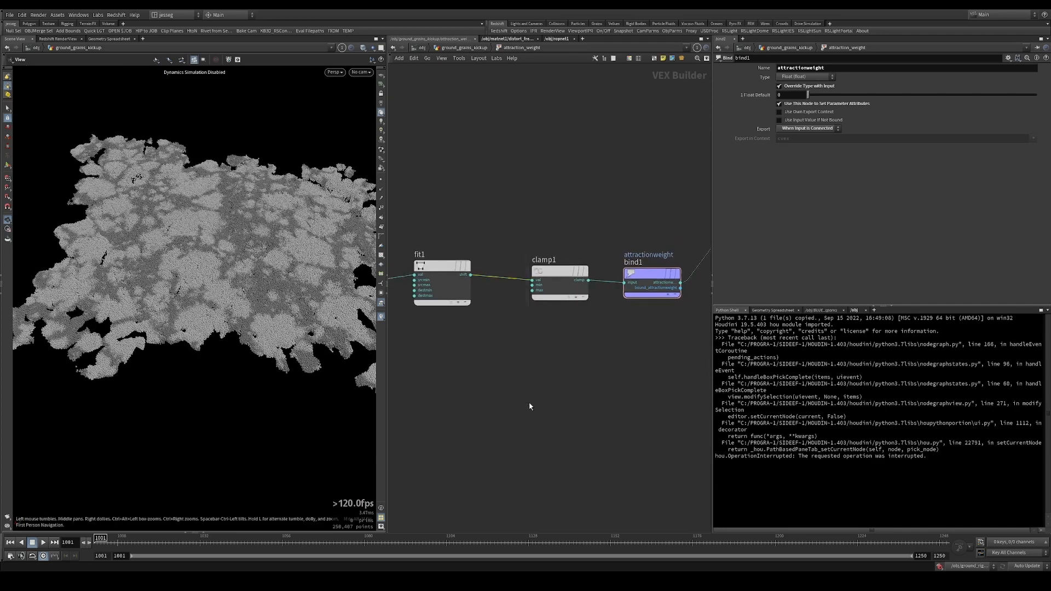
# Examine the Min and Max values of clamp1, and return to the ground_grains_kickup network.
pyautogui.moveTo(553, 233); pyautogui.dragTo(568, 197, button='middle')
pyautogui.click(575, 241)
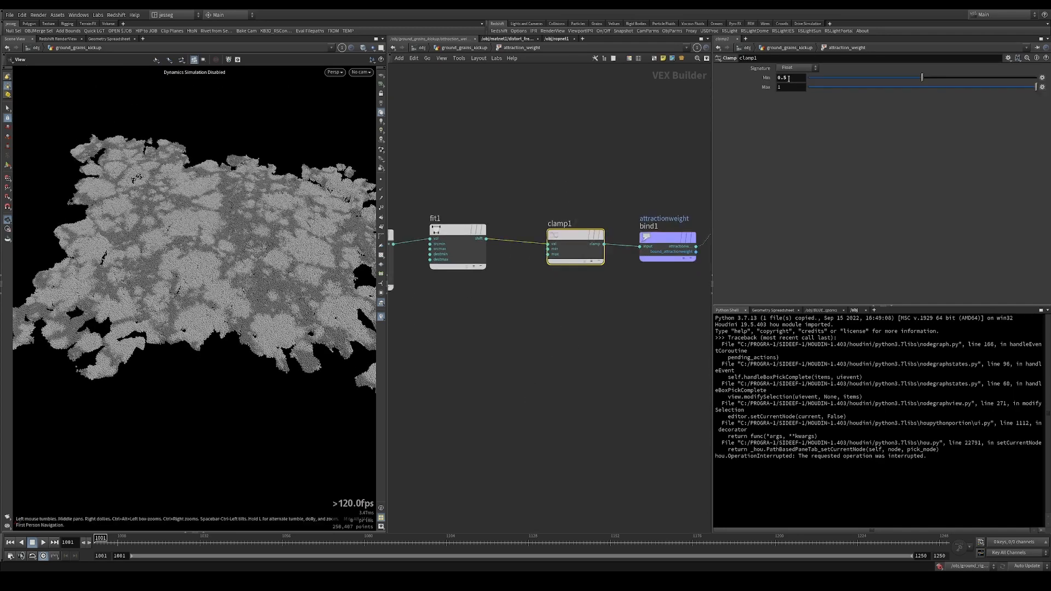
pyautogui.press('u')
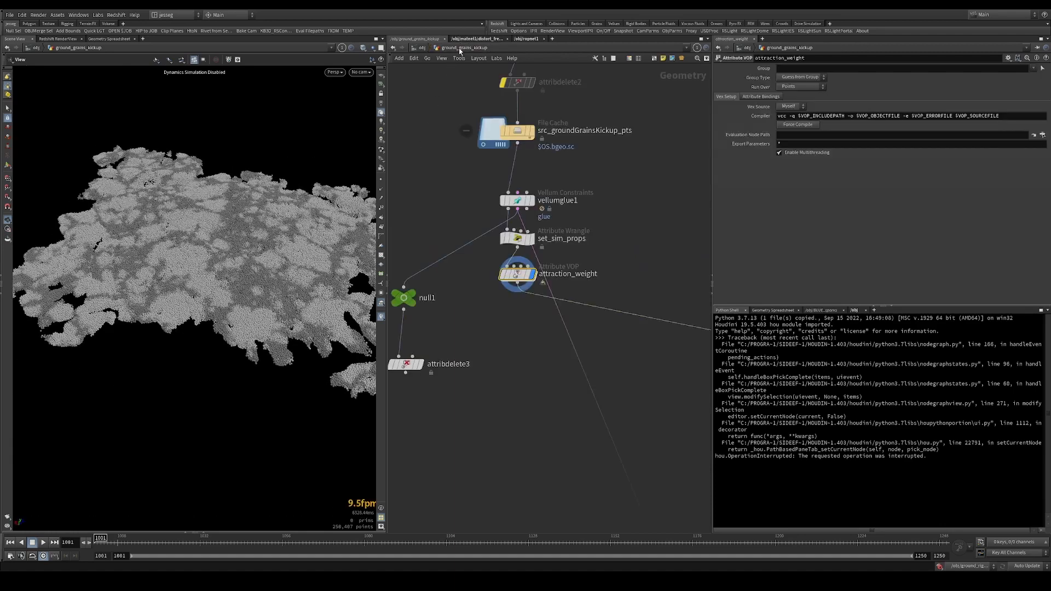
# Inspect attraction_weight's node info for its point attributes and view where its output feeds the transform branch.
pyautogui.moveTo(655, 287); pyautogui.dragTo(477, 269, button='middle')
pyautogui.scroll(-3, 540, 280)
pyautogui.moveTo(542, 279); pyautogui.dragTo(533, 314, button='middle')
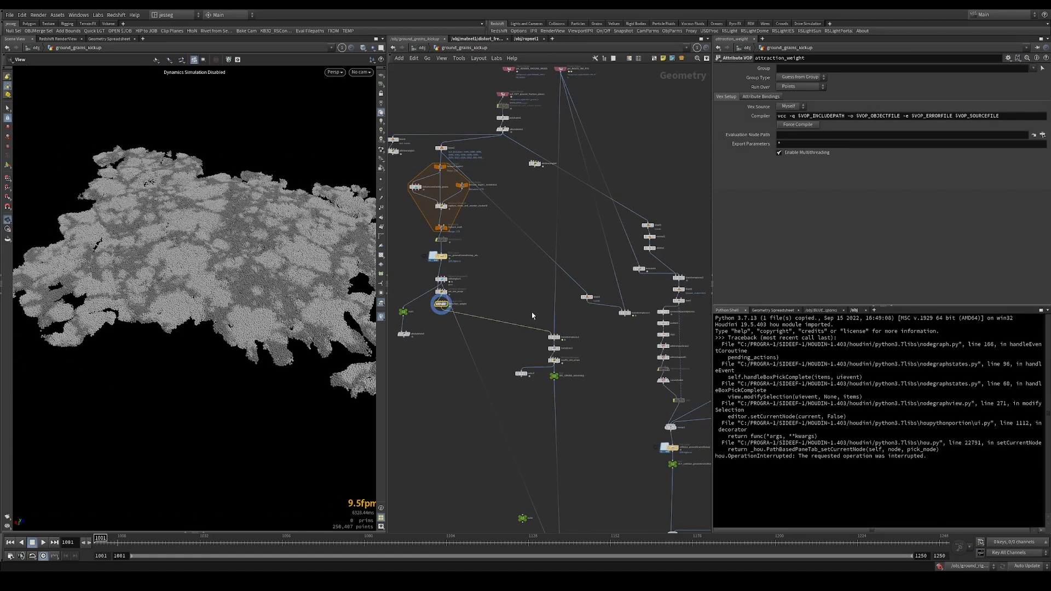
pyautogui.scroll(2, 532, 314)
pyautogui.middleClick(404, 300)
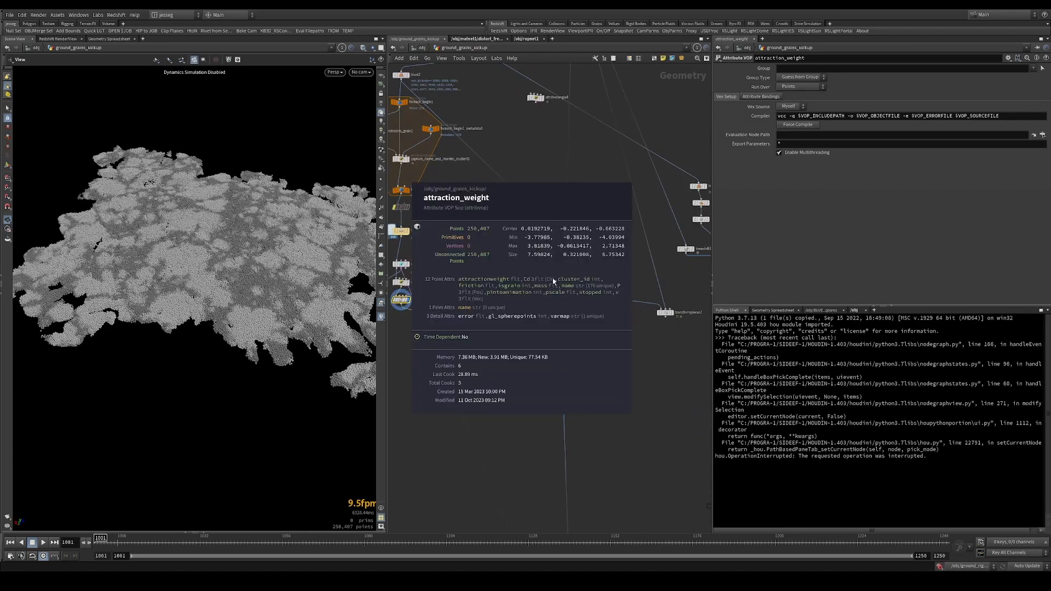
pyautogui.moveTo(568, 289); pyautogui.dragTo(567, 296, button='middle')
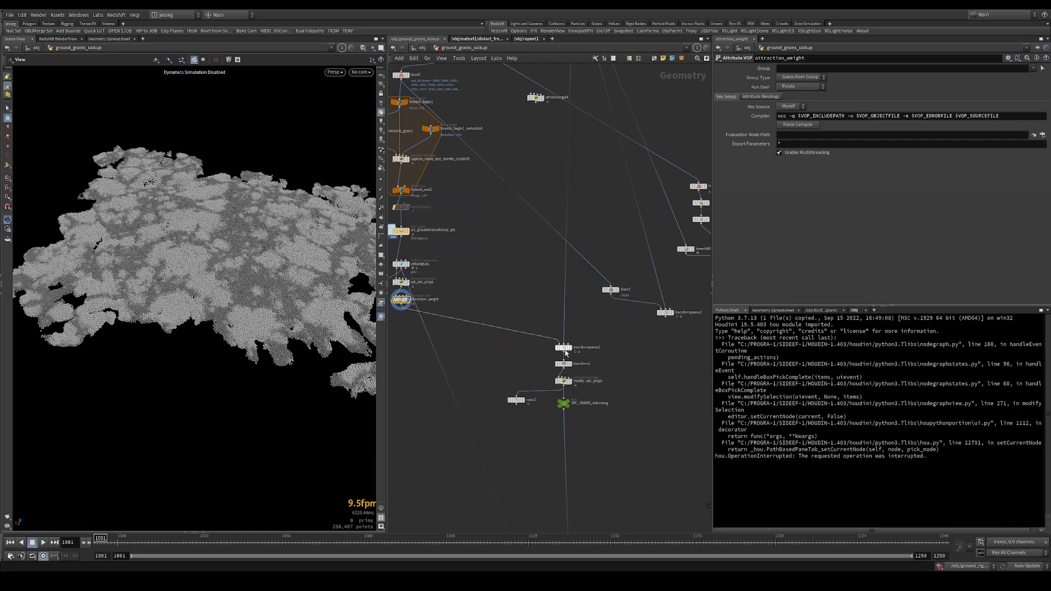
pyautogui.scroll(3, 567, 353)
pyautogui.moveTo(477, 323); pyautogui.dragTo(665, 342, button='middle')
pyautogui.middleClick(412, 277)
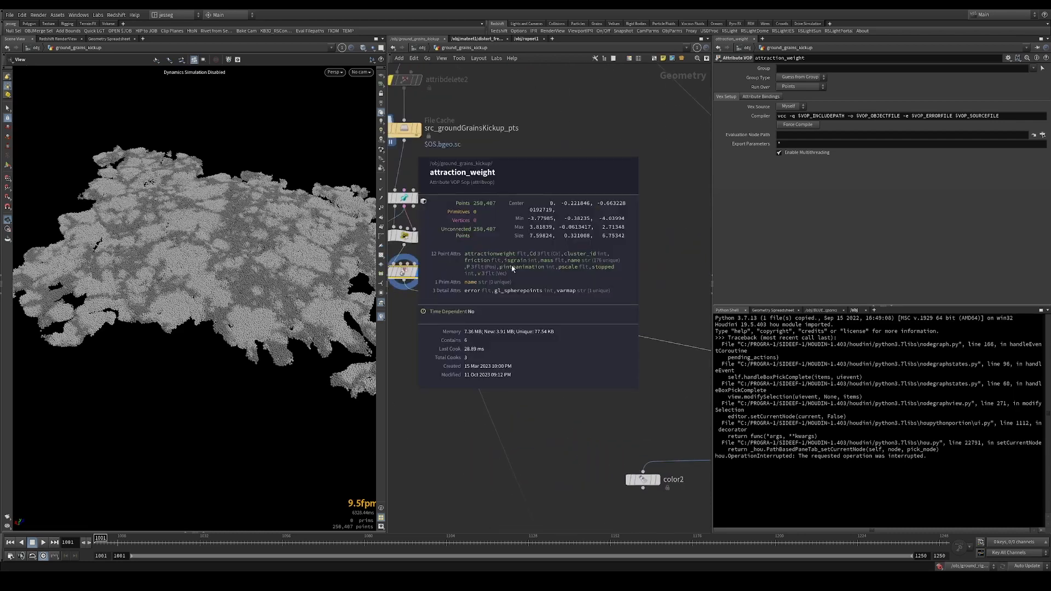
# Display get_RIGIDS_SIM_PTS and scrub the timeline to frame 1095 to view the rigid simulation points moving.
pyautogui.scroll(-3, 569, 275)
pyautogui.moveTo(569, 276); pyautogui.dragTo(487, 274, button='middle')
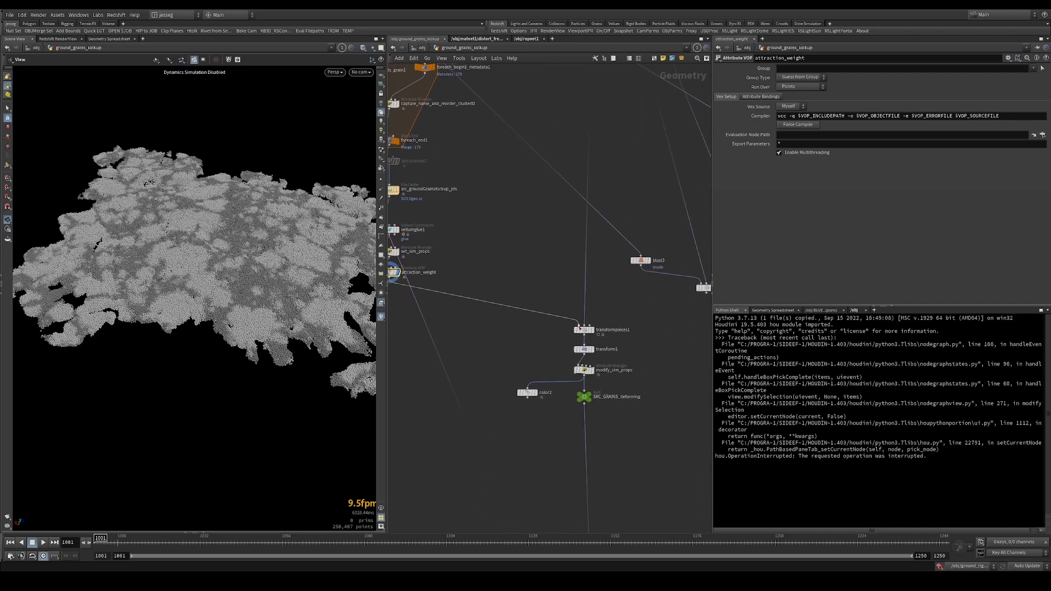
pyautogui.moveTo(600, 309); pyautogui.dragTo(572, 424, button='middle')
pyautogui.moveTo(565, 251); pyautogui.dragTo(516, 518, button='middle')
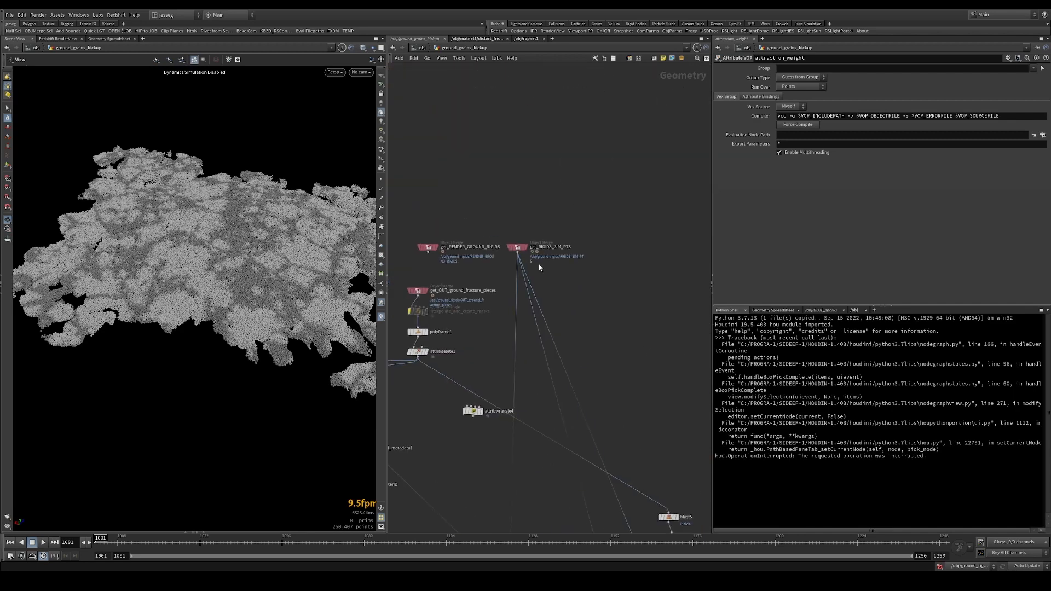
pyautogui.click(526, 248)
pyautogui.moveTo(549, 226); pyautogui.dragTo(489, 273)
pyautogui.moveTo(530, 343); pyautogui.dragTo(565, 167, button='middle')
pyautogui.scroll(-2, 565, 166)
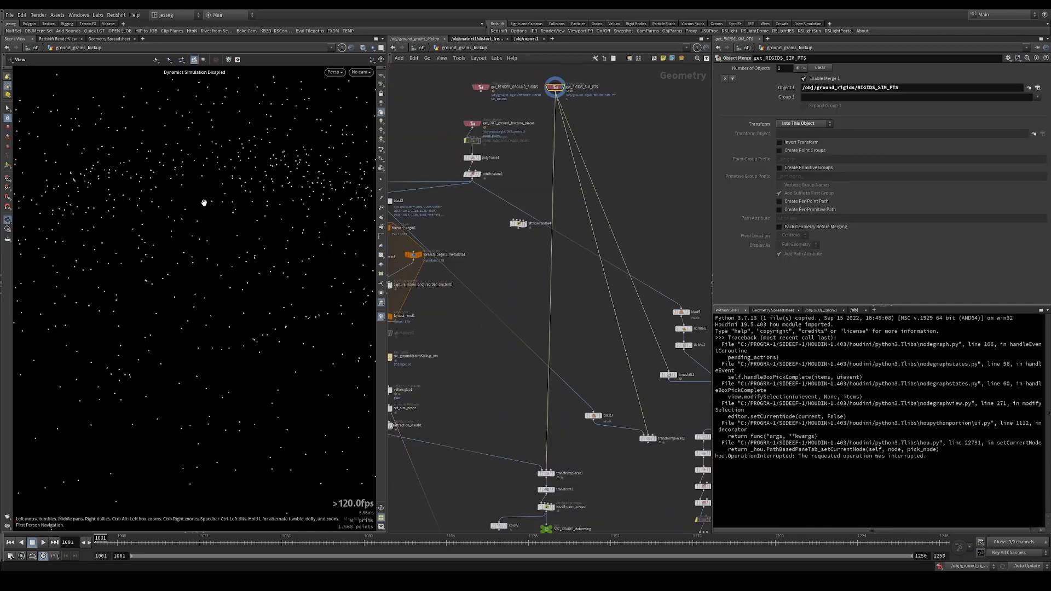
pyautogui.moveTo(204, 201); pyautogui.dragTo(154, 244, button='right')
pyautogui.moveTo(154, 244); pyautogui.dragTo(159, 199)
pyautogui.moveTo(304, 539); pyautogui.dragTo(416, 528)
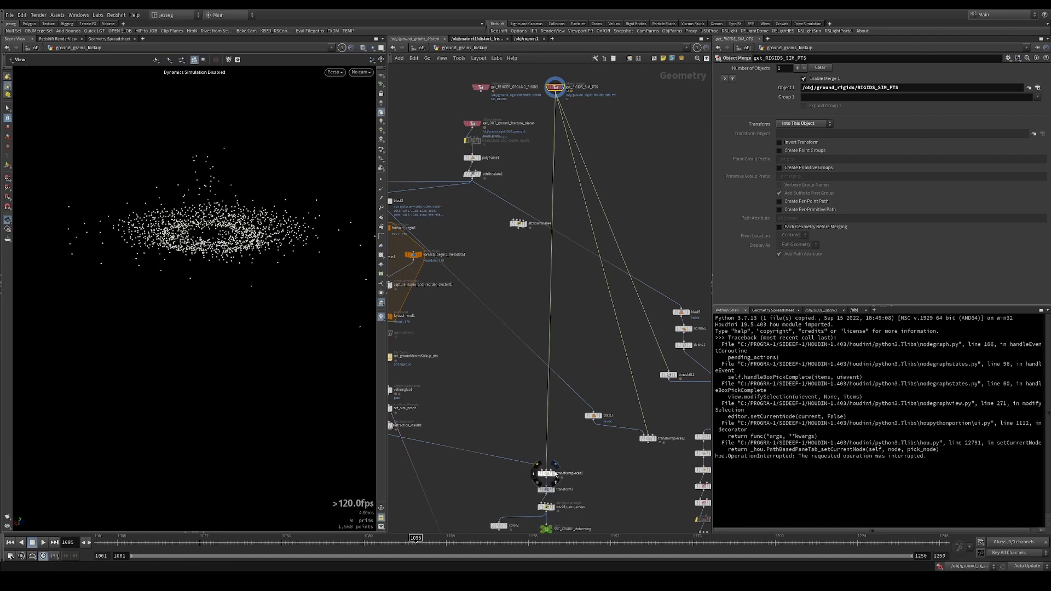
# Display transformpieces1, template transformpieces2 over it, and scrub to frame 1041 to compare the moving grains with the fractured pieces.
pyautogui.click(556, 480)
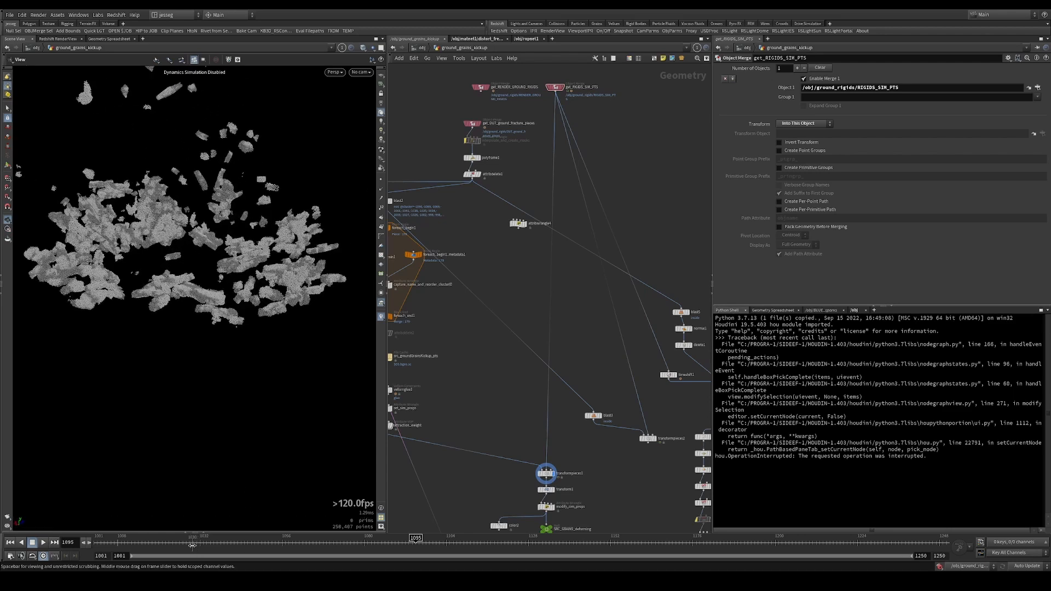
pyautogui.moveTo(227, 541); pyautogui.dragTo(351, 547)
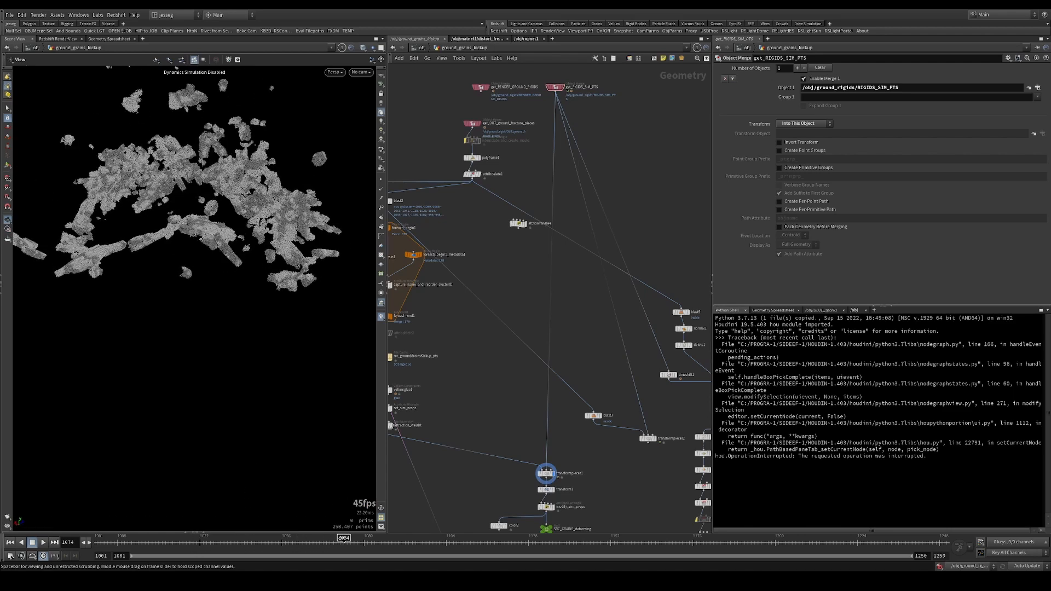
pyautogui.click(657, 432)
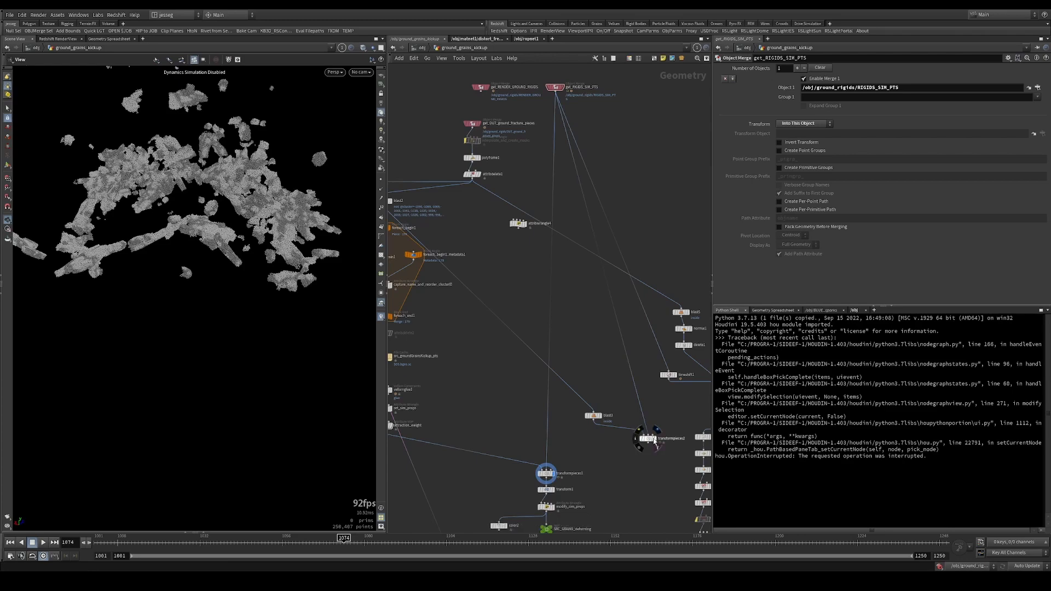
pyautogui.moveTo(257, 192); pyautogui.dragTo(277, 216)
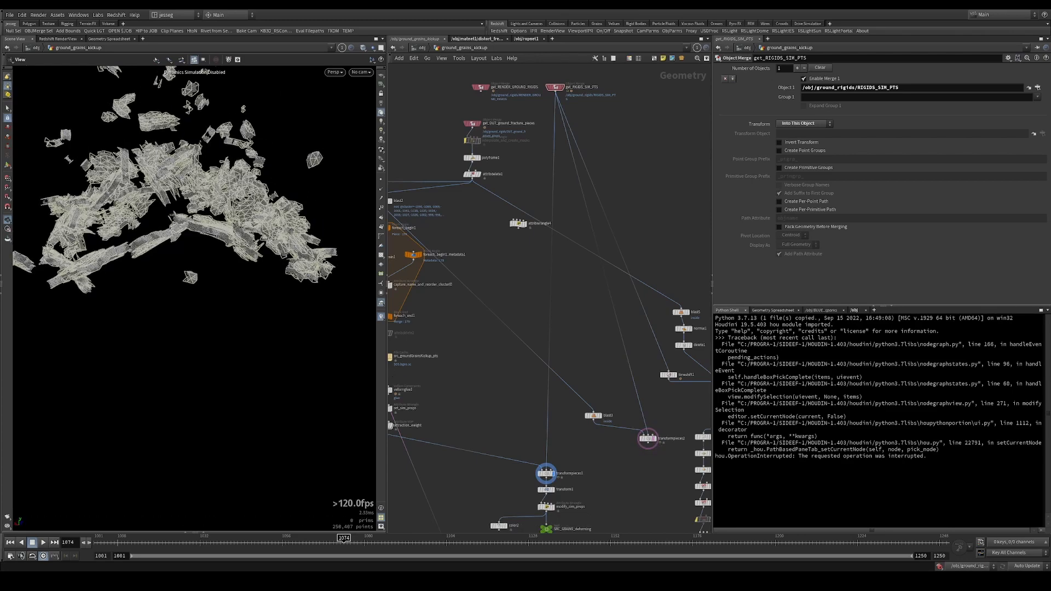
pyautogui.moveTo(301, 541); pyautogui.dragTo(231, 526)
# Display transform1 and examine its translate settings and the grains up close against the templated ground pieces.
pyautogui.moveTo(574, 479); pyautogui.dragTo(575, 345, button='middle')
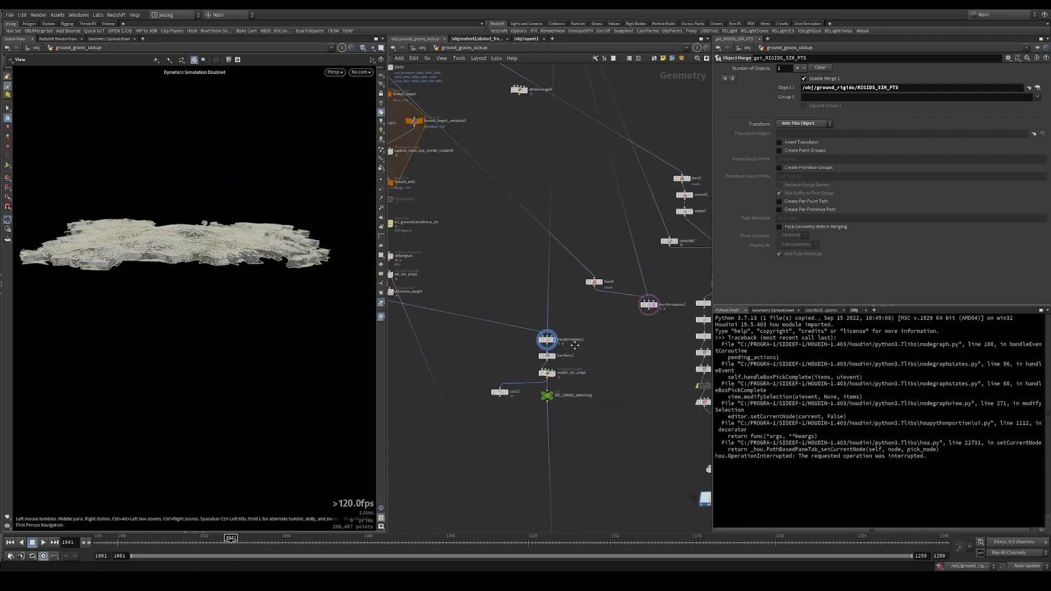
pyautogui.scroll(5, 575, 344)
pyautogui.click(532, 349)
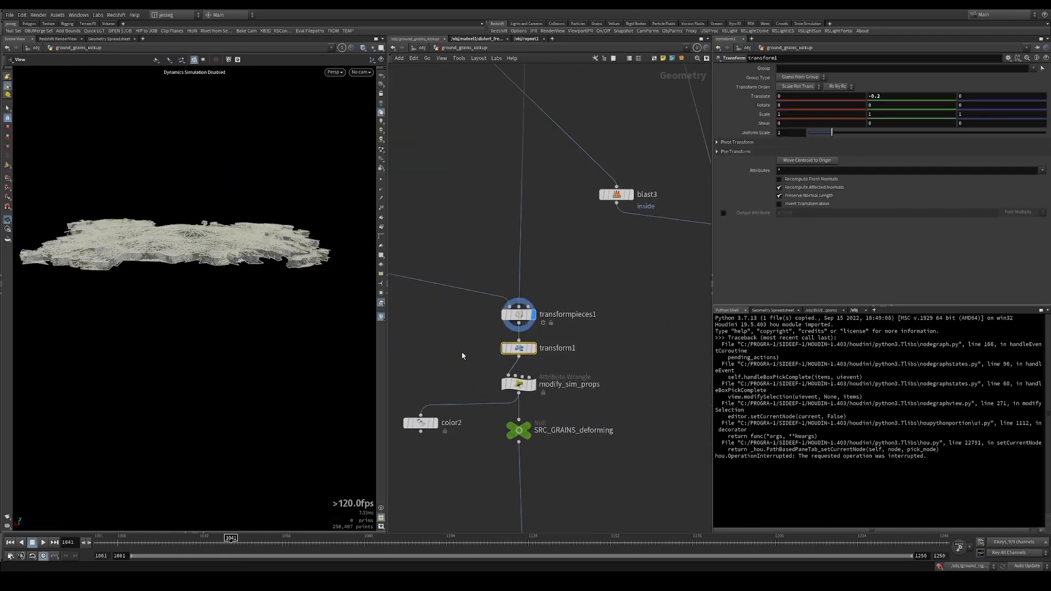
pyautogui.click(534, 350)
pyautogui.scroll(5, 192, 233)
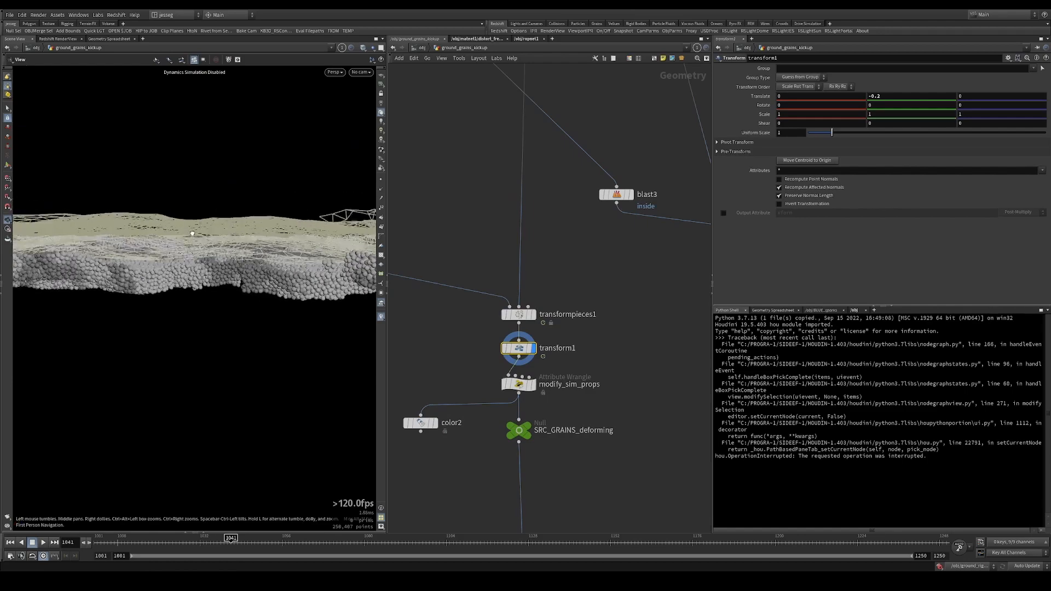
pyautogui.scroll(6, 192, 233)
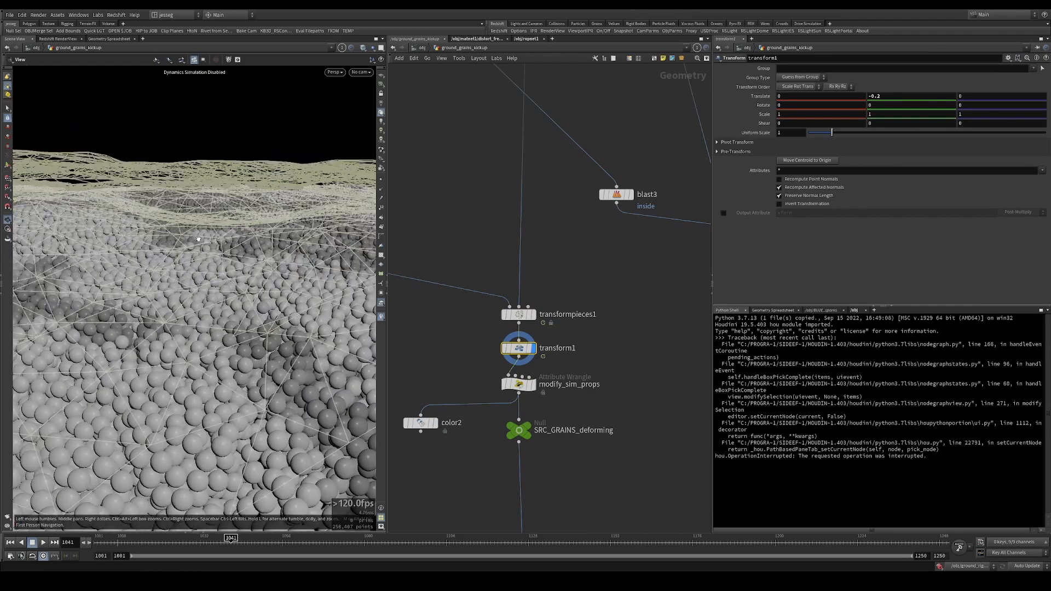
# View transform1's grains and the templated ground pieces from several angles, and check the neighbouring modify_sim_props and transform1 nodes.
pyautogui.scroll(-10, 198, 239)
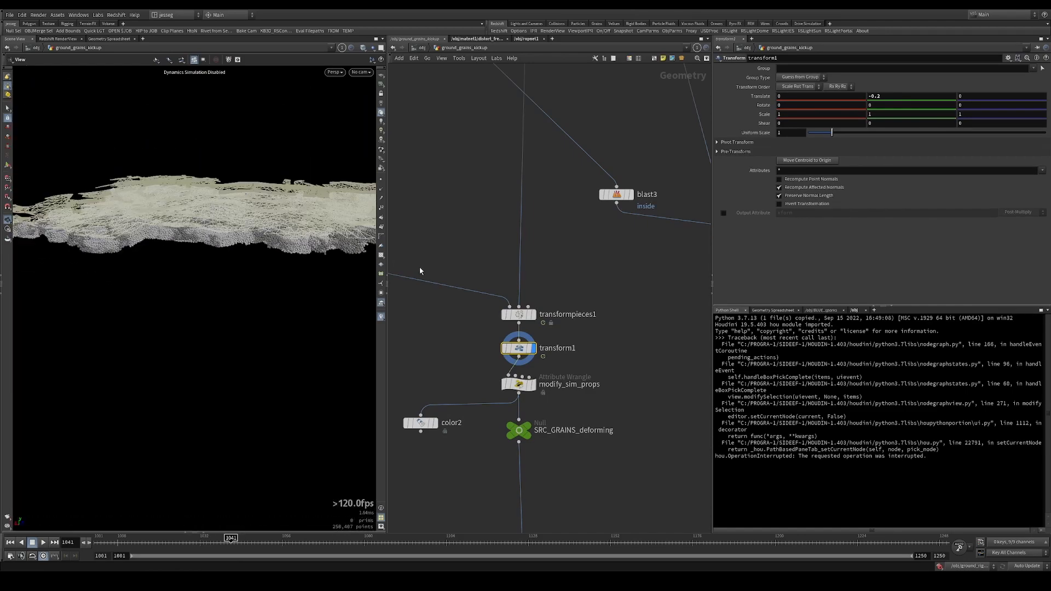
pyautogui.moveTo(300, 233); pyautogui.dragTo(297, 216)
pyautogui.moveTo(598, 351); pyautogui.dragTo(609, 297, button='middle')
pyautogui.moveTo(604, 307); pyautogui.dragTo(496, 337)
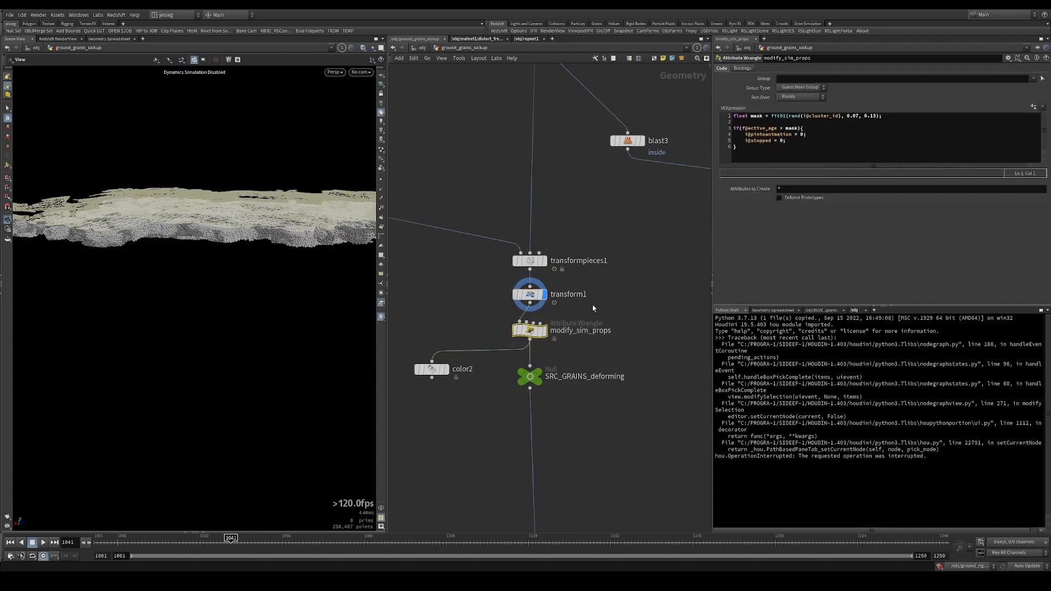
pyautogui.moveTo(601, 323); pyautogui.dragTo(478, 276)
pyautogui.scroll(2, 251, 213)
pyautogui.moveTo(250, 213); pyautogui.dragTo(254, 234)
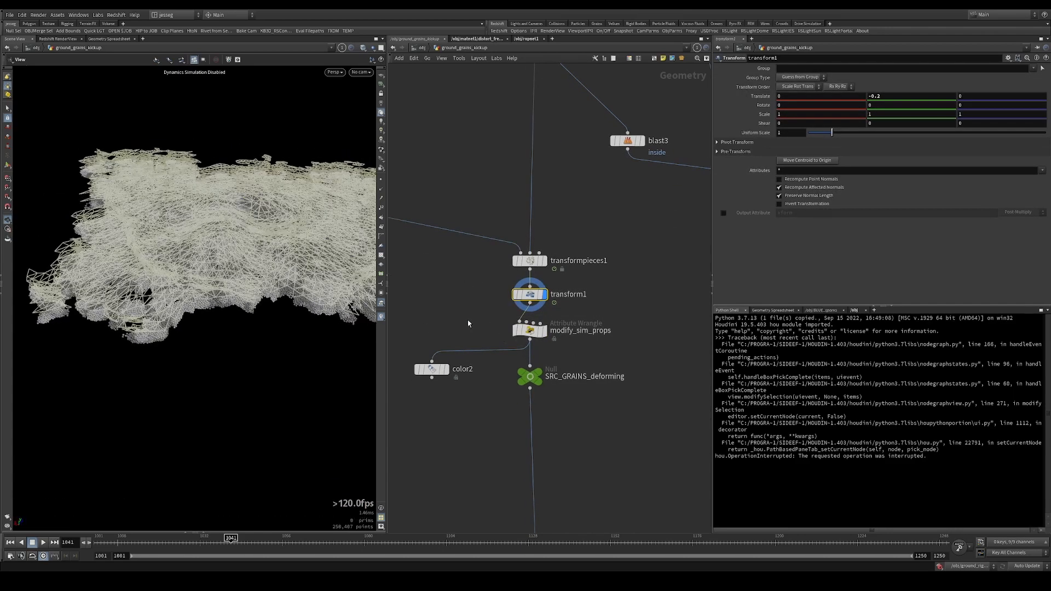
# Examine the modify_sim_props wrangle and highlight its lines that set pintoanimation and stopped to 0.
pyautogui.moveTo(446, 310); pyautogui.dragTo(593, 350)
pyautogui.scroll(-2, 596, 357)
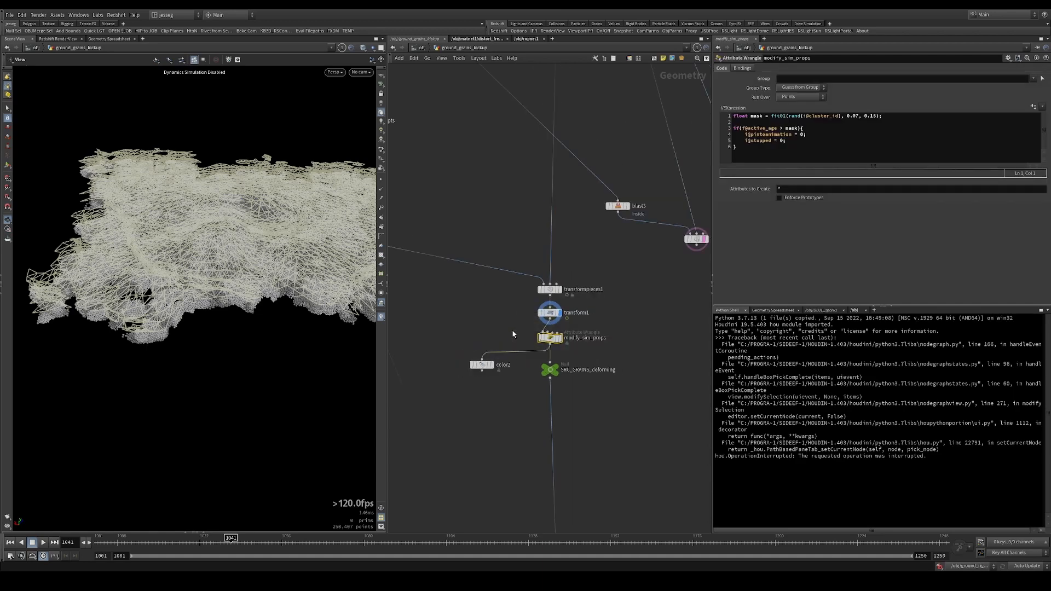
pyautogui.scroll(3, 597, 335)
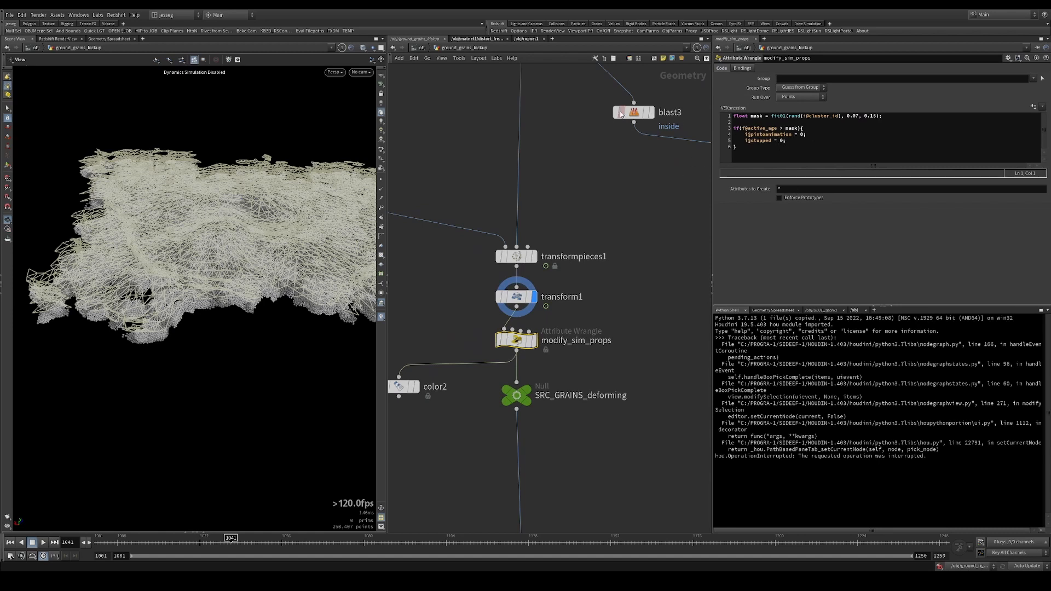
pyautogui.moveTo(596, 192); pyautogui.dragTo(581, 315, button='middle')
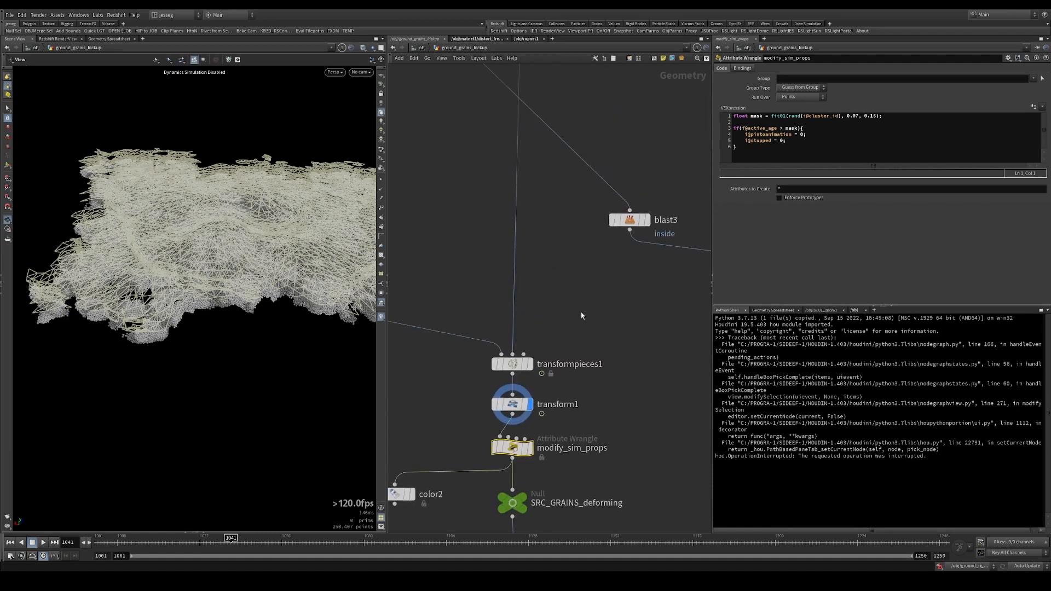
pyautogui.click(624, 367)
pyautogui.moveTo(792, 141); pyautogui.dragTo(742, 135)
pyautogui.moveTo(218, 228); pyautogui.dragTo(222, 175)
# Inspect the set_sim_props wrangle and highlight the line that sets stopped to 1.
pyautogui.moveTo(422, 257); pyautogui.dragTo(678, 310, button='middle')
pyautogui.scroll(-2, 657, 309)
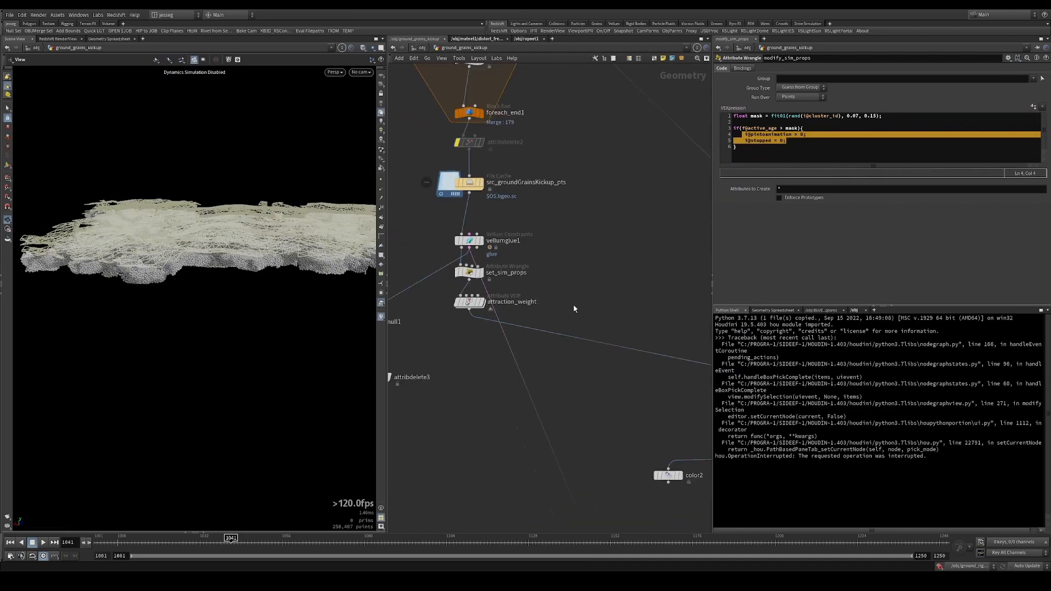
pyautogui.scroll(-2, 574, 304)
pyautogui.moveTo(563, 286)
pyautogui.mouseDown(button='middle')
pyautogui.moveTo(616, 295)
pyautogui.moveTo(559, 282)
pyautogui.mouseUp(button='middle')
pyautogui.moveTo(547, 283); pyautogui.dragTo(424, 265)
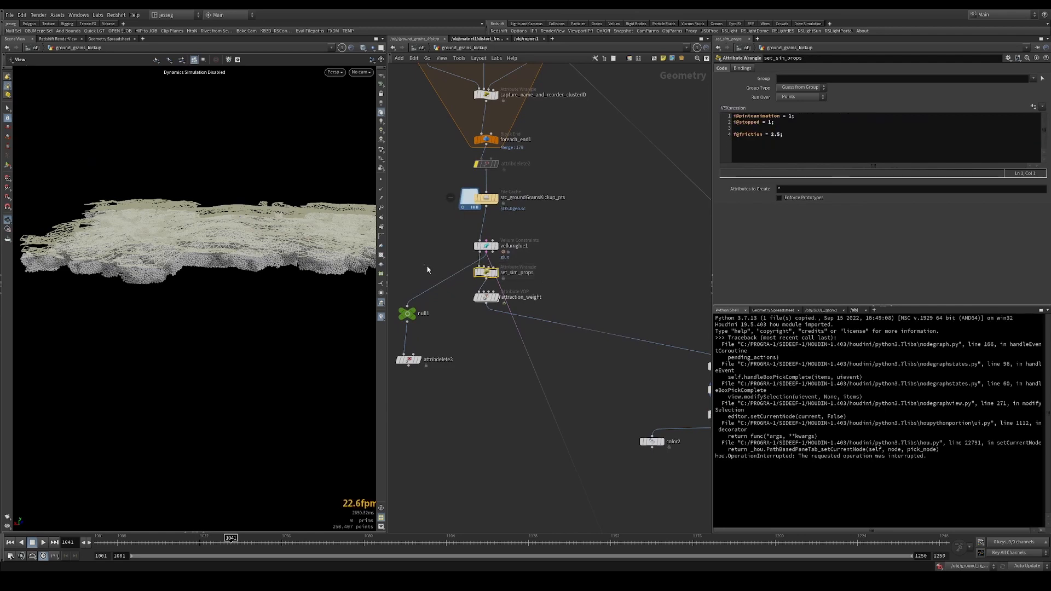
pyautogui.moveTo(782, 122); pyautogui.dragTo(729, 122)
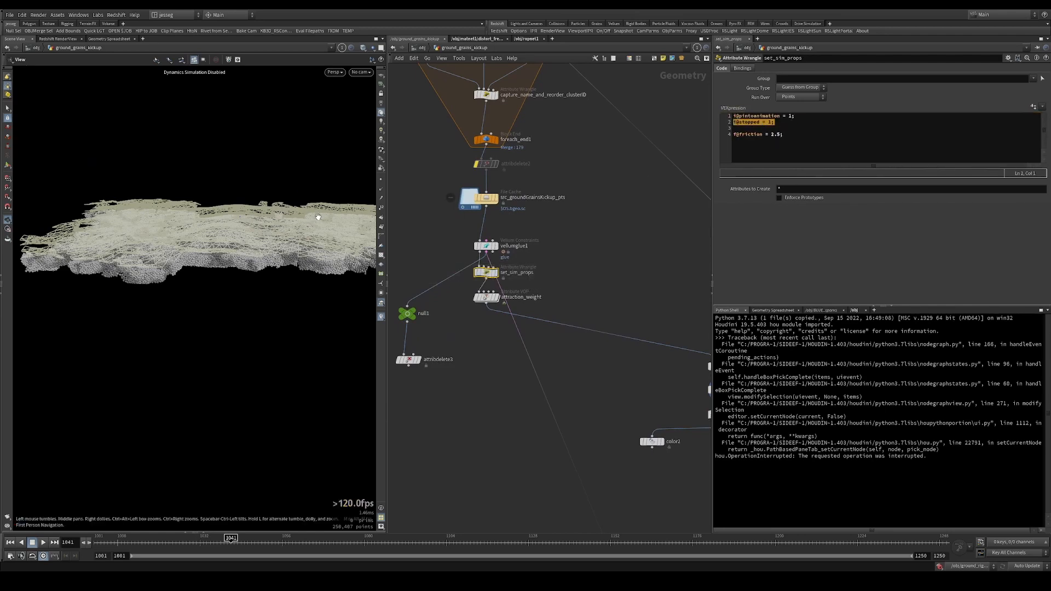
pyautogui.moveTo(318, 217); pyautogui.dragTo(271, 253)
# Highlight the pintoanimation line in set_sim_props and view how the branch continues to transformpieces1.
pyautogui.click(800, 118)
pyautogui.moveTo(801, 118); pyautogui.dragTo(778, 112)
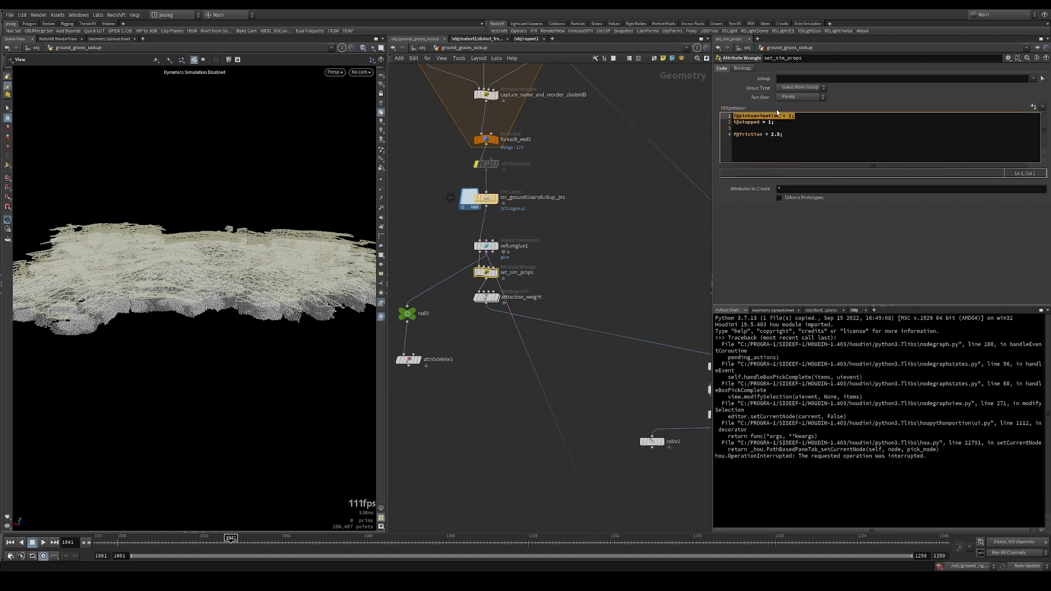
pyautogui.click(648, 287)
pyautogui.moveTo(648, 287); pyautogui.dragTo(561, 256, button='middle')
pyautogui.moveTo(797, 116); pyautogui.dragTo(687, 107)
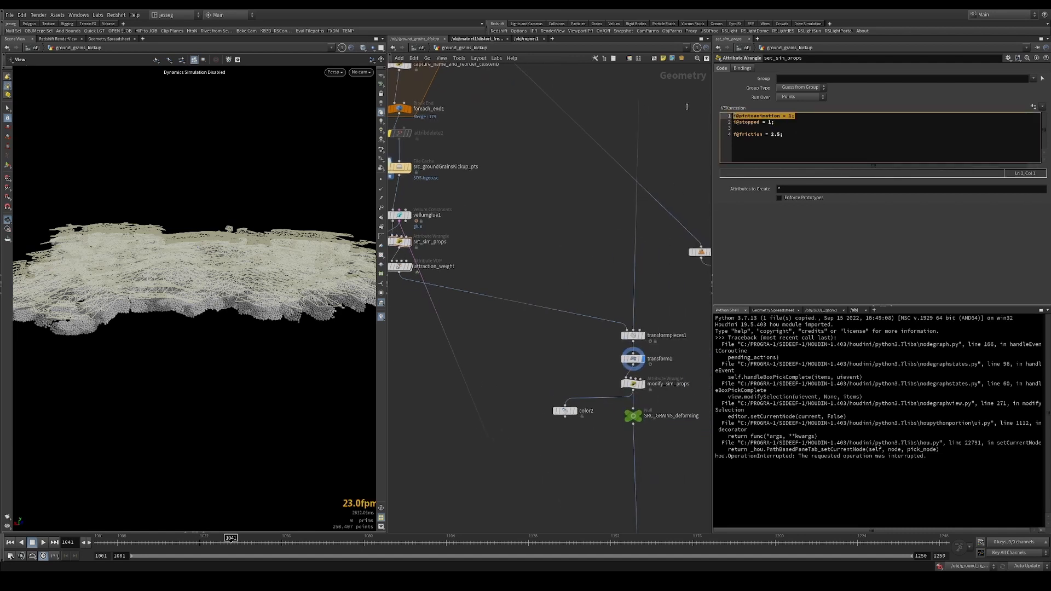
# Return to the modify_sim_props wrangle and highlight active_age in its if condition.
pyautogui.moveTo(579, 297); pyautogui.dragTo(537, 256, button='middle')
pyautogui.moveTo(535, 294); pyautogui.dragTo(634, 330)
pyautogui.moveTo(566, 331); pyautogui.dragTo(630, 347)
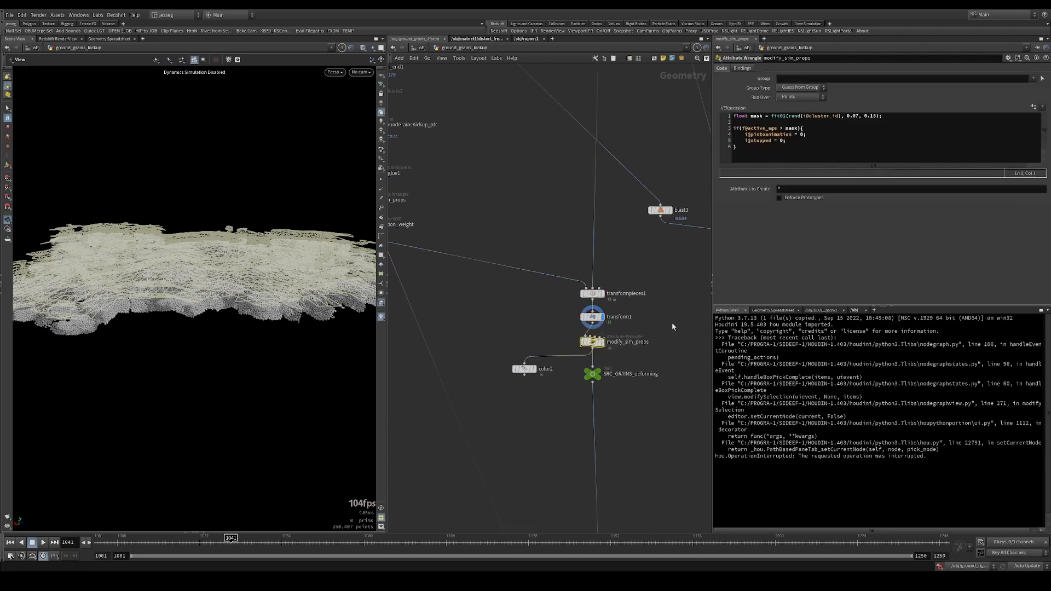
pyautogui.moveTo(663, 328); pyautogui.dragTo(631, 300, button='middle')
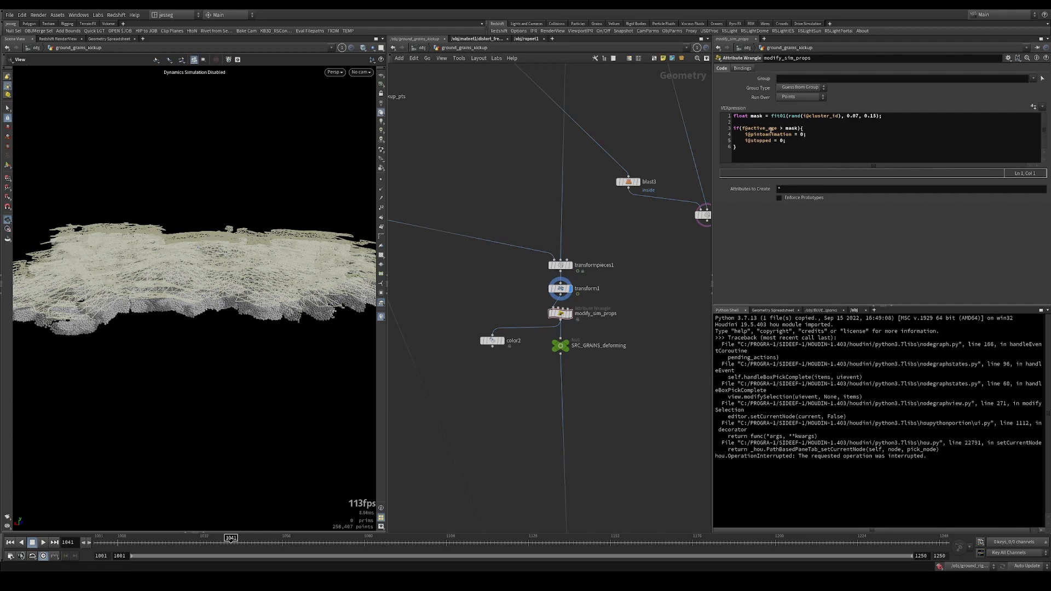
pyautogui.moveTo(777, 129); pyautogui.dragTo(742, 128)
# Inspect get_RIGIDS_SIM_PTS's node info for the active_age point attribute, and close the info window.
pyautogui.moveTo(581, 177); pyautogui.dragTo(558, 414, button='middle')
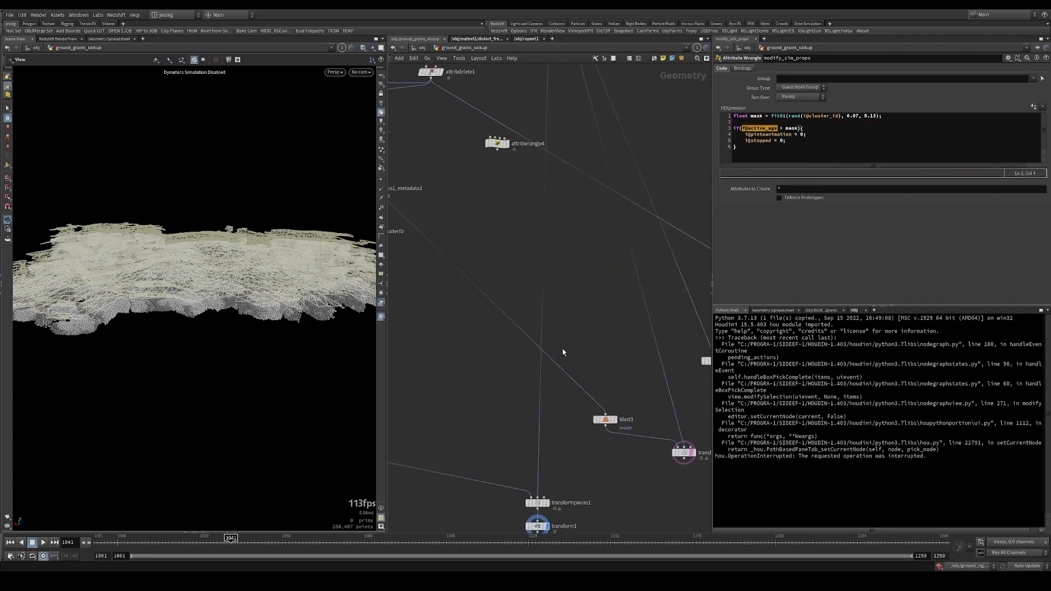
pyautogui.moveTo(563, 352); pyautogui.dragTo(563, 520, button='middle')
pyautogui.moveTo(552, 223); pyautogui.dragTo(561, 325, button='middle')
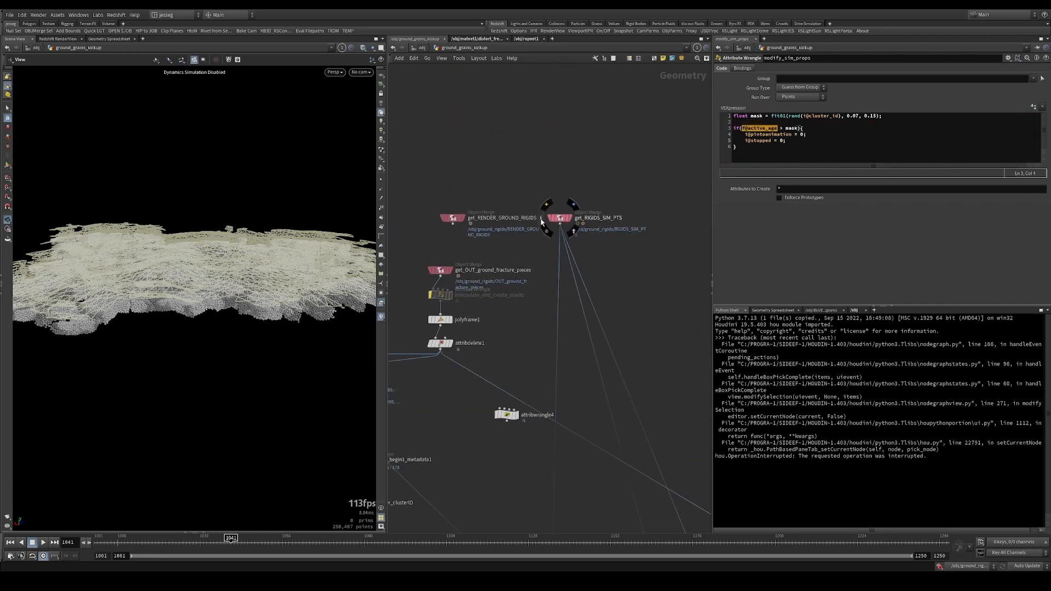
pyautogui.click(540, 219)
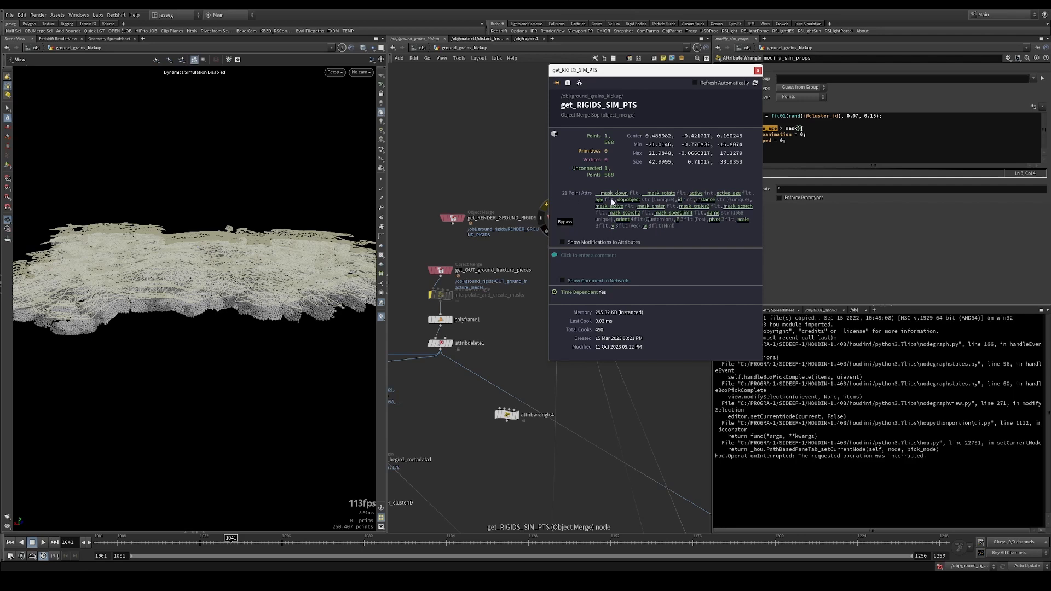
pyautogui.click(758, 72)
# Open transformpieces1's parameters and highlight active_age in Attributes to Copy.
pyautogui.moveTo(602, 299); pyautogui.dragTo(608, 230, button='middle')
pyautogui.scroll(5, 581, 383)
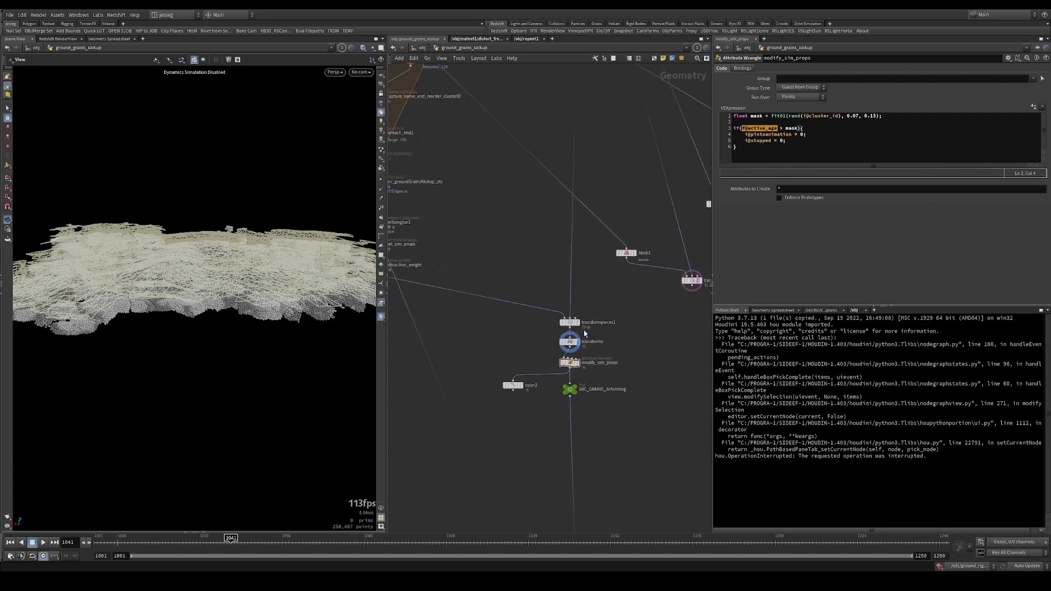
pyautogui.moveTo(611, 333); pyautogui.dragTo(506, 311)
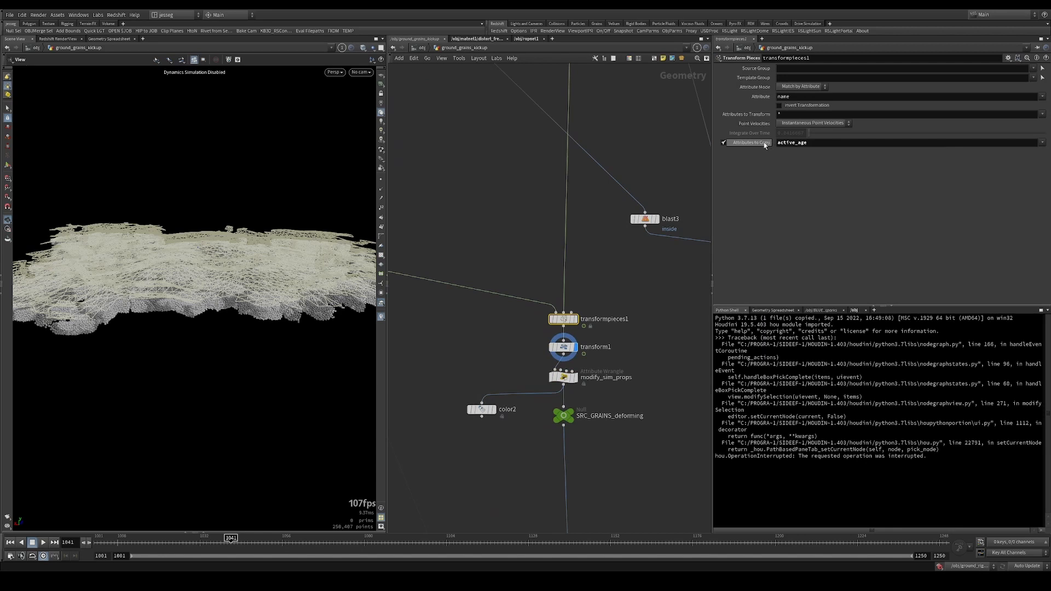
pyautogui.moveTo(761, 142); pyautogui.dragTo(758, 143)
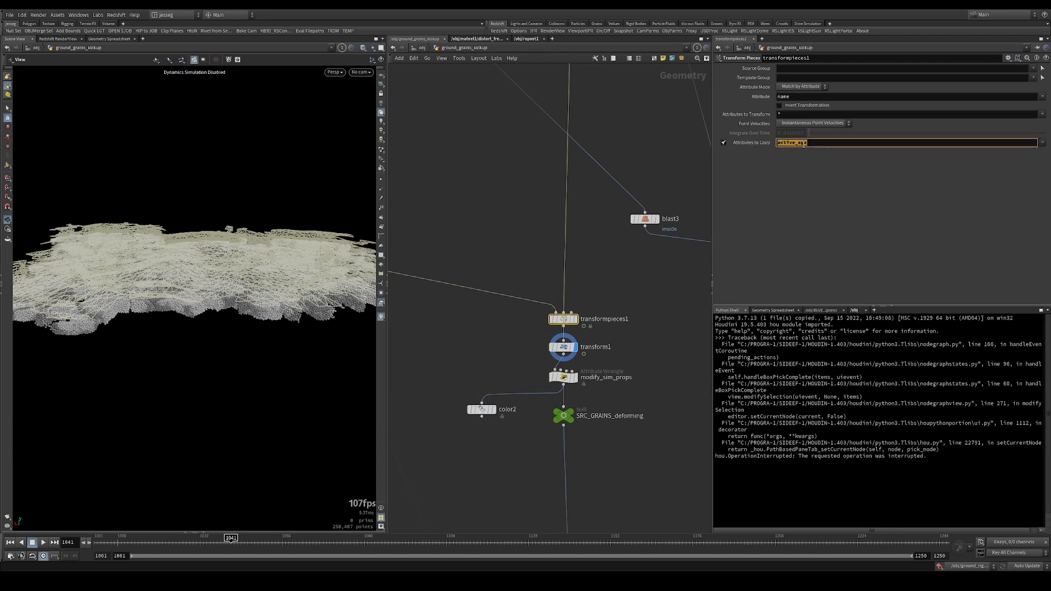
# Display attraction_weight and transformpieces1 in turn, and examine transformpieces1's Attributes to Copy entry.
pyautogui.scroll(-2, 482, 223)
pyautogui.moveTo(482, 223); pyautogui.dragTo(522, 249, button='middle')
pyautogui.click(513, 253)
pyautogui.moveTo(541, 254); pyautogui.dragTo(621, 301)
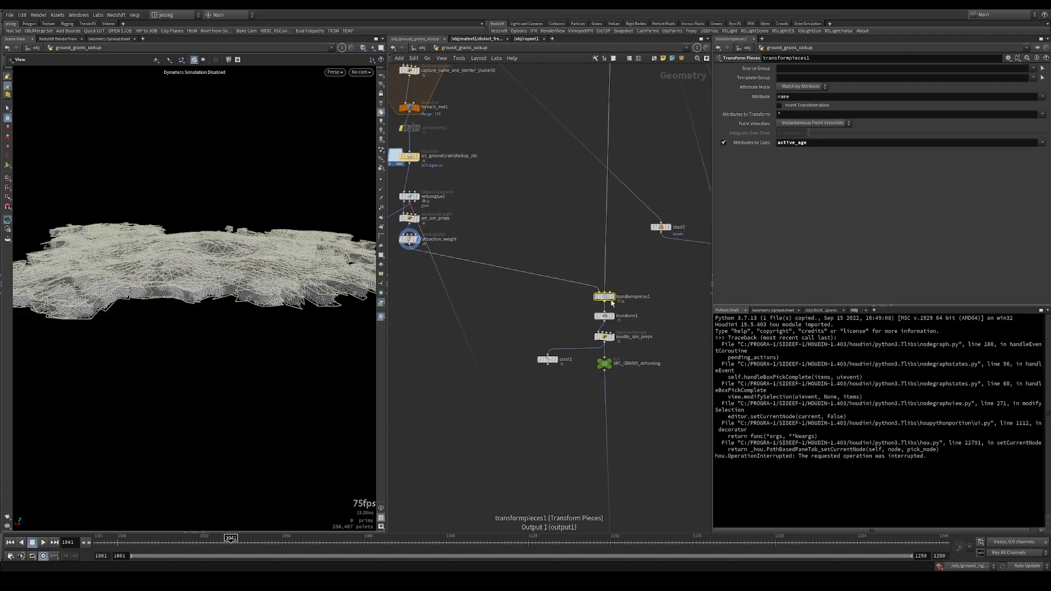
pyautogui.click(613, 297)
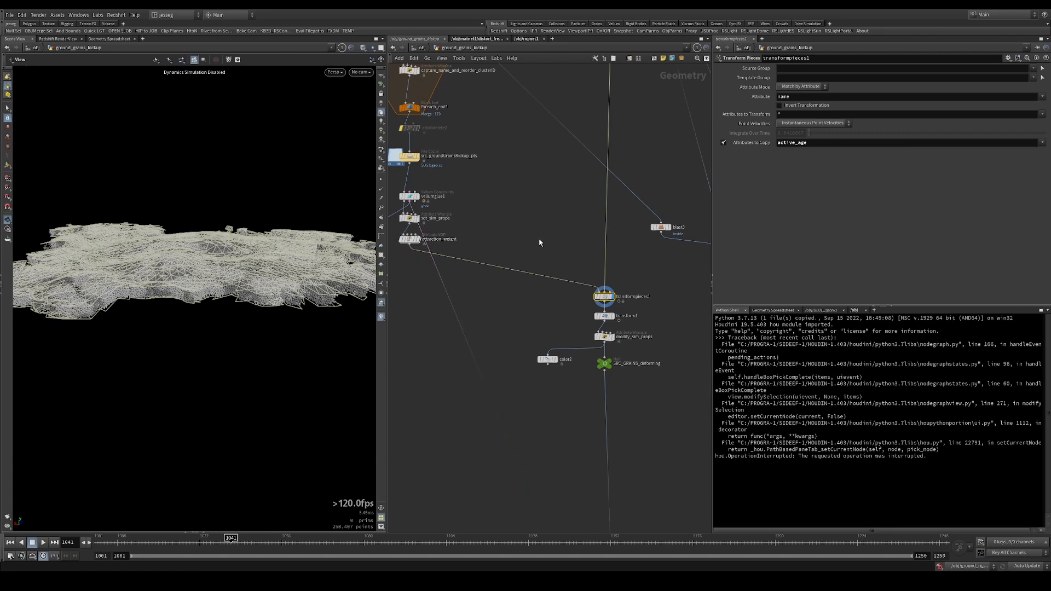
pyautogui.click(817, 144)
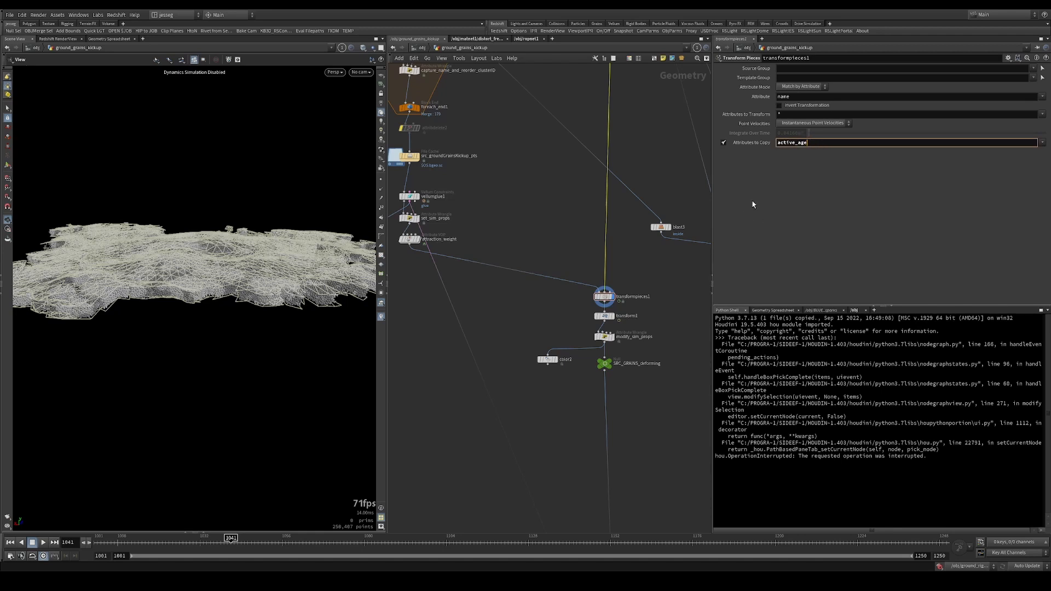
# Display color2 after modify_sim_props and scrub to frame 1069 to view the grains coloured by the stopped attribute.
pyautogui.click(604, 336)
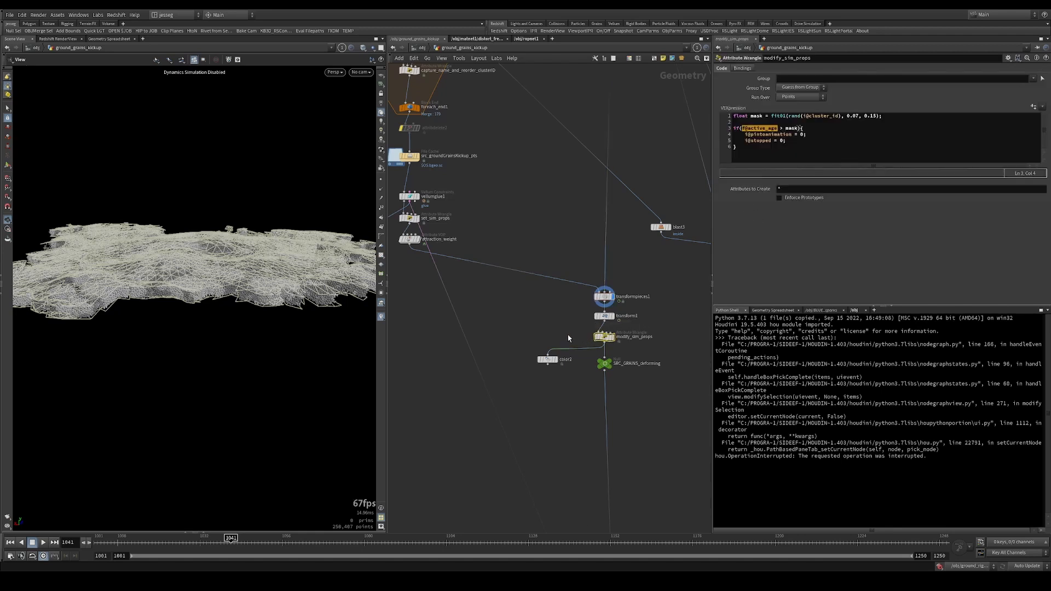
pyautogui.moveTo(573, 313); pyautogui.dragTo(546, 358)
pyautogui.moveTo(132, 544); pyautogui.dragTo(326, 539)
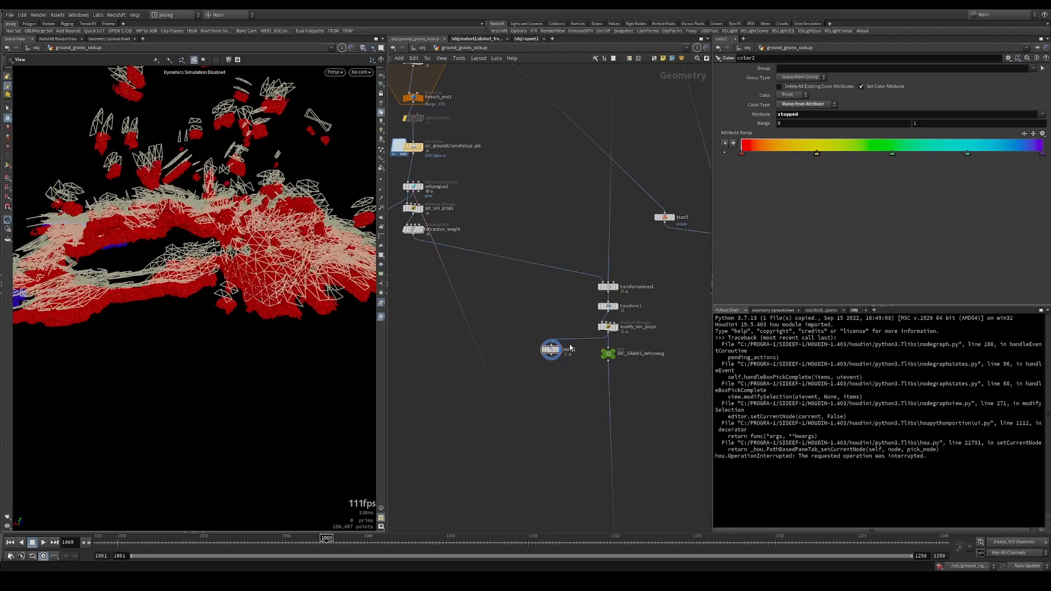
# Examine the modify_sim_props code, pointing out the 0.07 to 0.15 mask range and the pintoanimation and stopped lines.
pyautogui.click(609, 326)
pyautogui.click(861, 116)
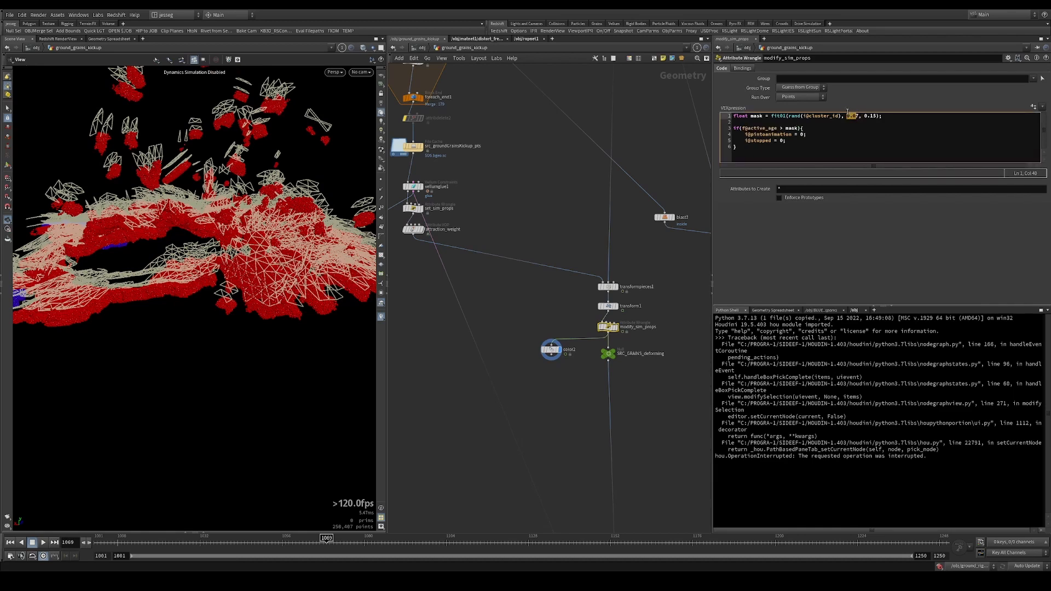
pyautogui.click(868, 121)
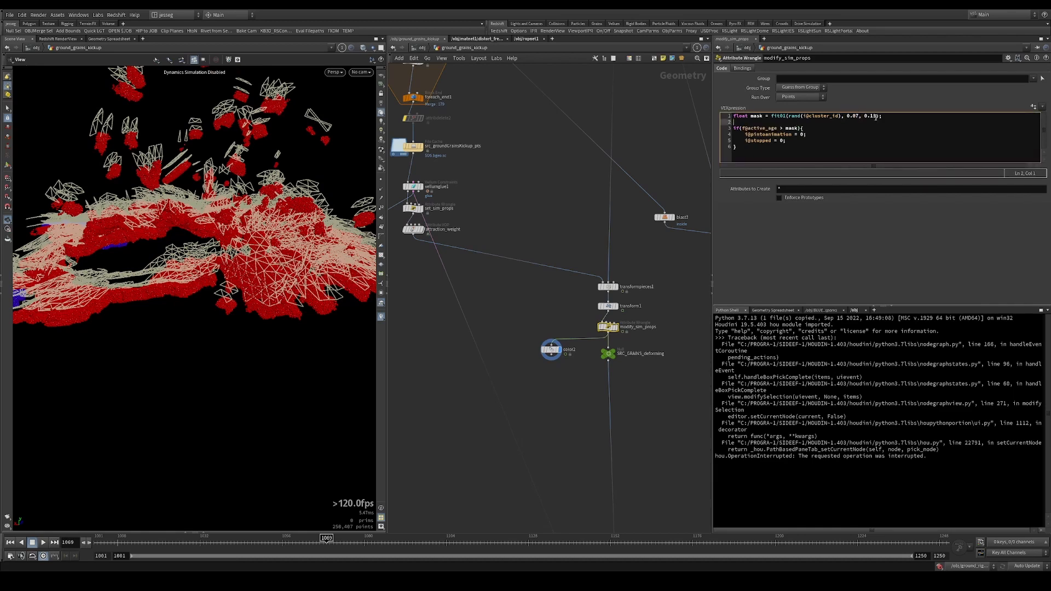
pyautogui.click(785, 121)
pyautogui.moveTo(780, 149); pyautogui.dragTo(746, 135)
pyautogui.click(778, 134)
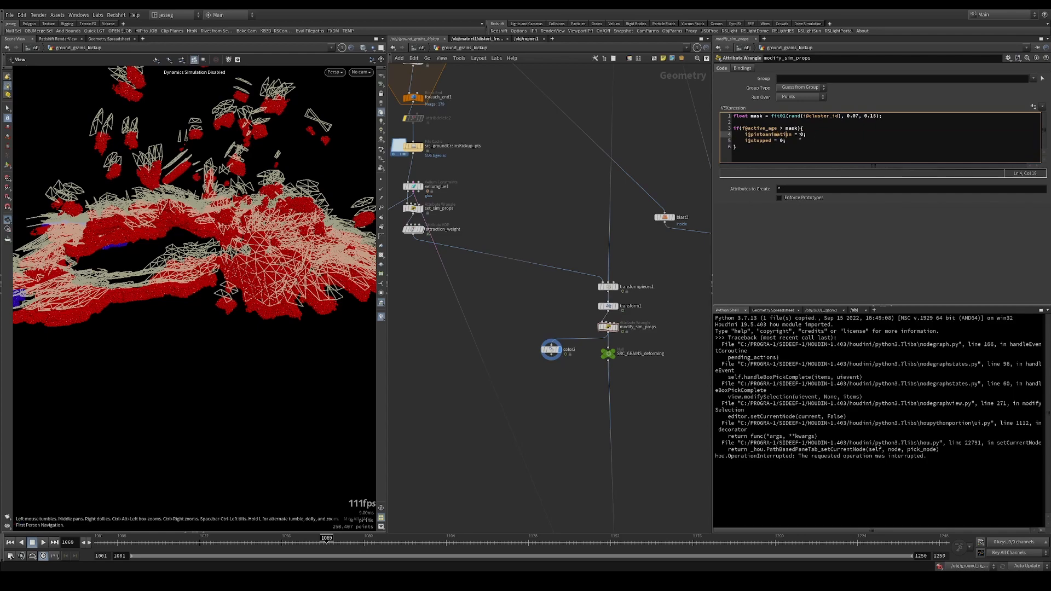
# Scrub the timeline to frame 1068 from a wider view to watch the stopped colours change across the pieces.
pyautogui.moveTo(287, 541); pyautogui.dragTo(320, 518)
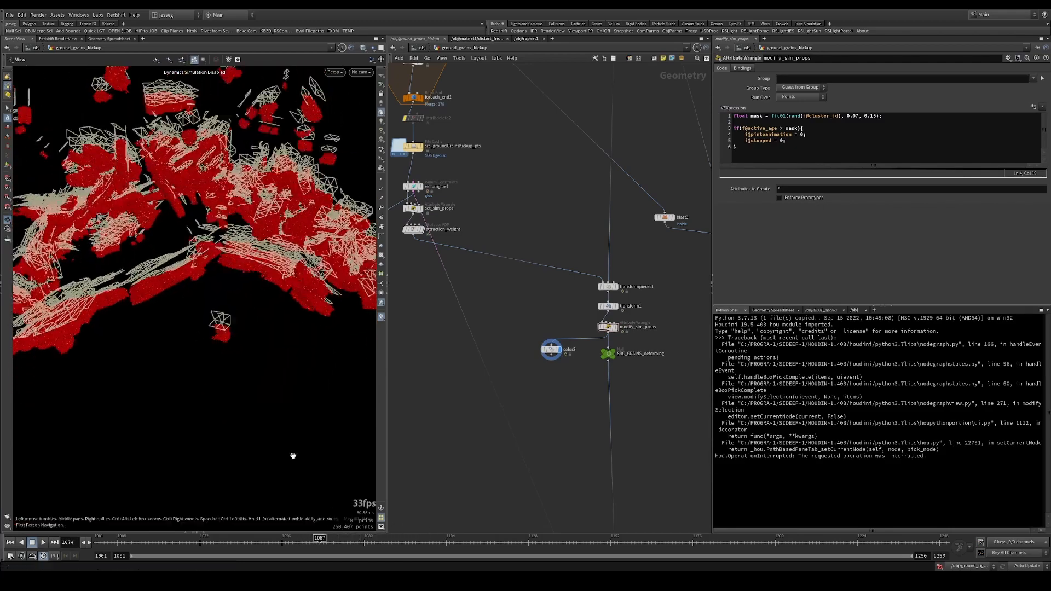
pyautogui.keyDown('alt'); pyautogui.moveTo(294, 455); pyautogui.dragTo(219, 269, button='right'); pyautogui.keyUp('alt')
pyautogui.keyDown('alt'); pyautogui.moveTo(219, 268); pyautogui.dragTo(238, 261); pyautogui.keyUp('alt')
pyautogui.moveTo(253, 539); pyautogui.dragTo(324, 512)
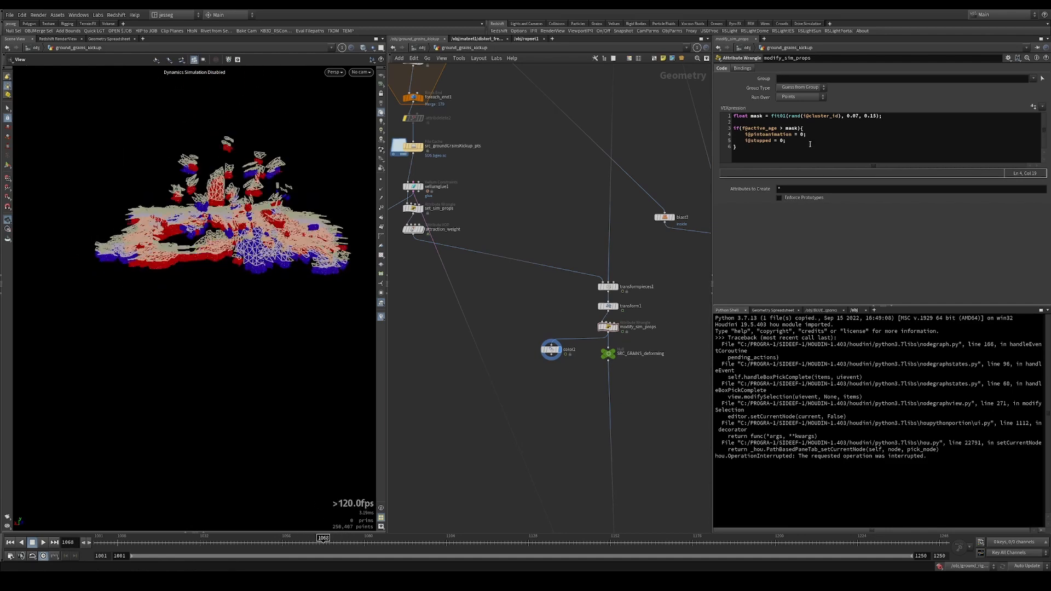
# Duplicate the mask line in modify_sim_props with a range of 0.2 to 0.5, and comment out the original line.
pyautogui.click(893, 115)
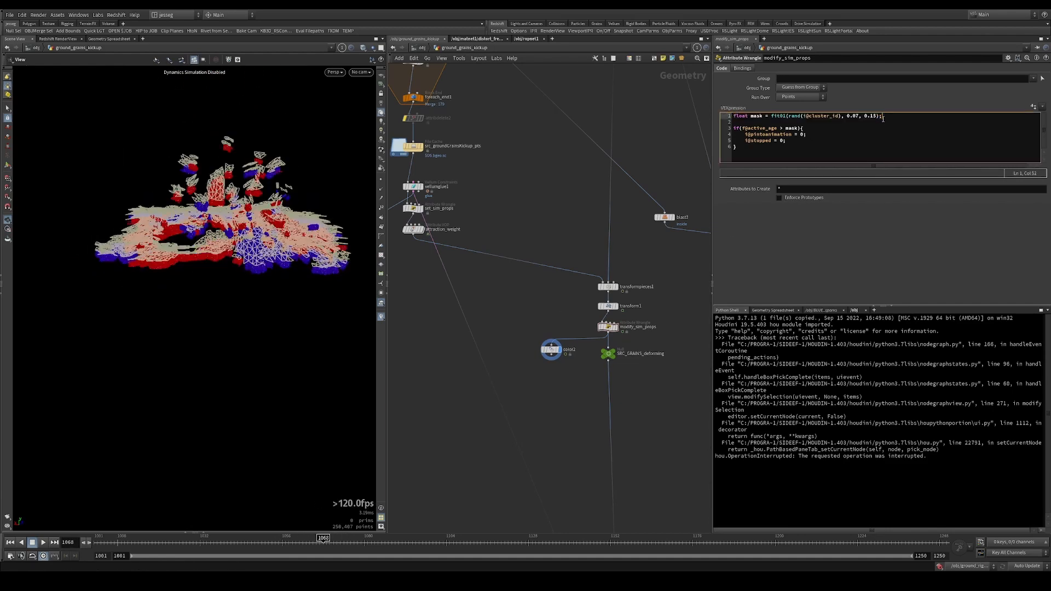
pyautogui.hotkey('ctrl', 'd')
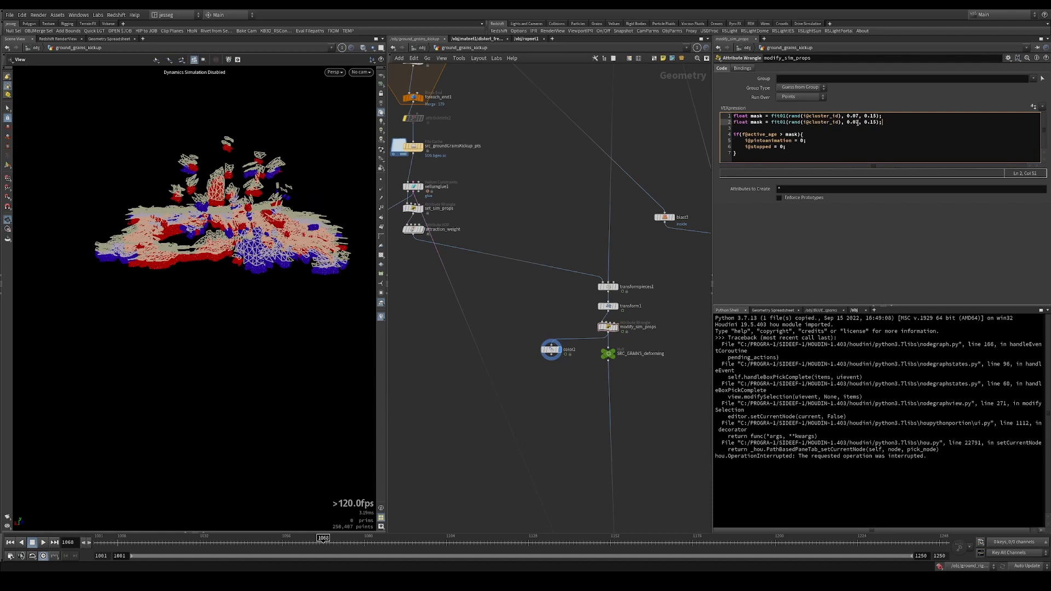
pyautogui.doubleClick(871, 122)
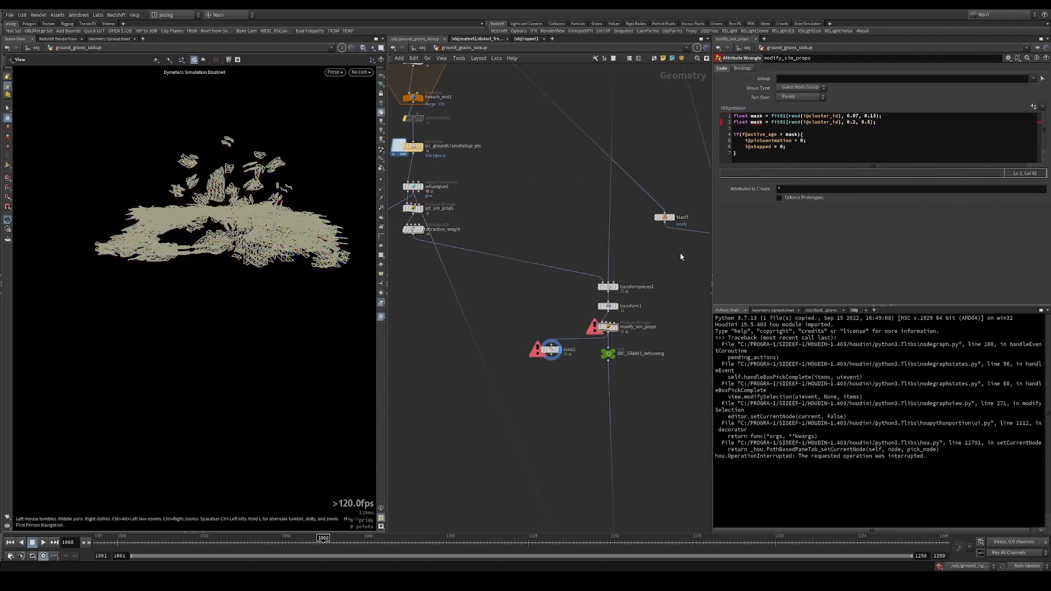
pyautogui.click(735, 115)
pyautogui.write('//')
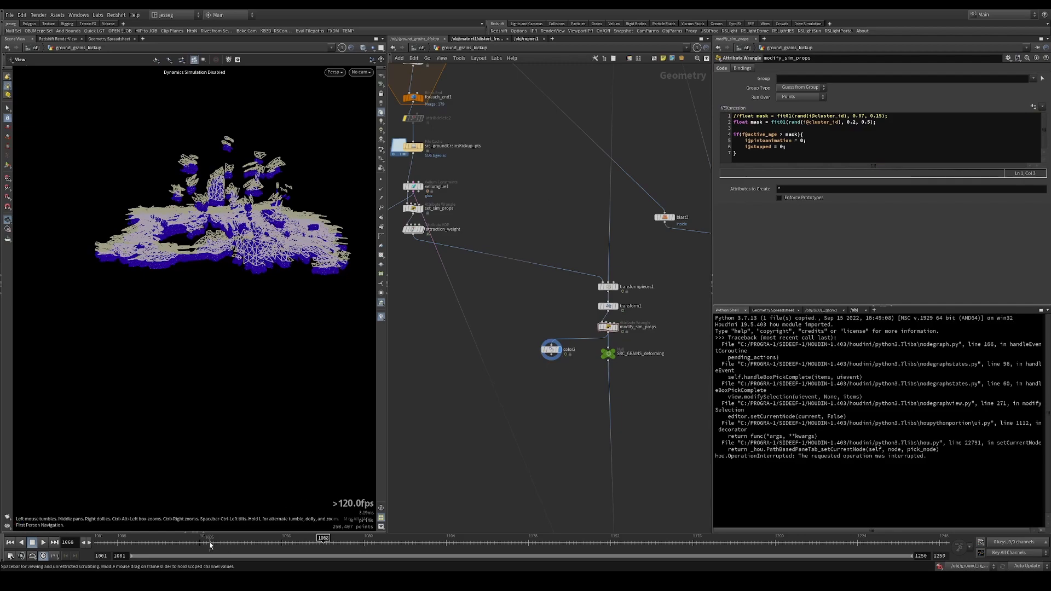
# Scrub the timeline to frame 1072 to check the new mask range, and highlight its 0.2 lower limit.
pyautogui.moveTo(212, 542); pyautogui.dragTo(336, 539)
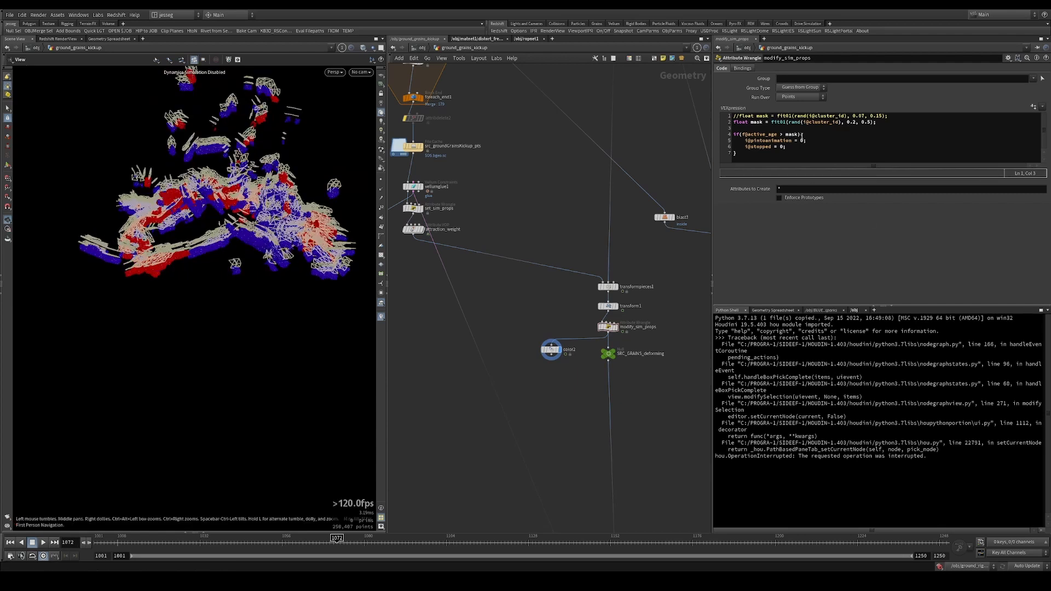
pyautogui.moveTo(855, 122); pyautogui.dragTo(847, 116)
pyautogui.click(858, 127)
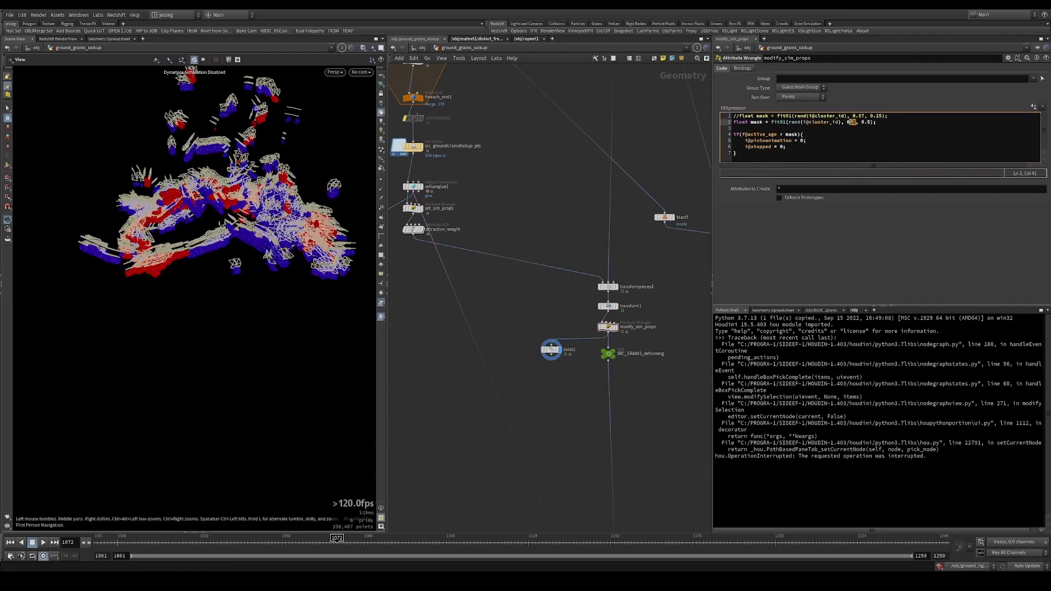
# Point out the mask range's upper limit and the active_age comparison, and scrub the timeline back to frame 1066.
pyautogui.moveTo(869, 127); pyautogui.dragTo(862, 116)
pyautogui.click(869, 134)
pyautogui.moveTo(337, 540)
pyautogui.mouseDown()
pyautogui.moveTo(268, 540)
pyautogui.moveTo(349, 540)
pyautogui.moveTo(317, 540)
pyautogui.mouseUp()
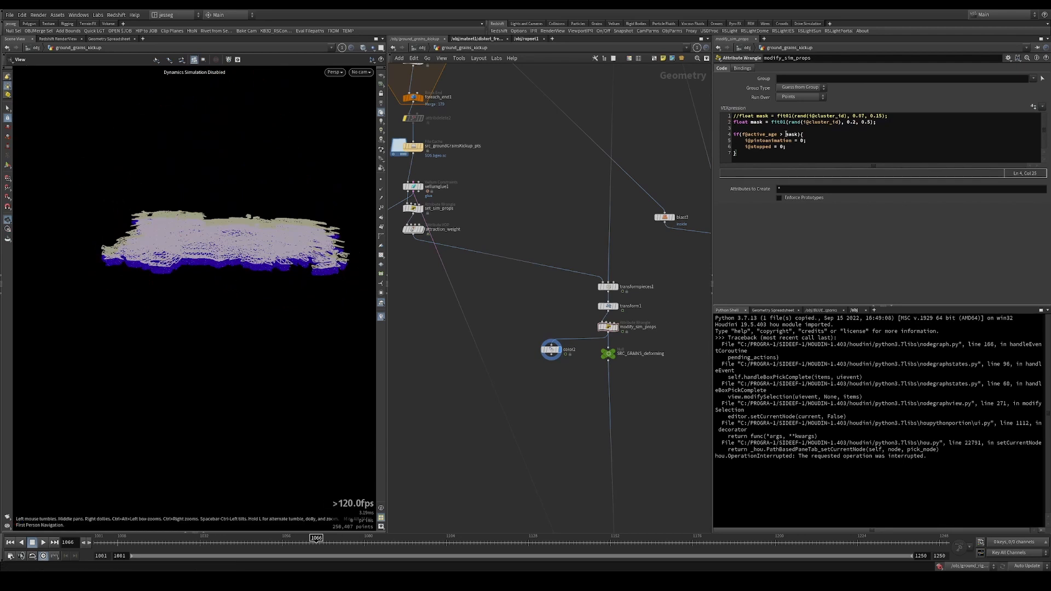
# Delete the duplicate mask line with the 0.2 to 0.5 range and uncomment the original 0.07 to 0.15 line.
pyautogui.moveTo(890, 116); pyautogui.dragTo(877, 122)
pyautogui.press('BackSpace')
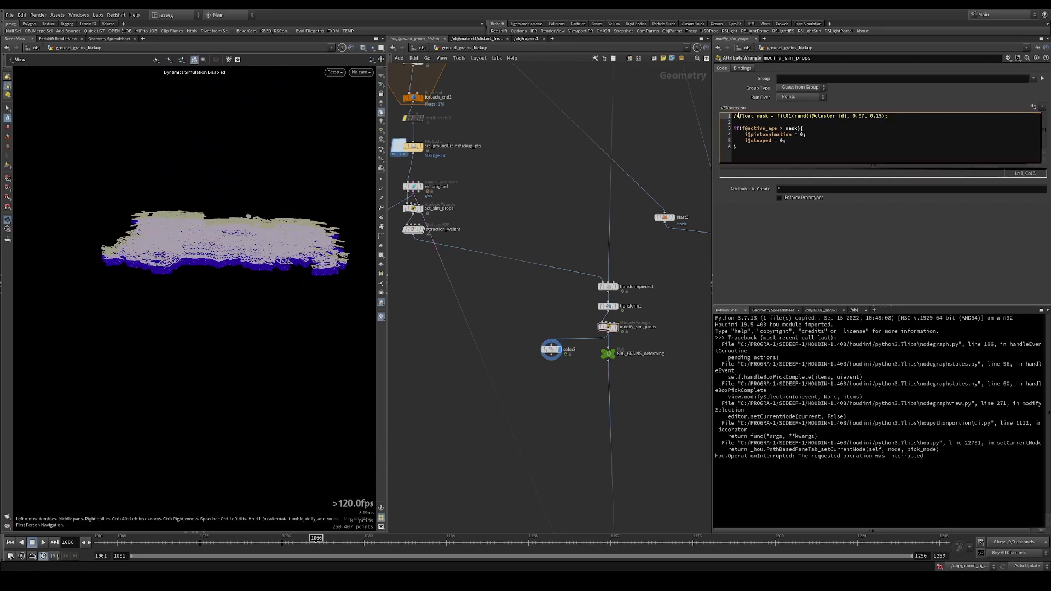
pyautogui.press('BackSpace')
pyautogui.press('BackSpace')
# Survey the network from modify_sim_props down to the simulation nodes and across to the collision branch.
pyautogui.scroll(-3, 537, 236)
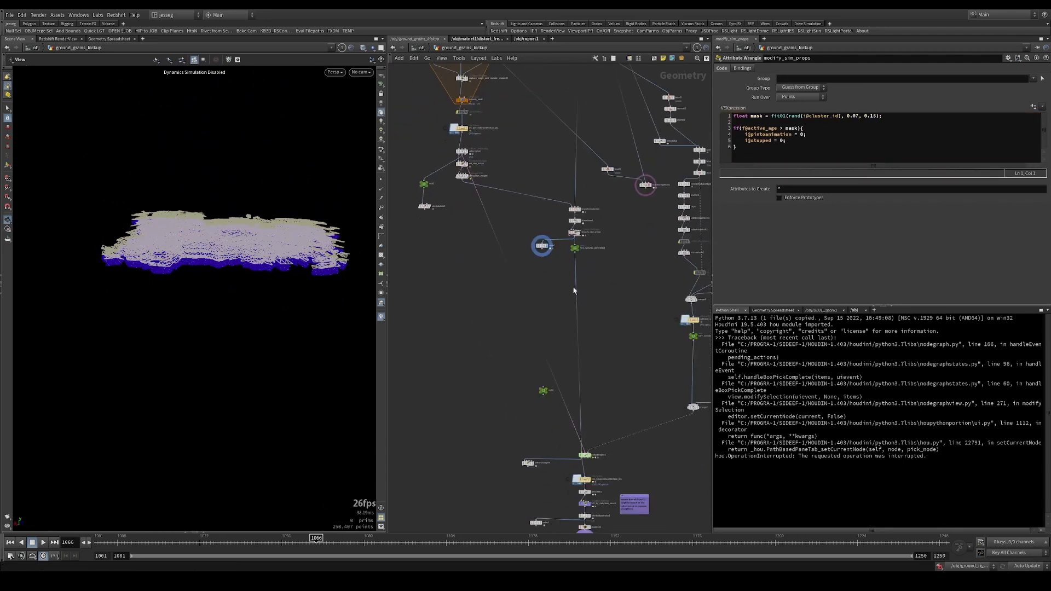
pyautogui.scroll(-1, 598, 323)
pyautogui.moveTo(568, 417); pyautogui.dragTo(574, 335, button='middle')
pyautogui.scroll(1, 573, 335)
pyautogui.scroll(1, 573, 335)
pyautogui.moveTo(637, 276); pyautogui.dragTo(453, 326, button='middle')
pyautogui.scroll(-2, 470, 324)
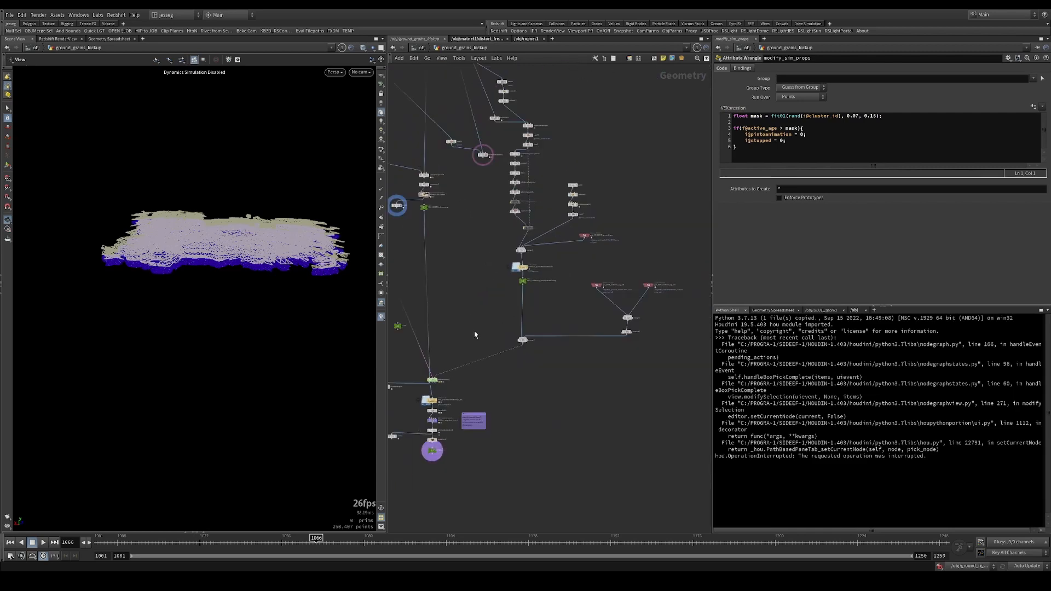
pyautogui.moveTo(487, 291); pyautogui.dragTo(501, 379, button='middle')
pyautogui.moveTo(467, 446); pyautogui.dragTo(560, 315, button='middle')
pyautogui.scroll(3, 556, 318)
pyautogui.moveTo(624, 140); pyautogui.dragTo(513, 431, button='middle')
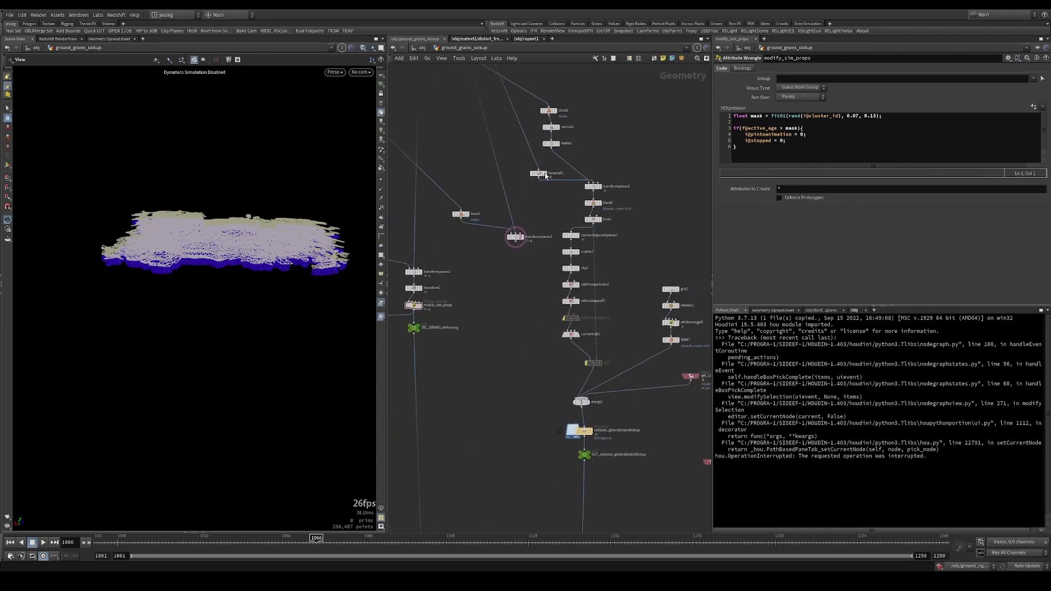
# Tidy the collision branch by placing timeshift1 above the transform pieces node and aligning the blast, normal and delete1 nodes vertically.
pyautogui.moveTo(554, 115); pyautogui.dragTo(542, 224, button='middle')
pyautogui.moveTo(549, 175); pyautogui.dragTo(540, 199)
pyautogui.press('a')
pyautogui.click(512, 277)
pyautogui.moveTo(535, 312); pyautogui.dragTo(575, 243, button='middle')
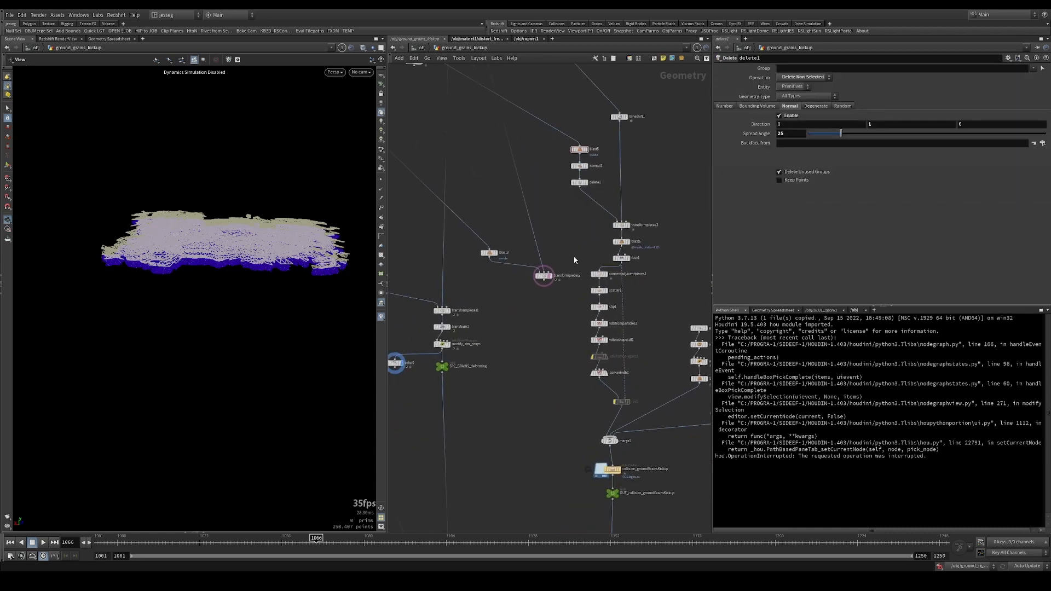
pyautogui.scroll(-4, 547, 383)
pyautogui.moveTo(552, 393); pyautogui.dragTo(535, 288, button='middle')
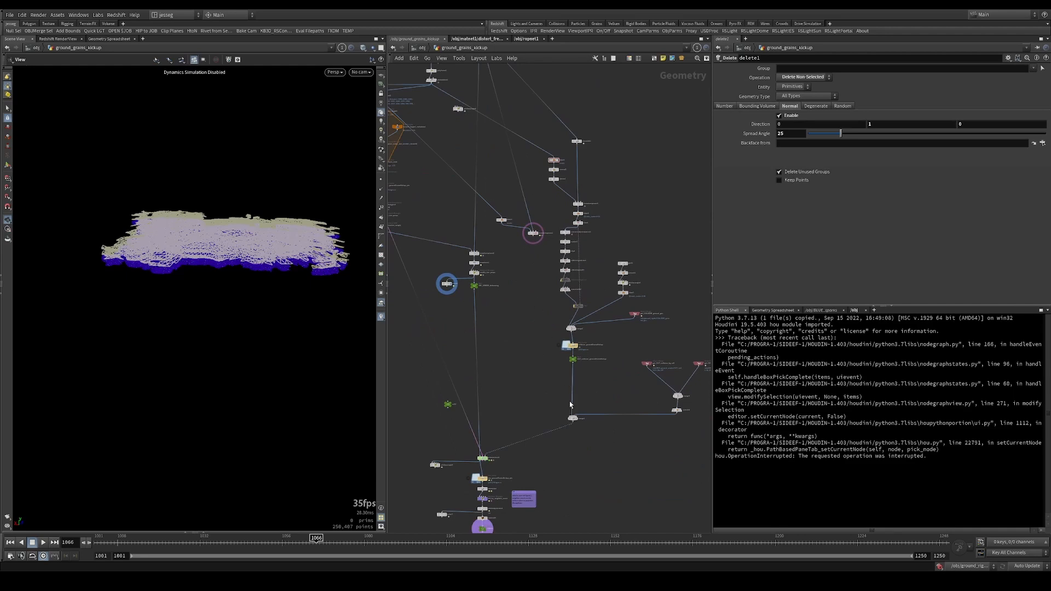
pyautogui.click(676, 580)
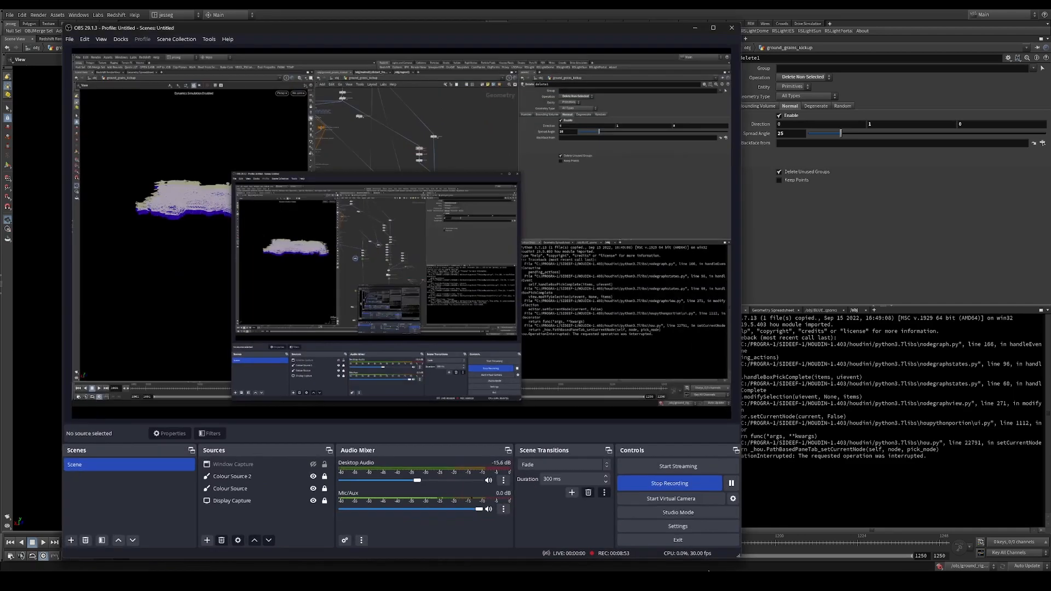